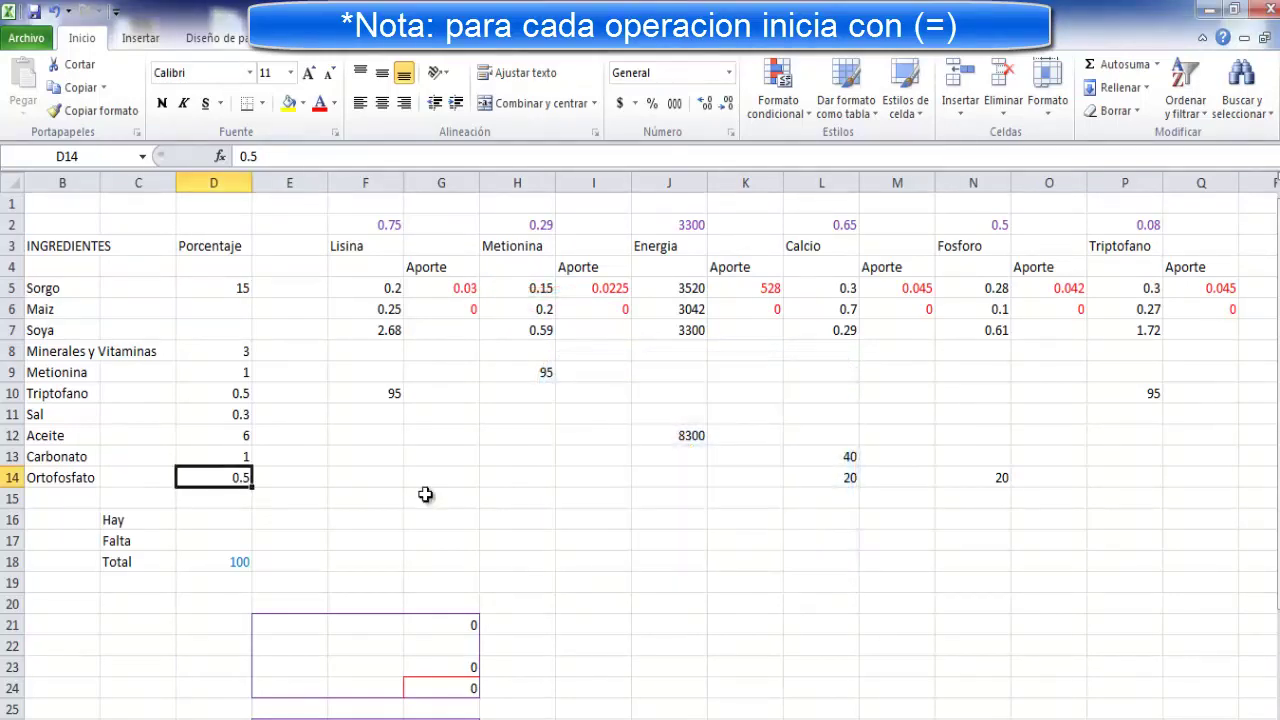
Enter =F2-G5 in F15 to show the remaining lysine need of 0.72.
left_click(375, 499)
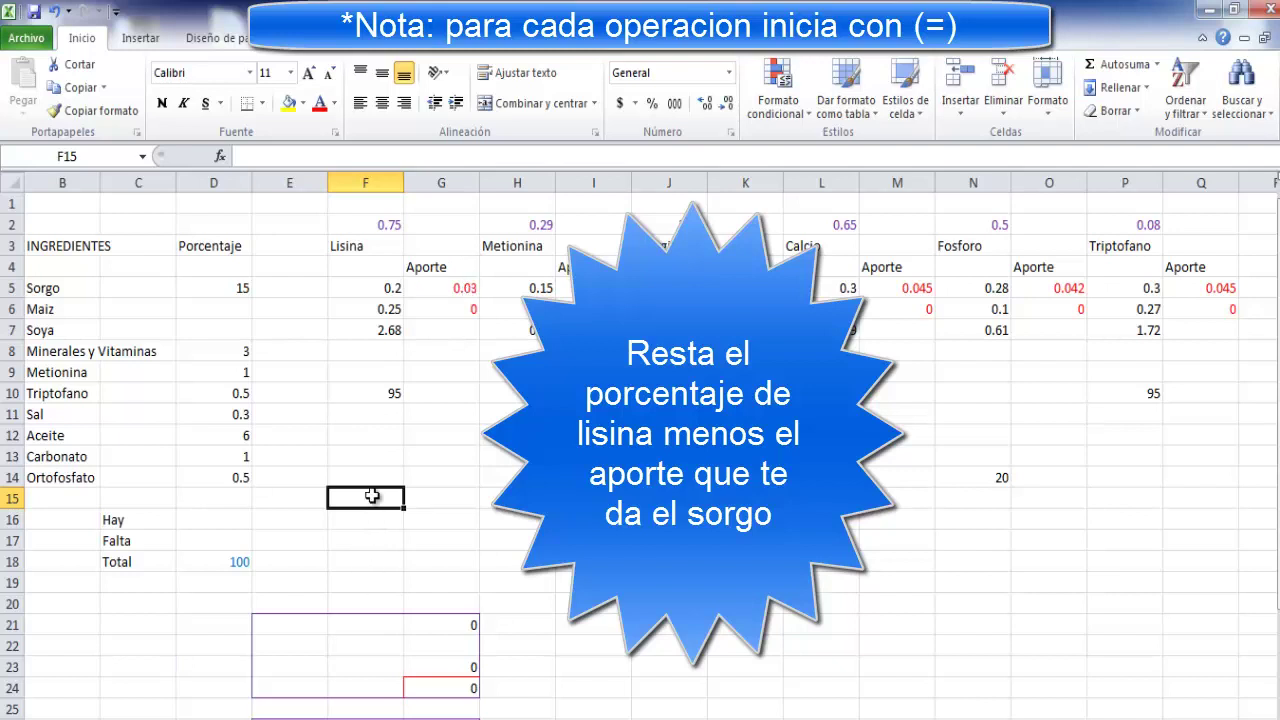
type("=")
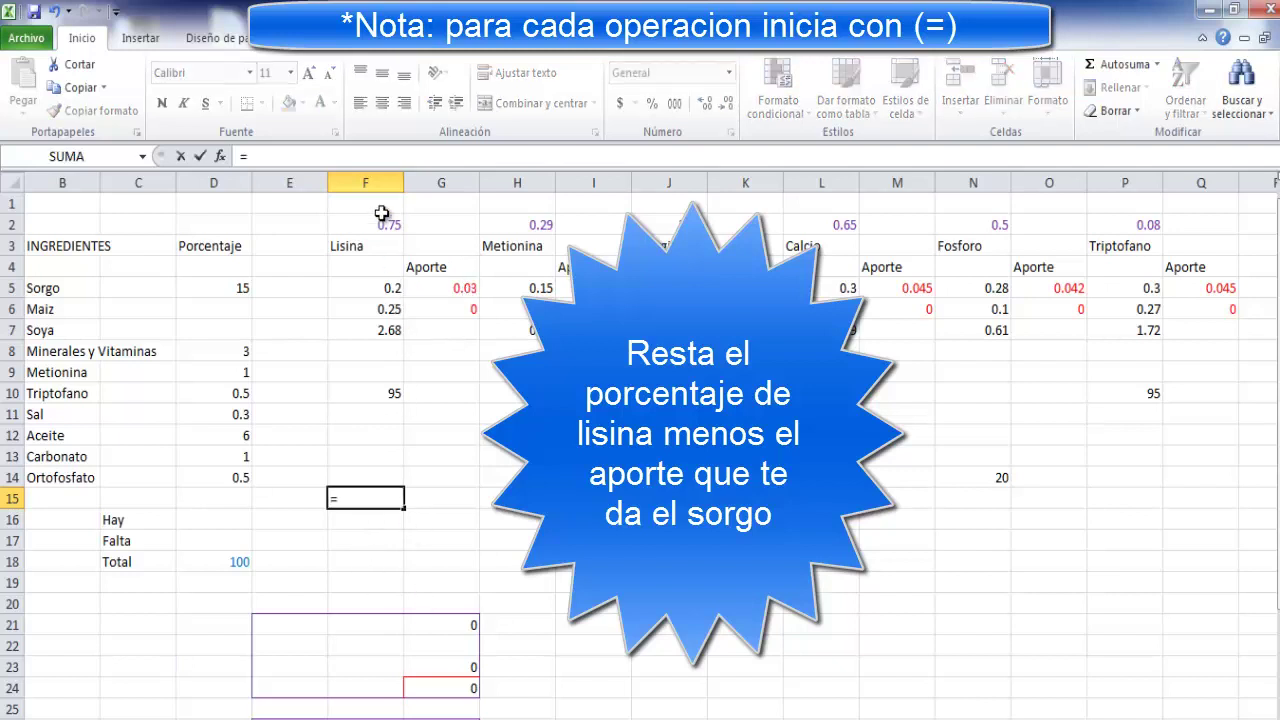
left_click(383, 224)
left_click(436, 287)
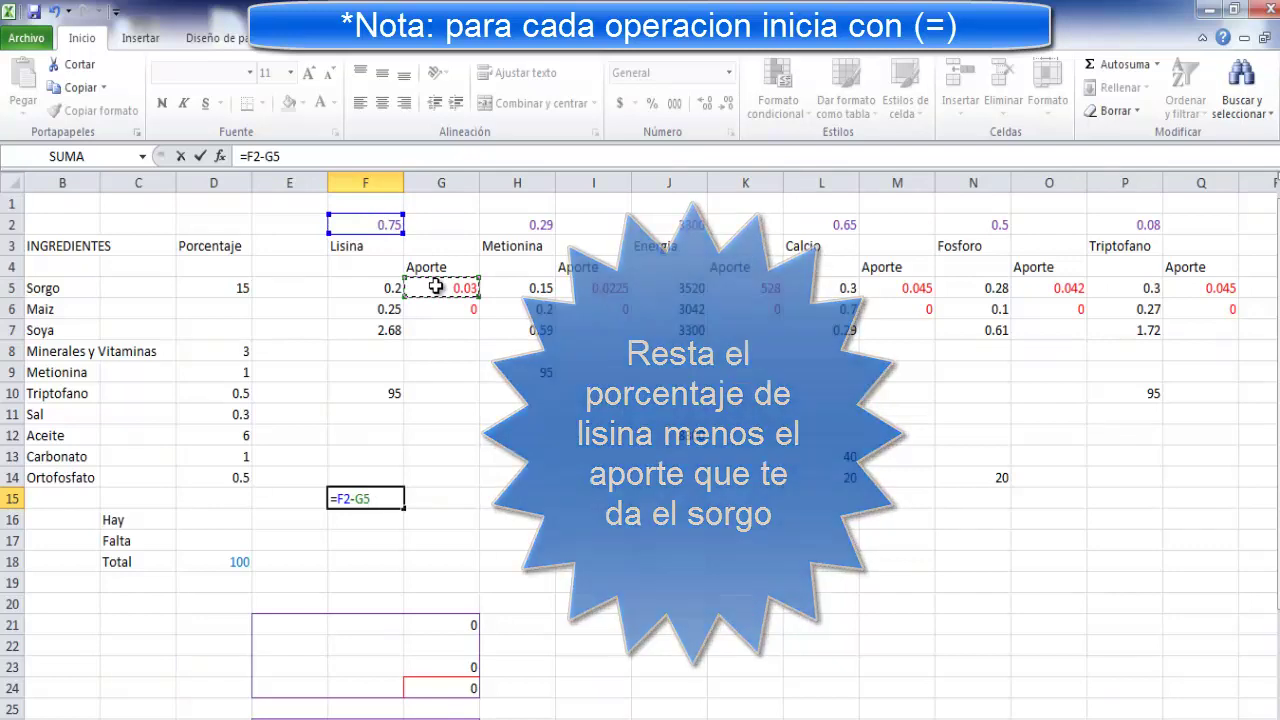
key("Return")
key("Return")
AutoSum the ingredient percentages D5:D14 to 27.3 and move the total into Hay row D16.
left_click_drag(237, 289, 240, 478)
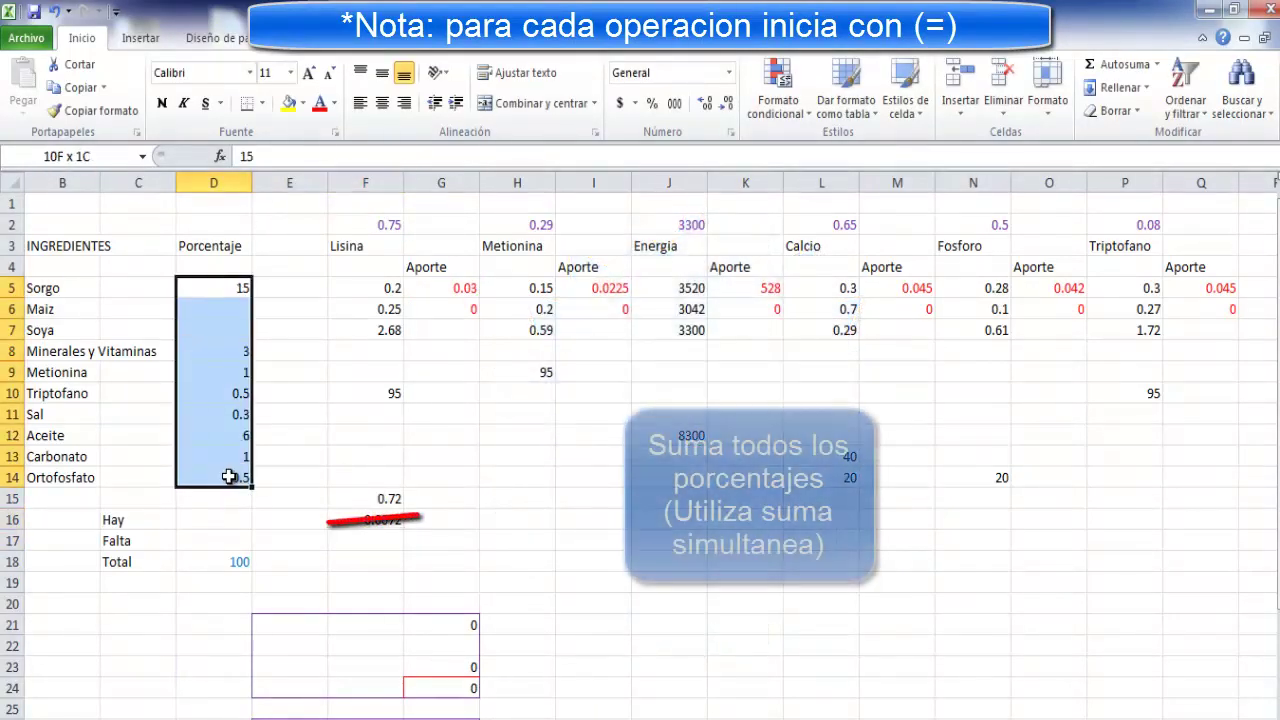
left_click(1128, 70)
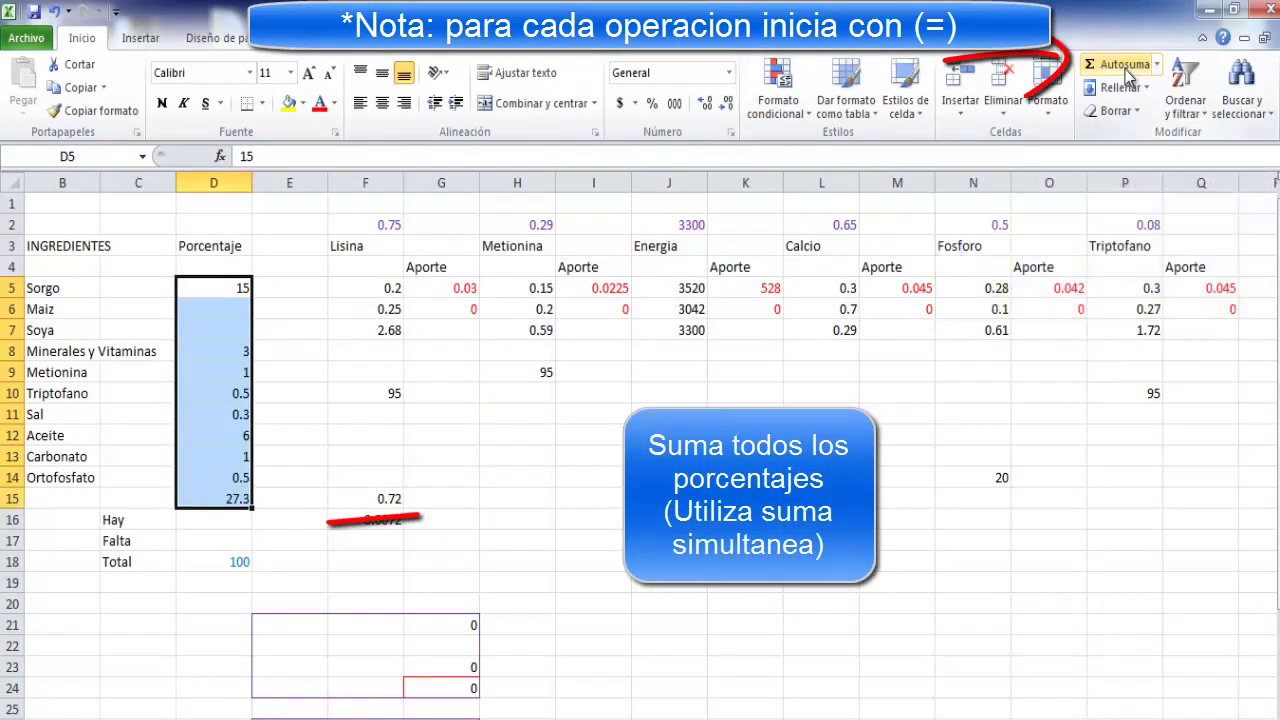
left_click(238, 497)
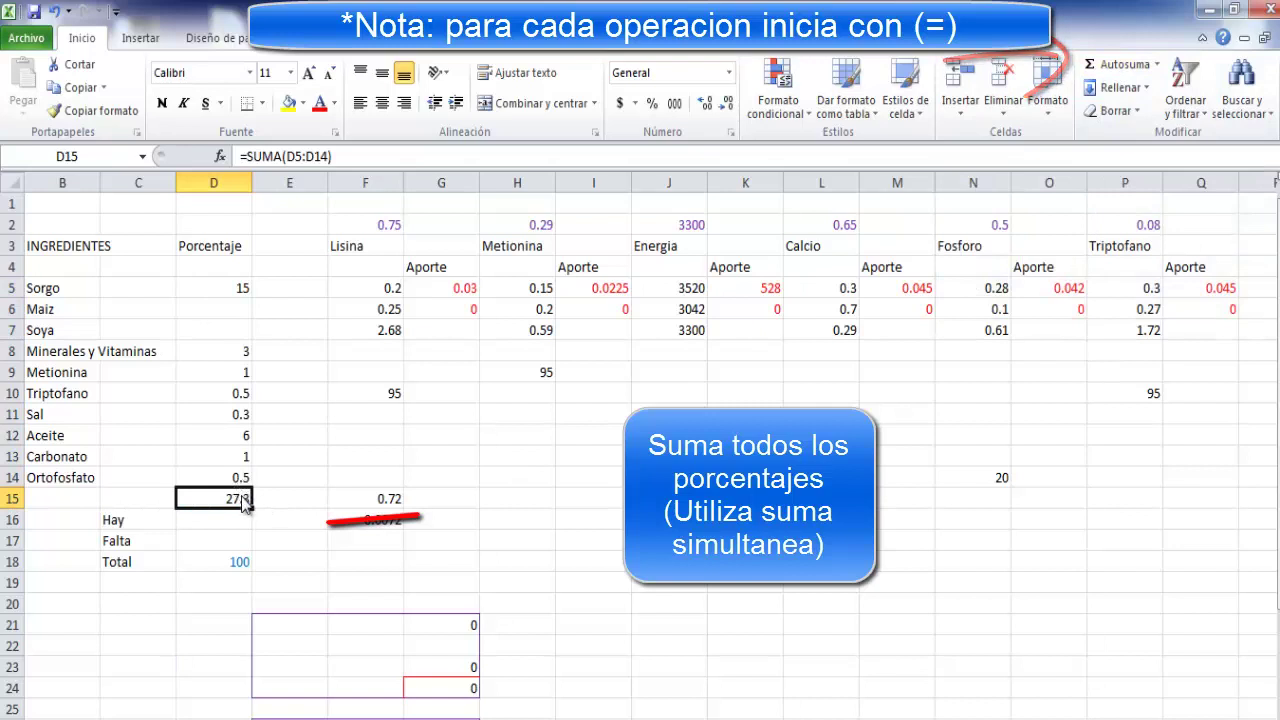
left_click_drag(241, 481, 243, 508)
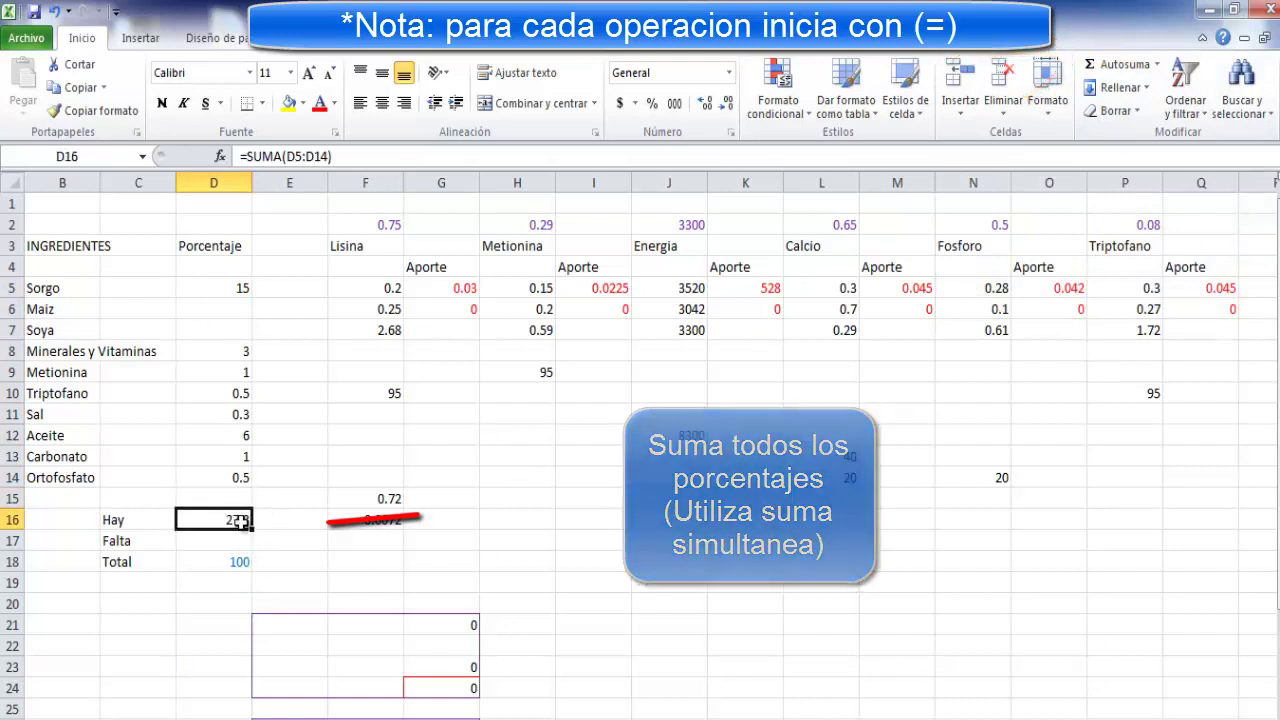
Enter =100-D16 in Falta cell D17 to show the missing 72.7.
left_click(229, 541)
type("=100-")
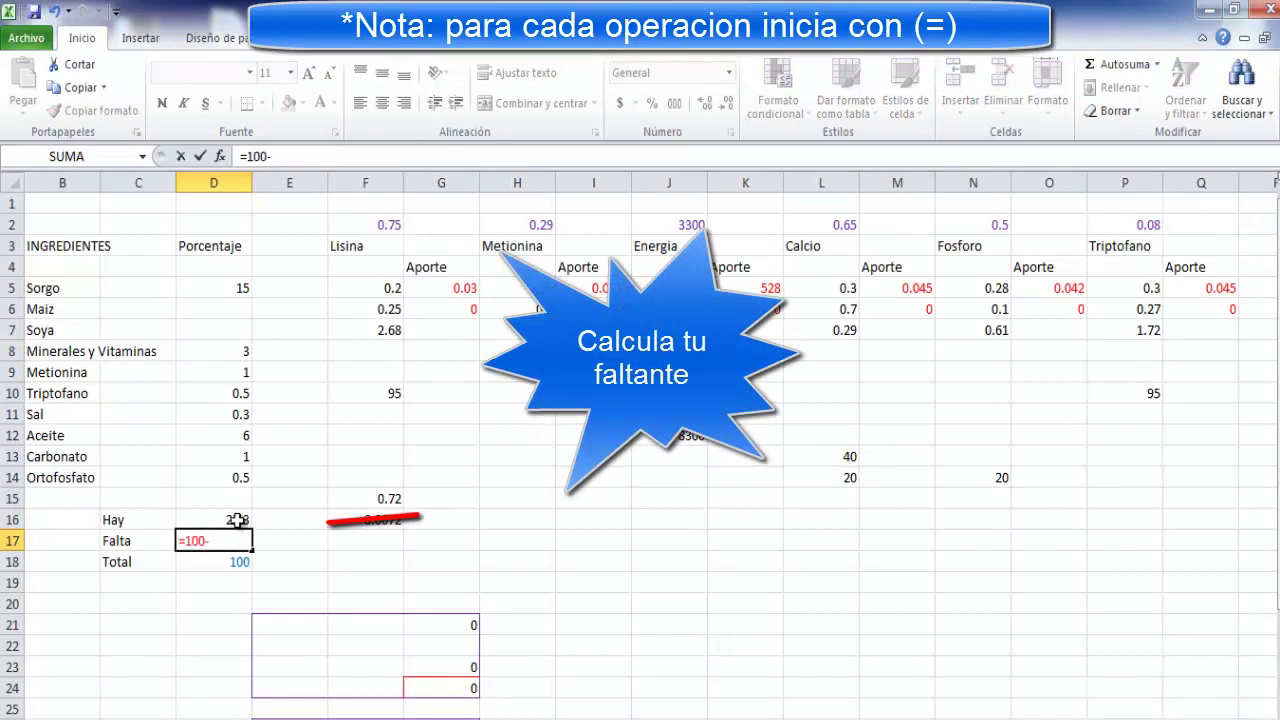
left_click(237, 519)
key("Return")
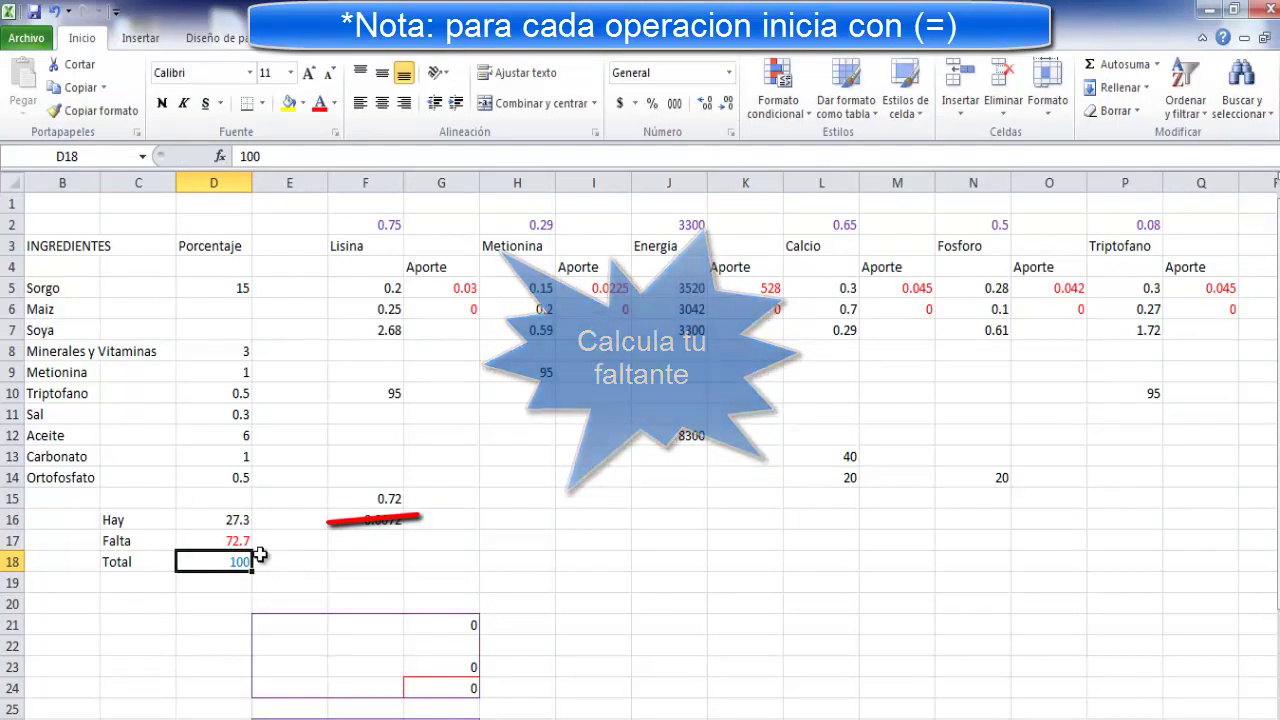
left_click(396, 516)
type("=")
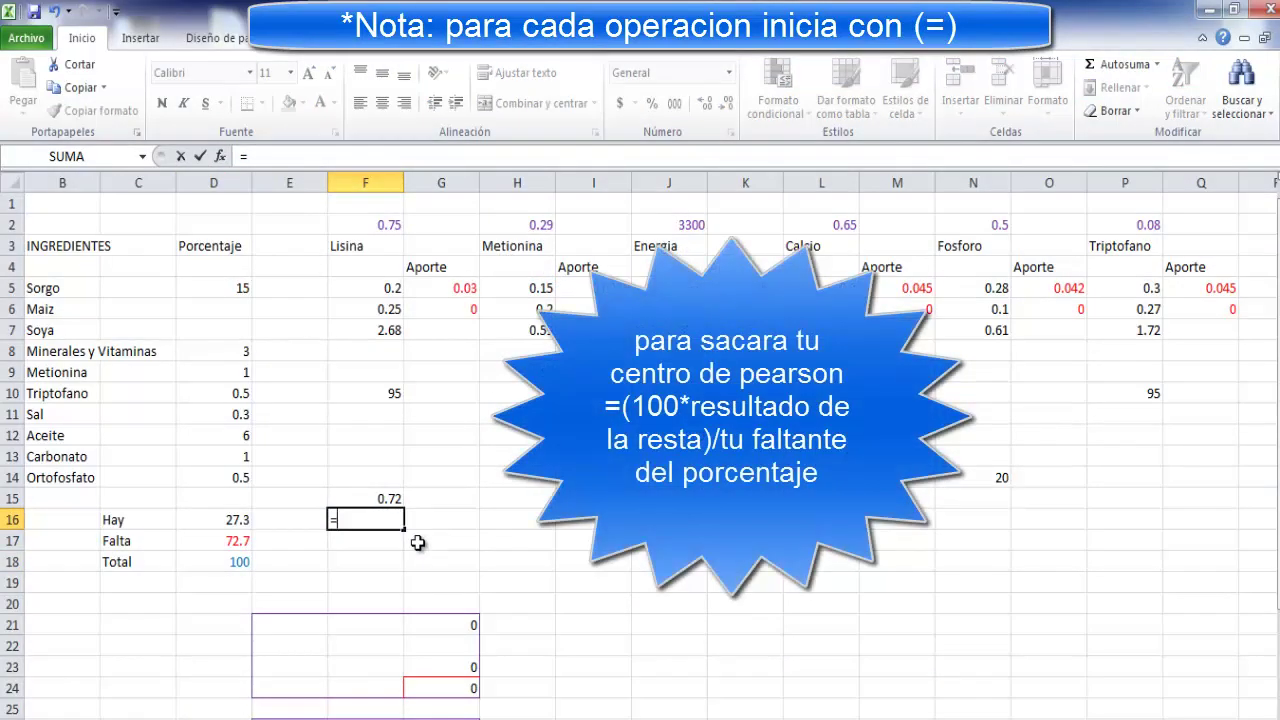
Enter the Pearson centre =(100*0.72)/72.7, about 0.99, and move it into F22.
key("Escape")
type("=(")
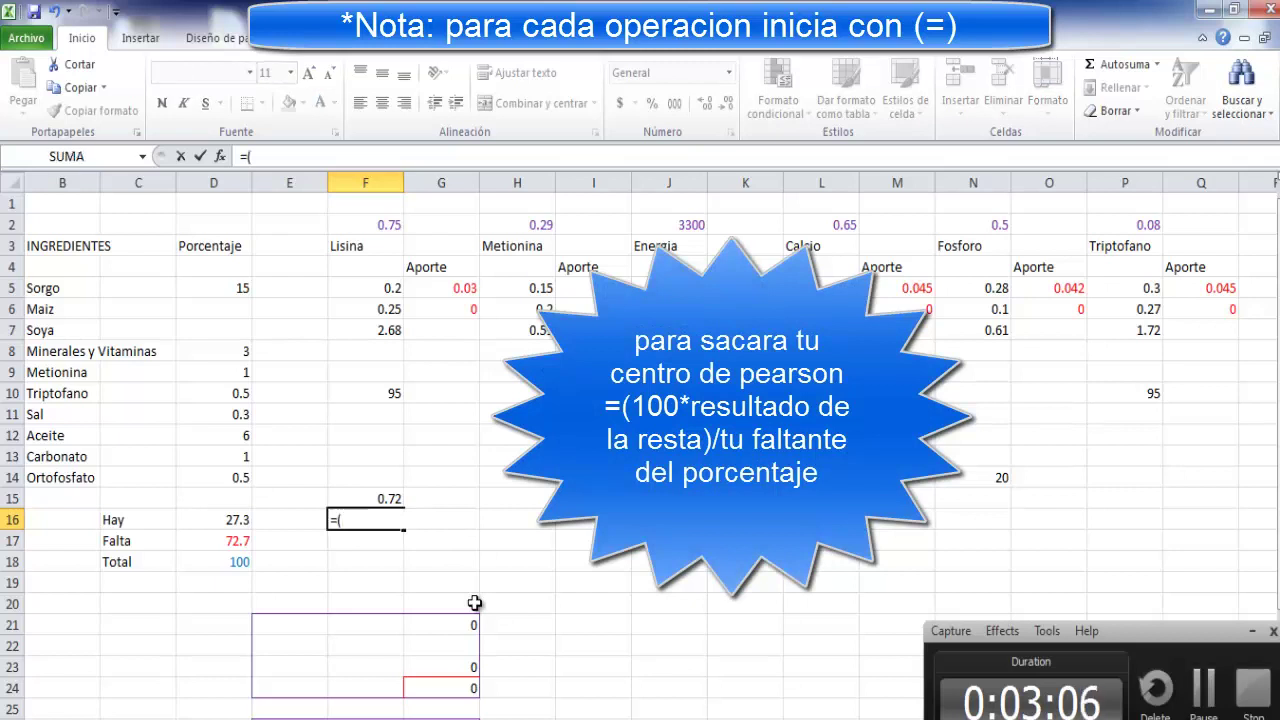
type("100*.")
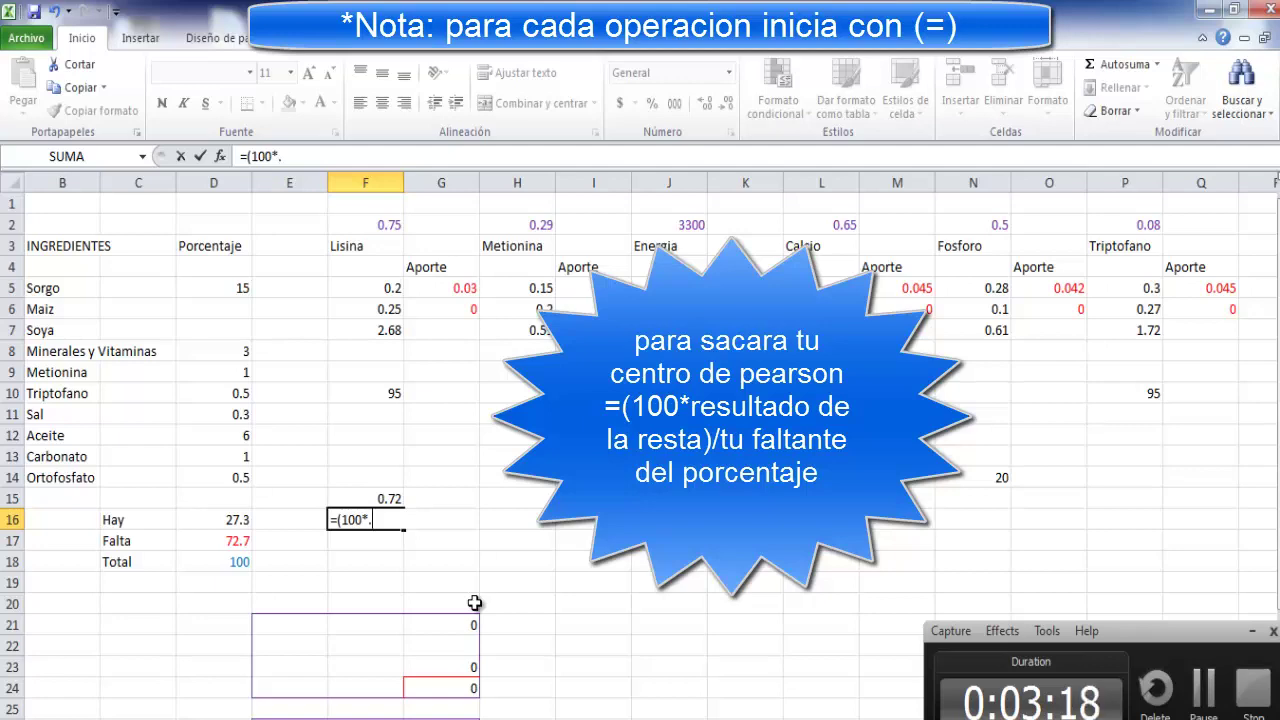
type("72)/72.7")
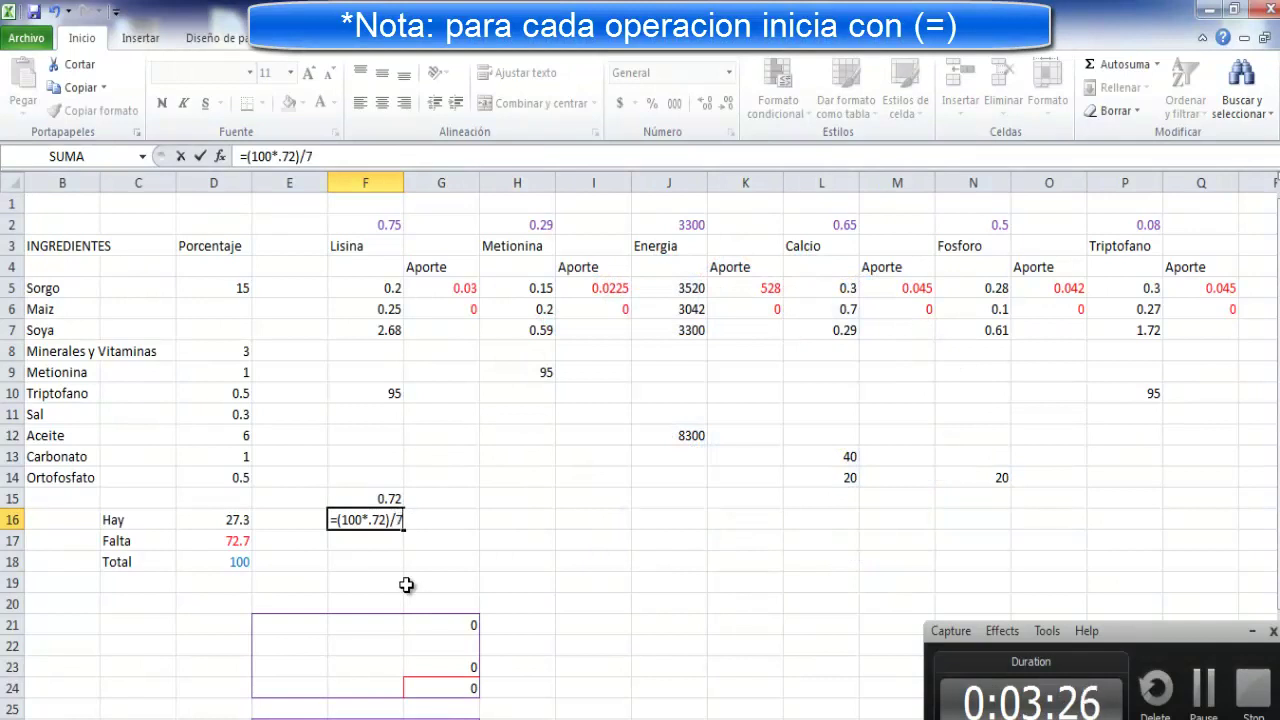
key("Return")
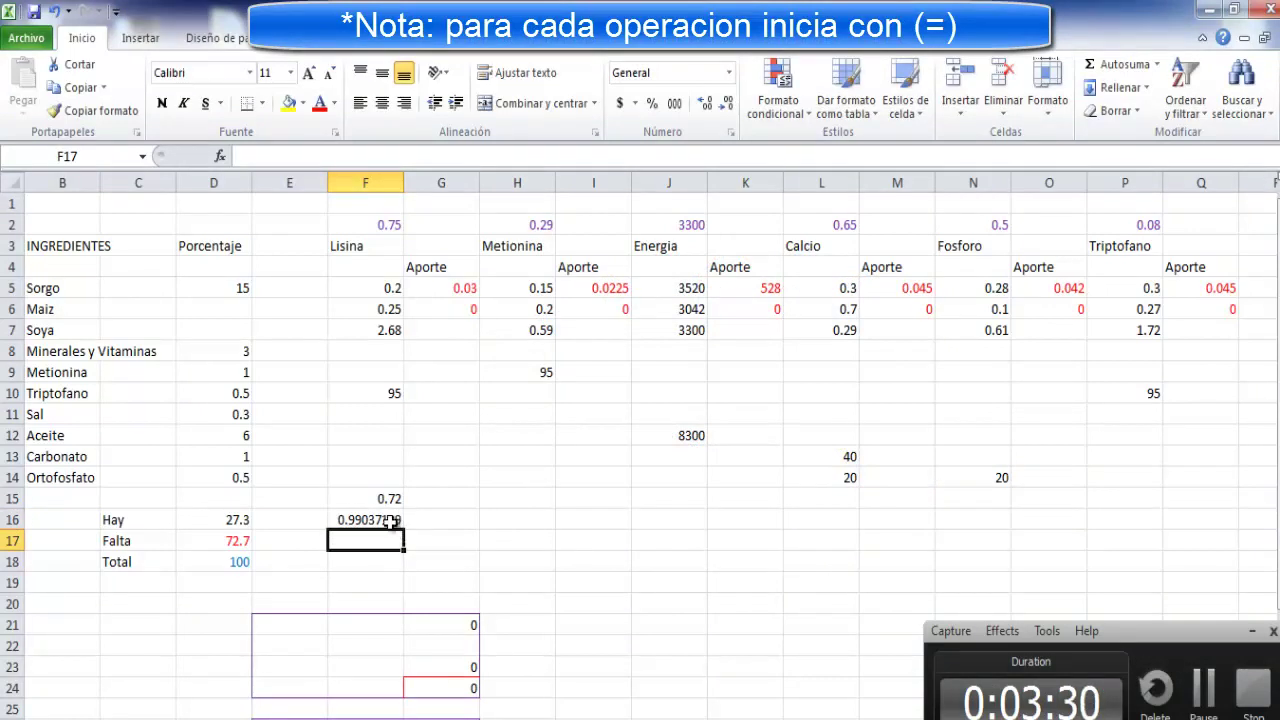
mouse_move(385, 518)
left_mouse_down()
mouse_move(384, 657)
mouse_move(371, 524)
mouse_move(363, 640)
left_mouse_up()
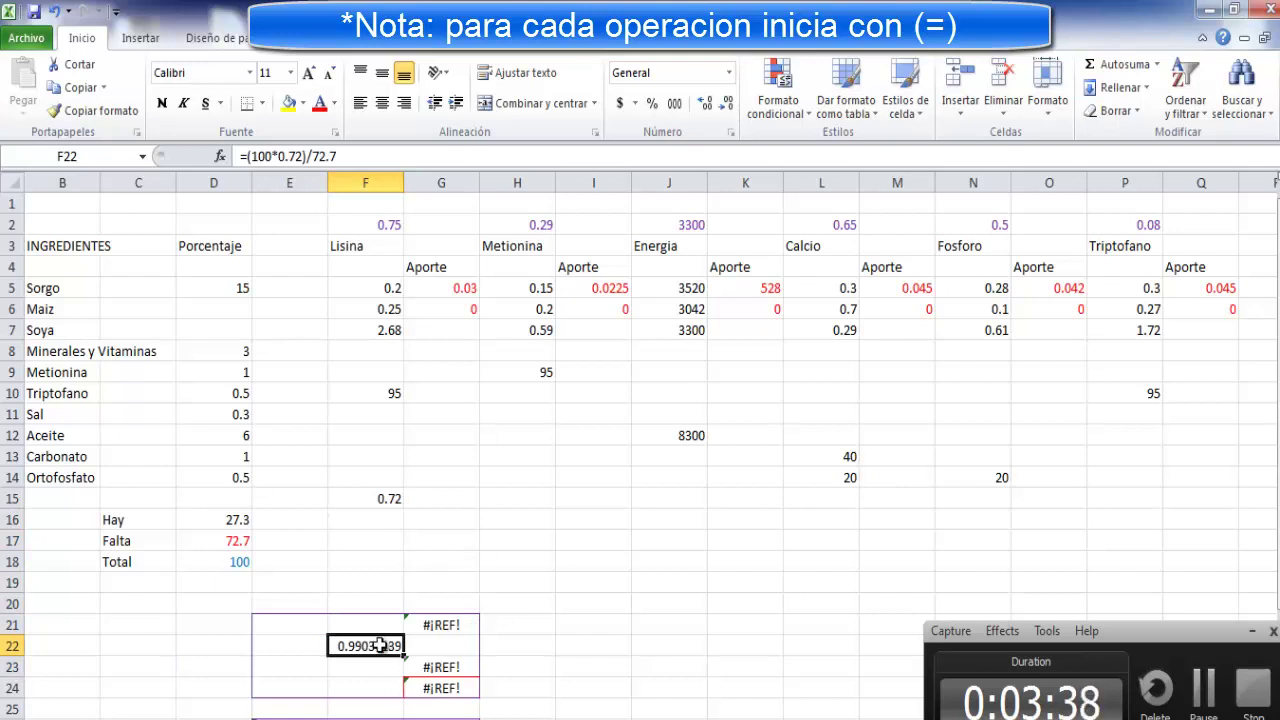
Enter the maize lysine value 0.25 in E21 and the soya value 2.68 below.
left_click(293, 622)
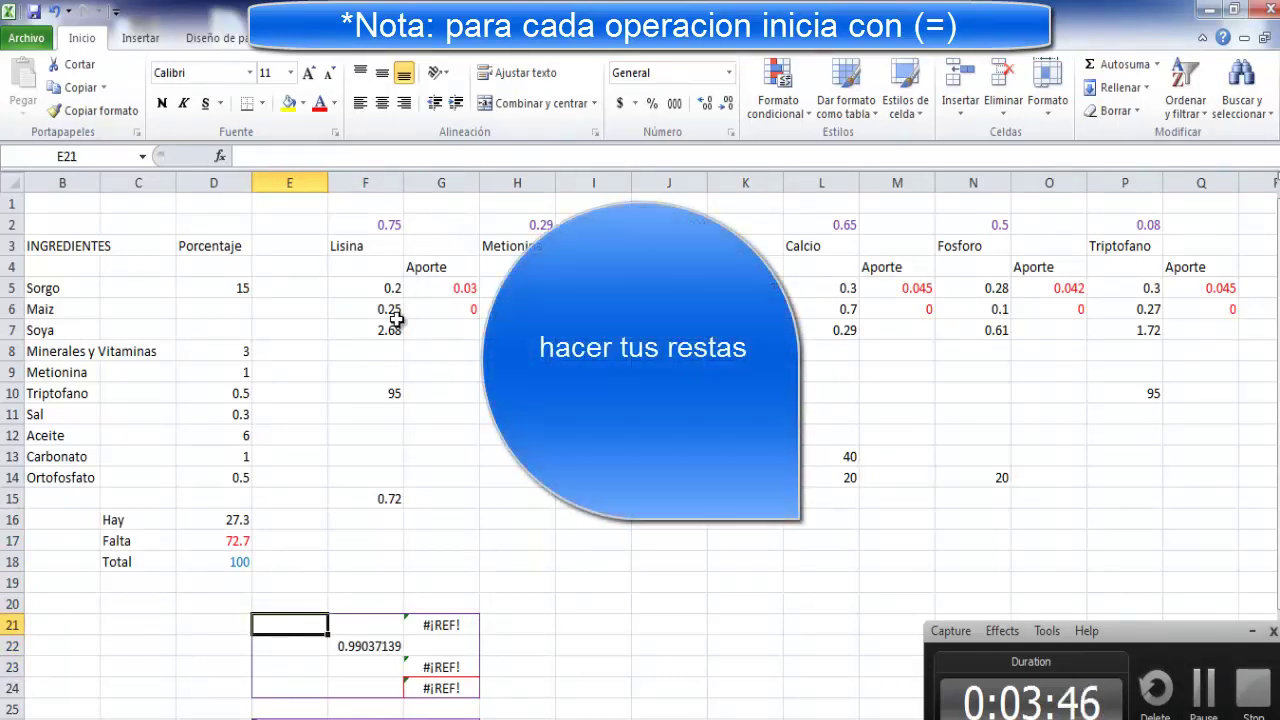
type("0.25")
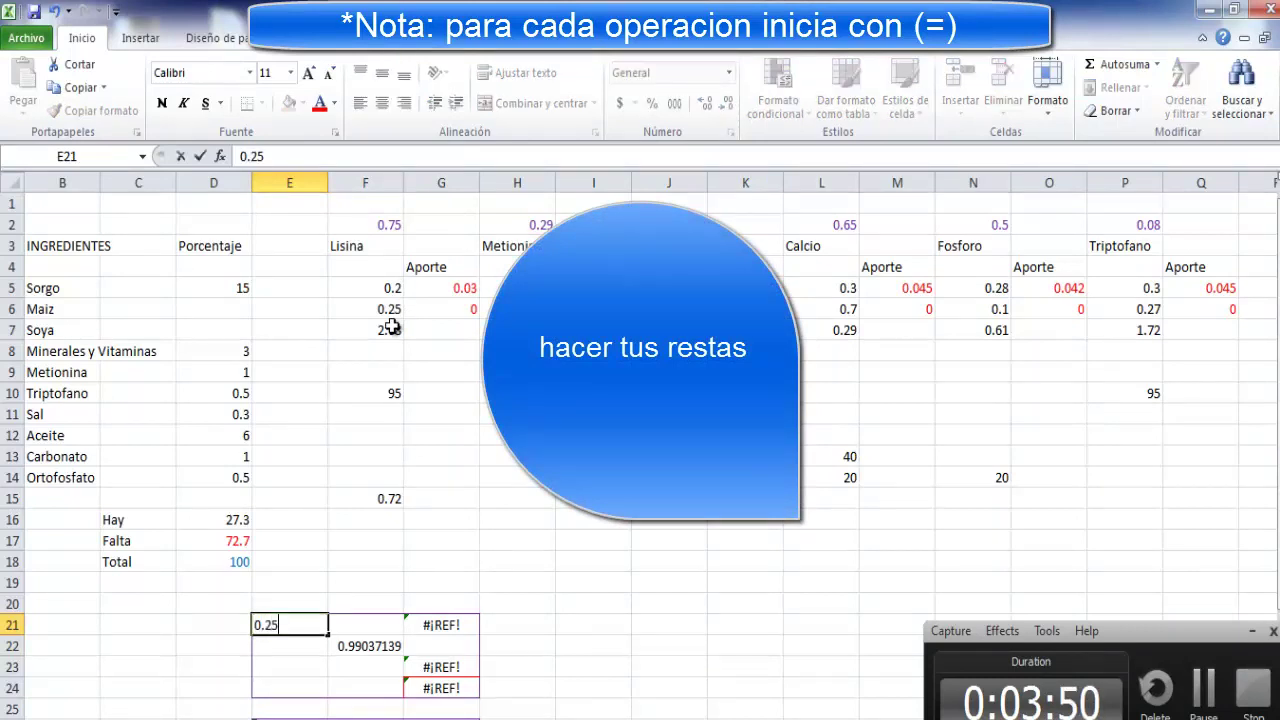
left_click(305, 684)
type("2.68")
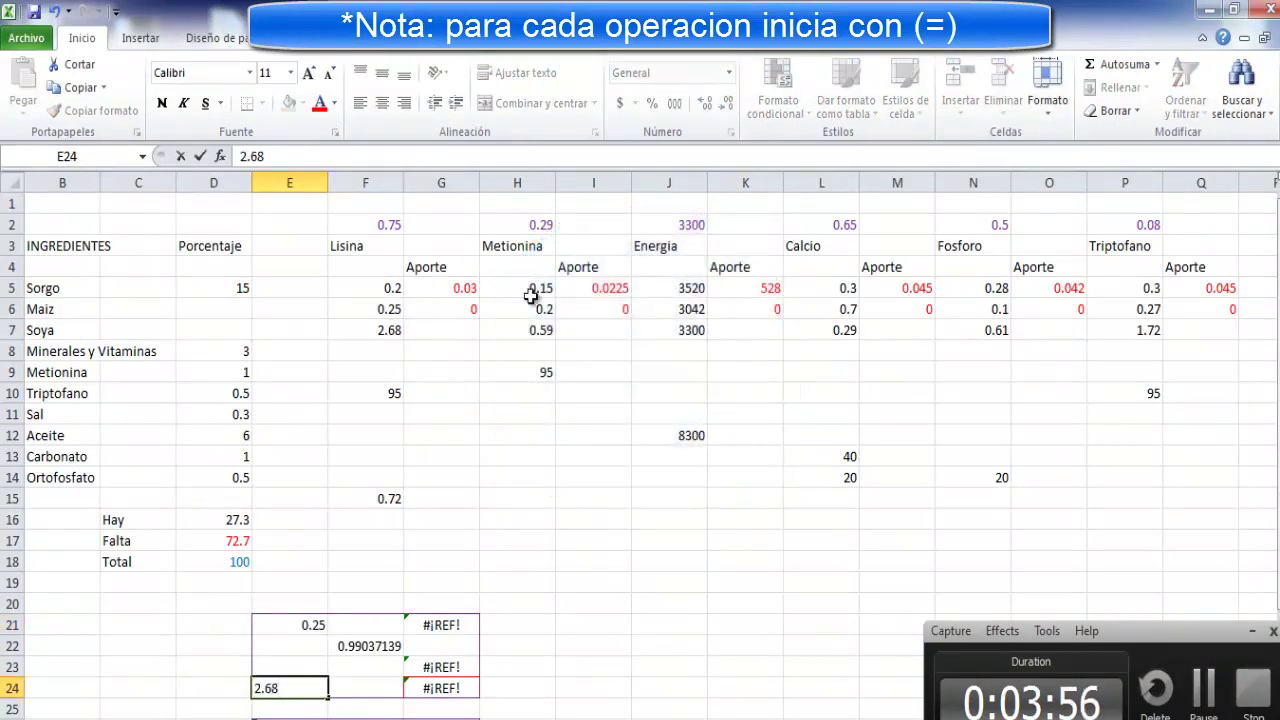
key("Return")
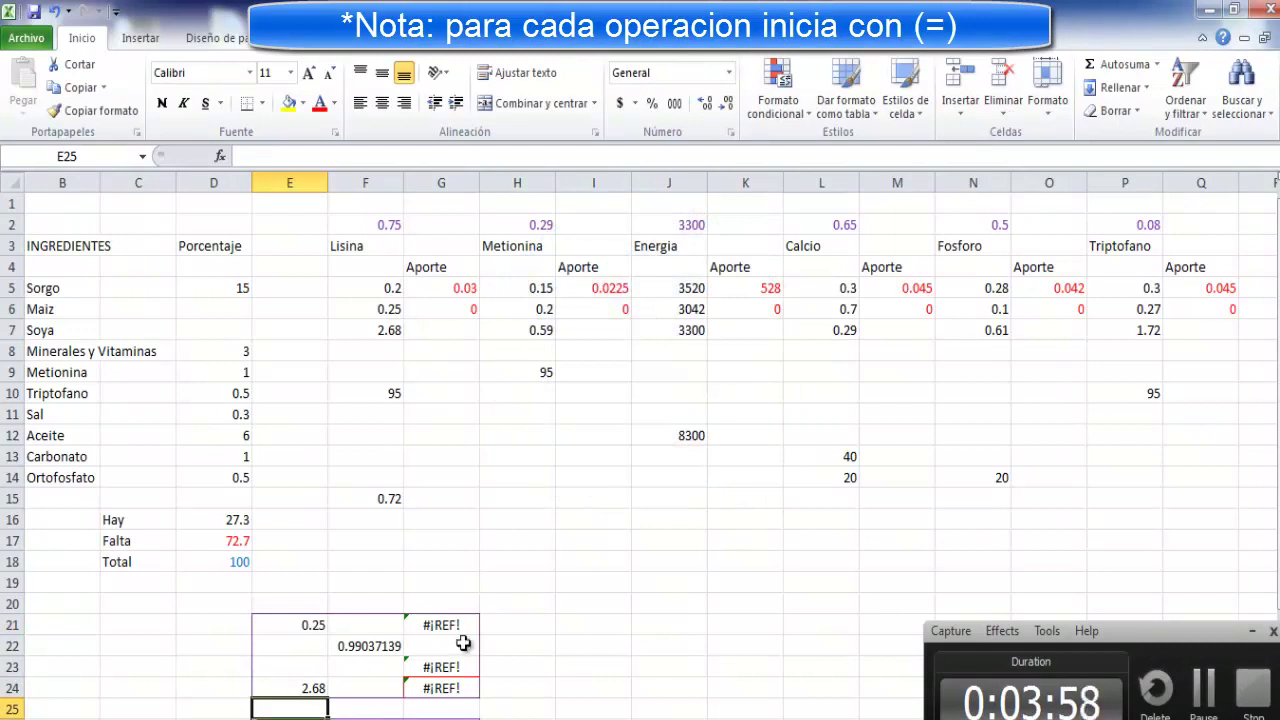
Clear the broken #REF! formula in G21 and move the 2.68 soya value up to E23.
left_click(450, 624)
key("BackSpace")
left_click(345, 697)
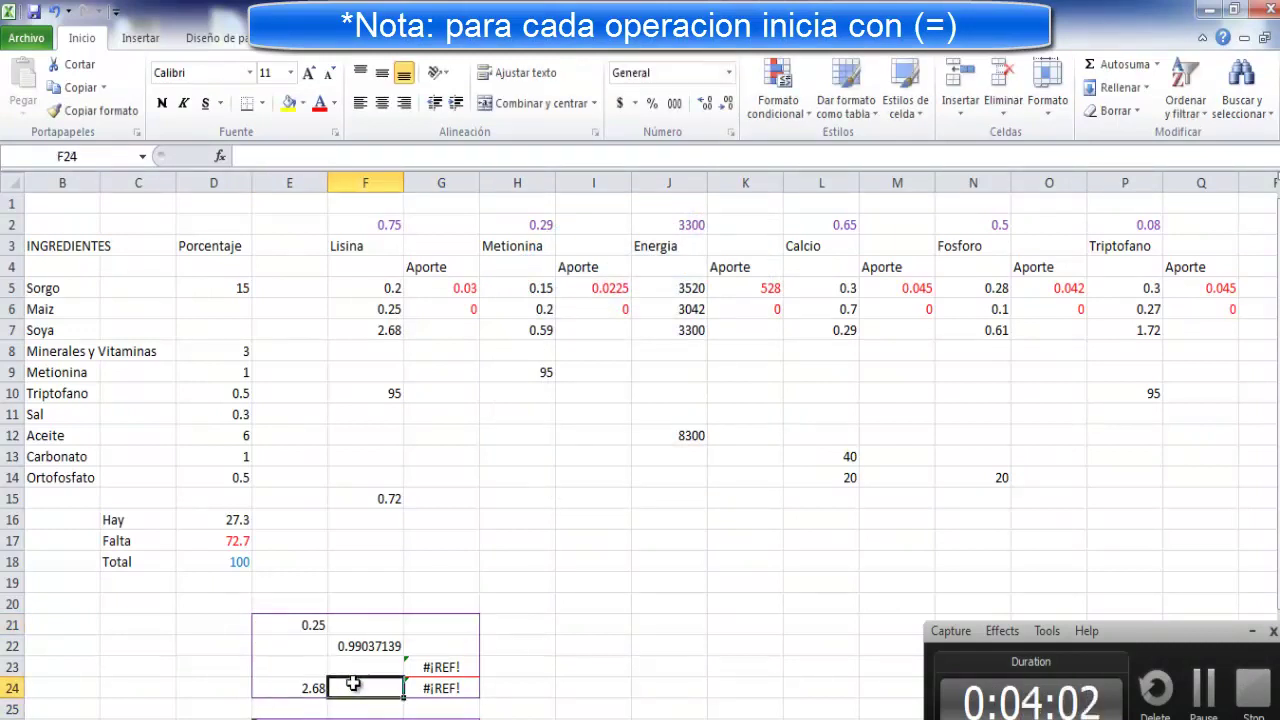
left_click(456, 624)
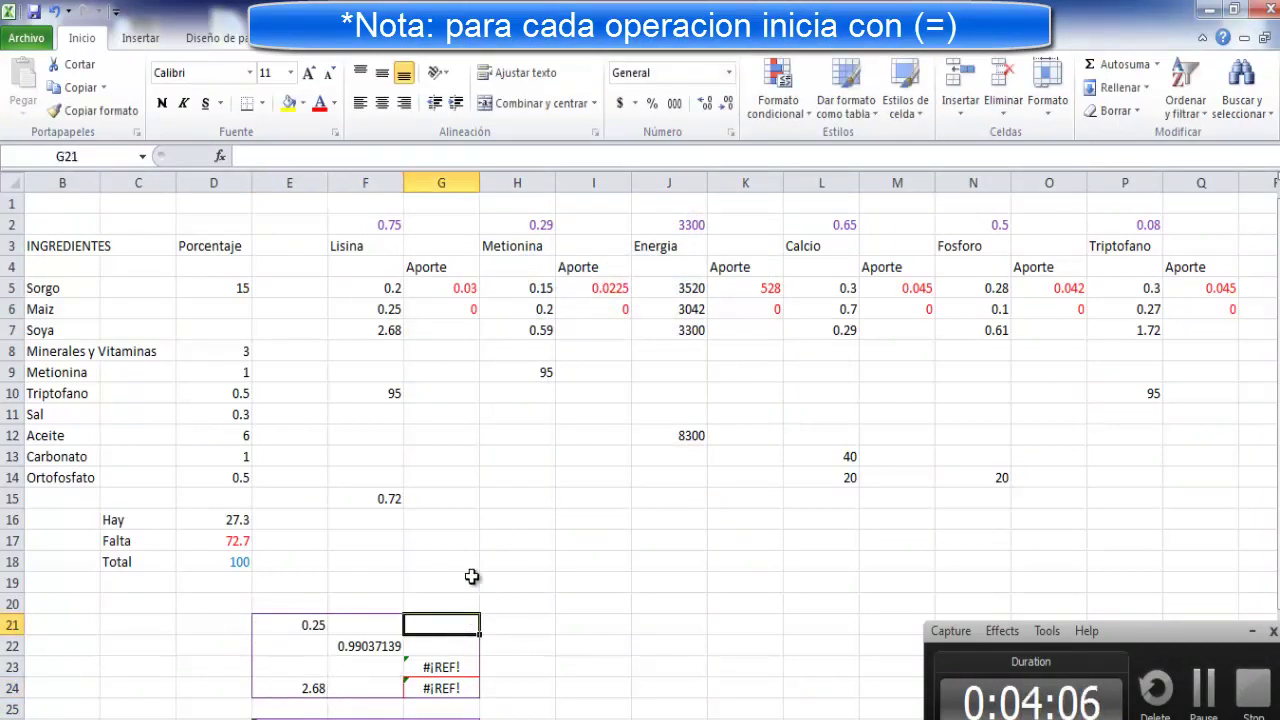
type("=")
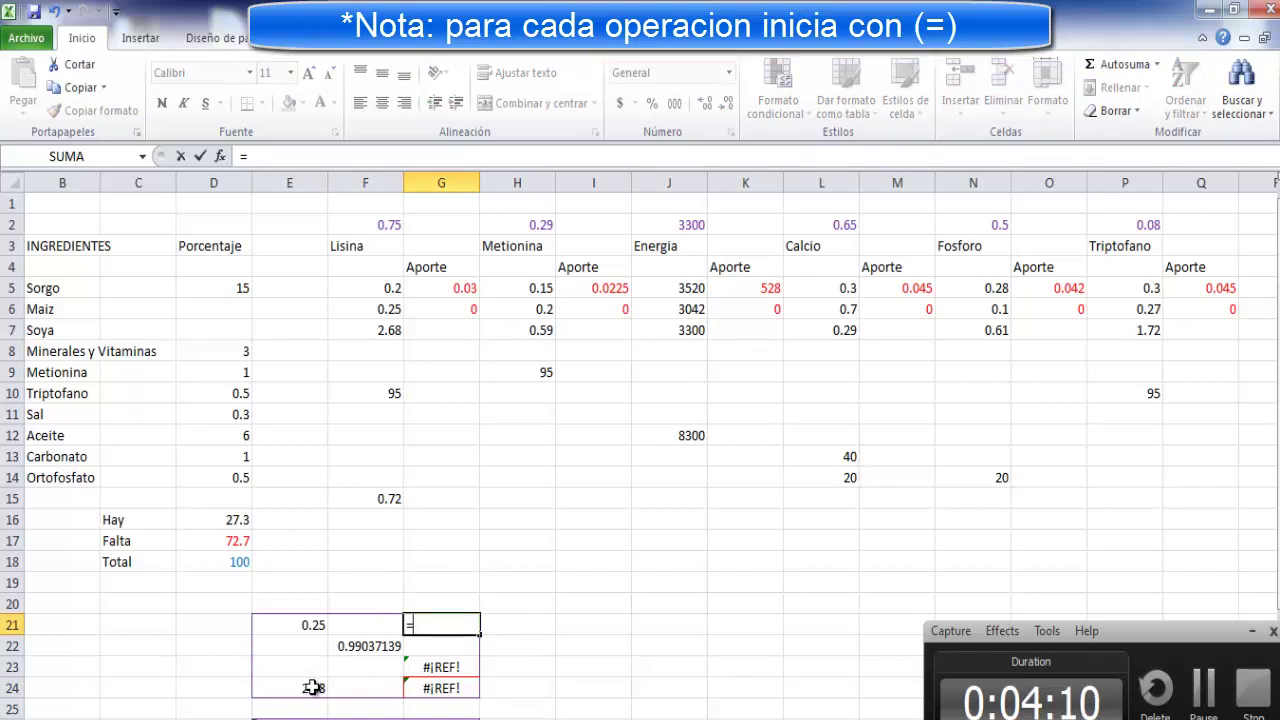
left_click(313, 688)
key("BackSpace")
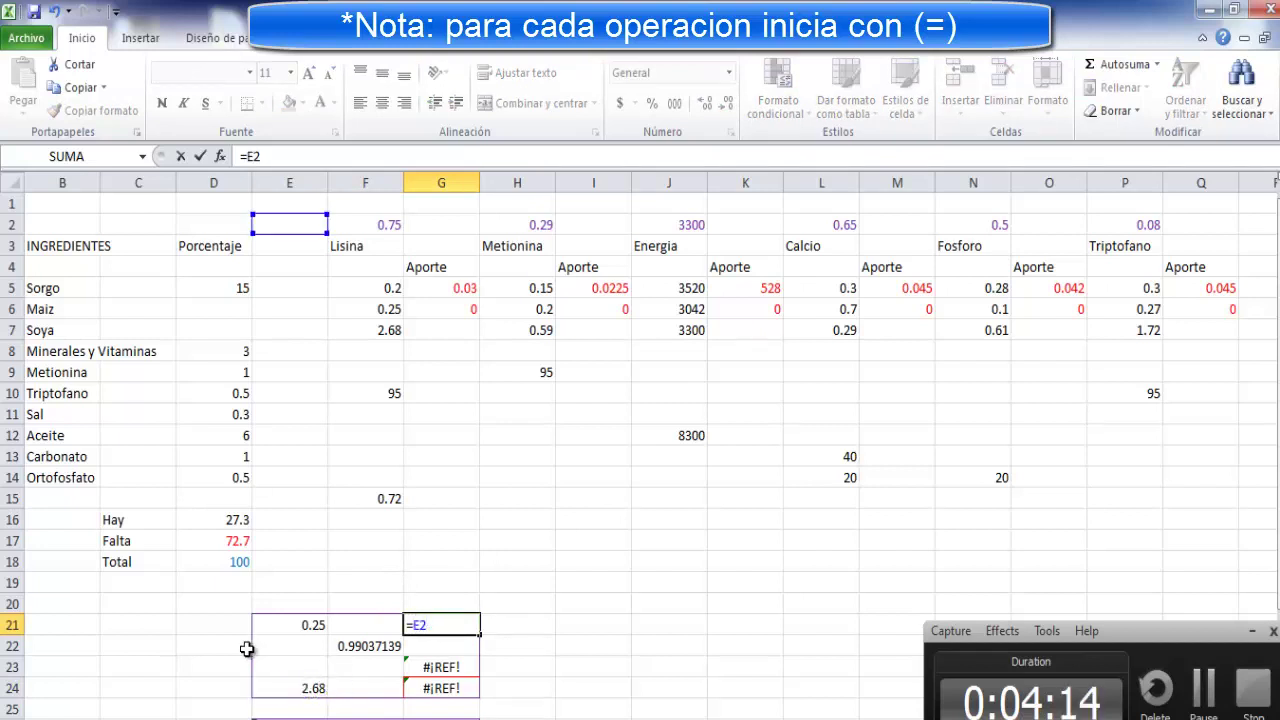
key("BackSpace")
key("BackSpace")
key("BackSpace")
left_click(300, 687)
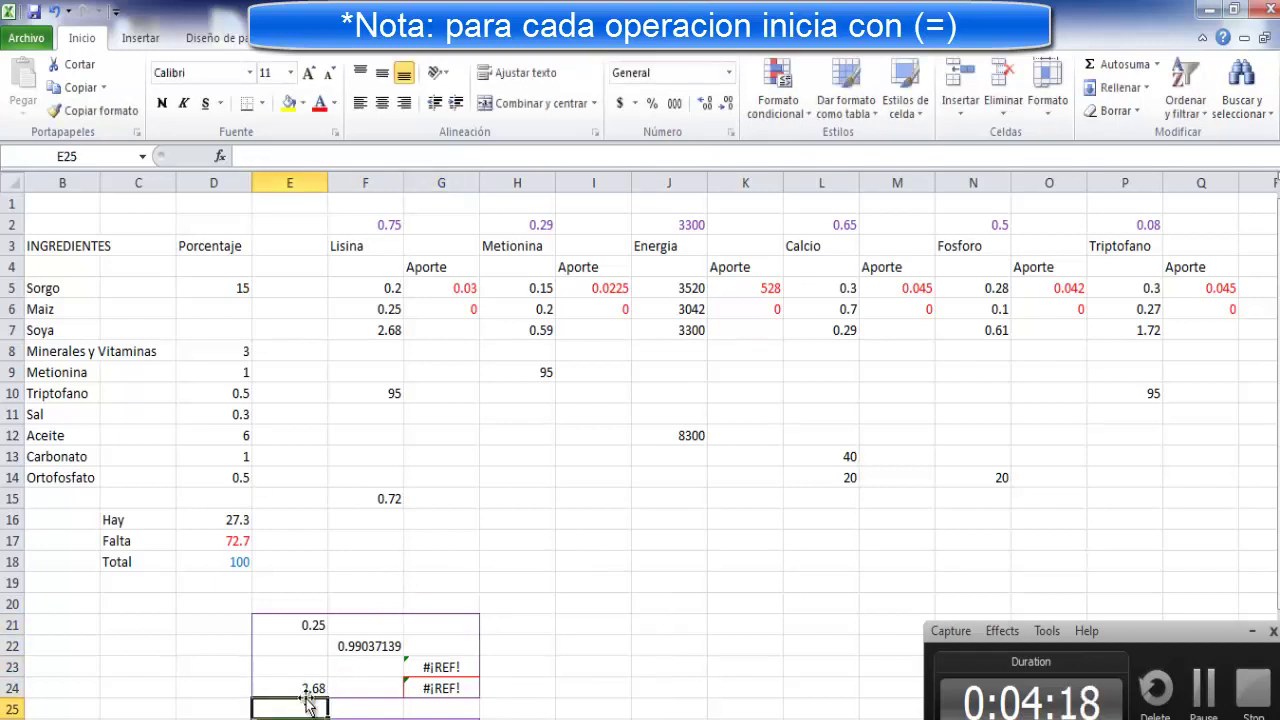
left_click_drag(300, 683, 300, 666)
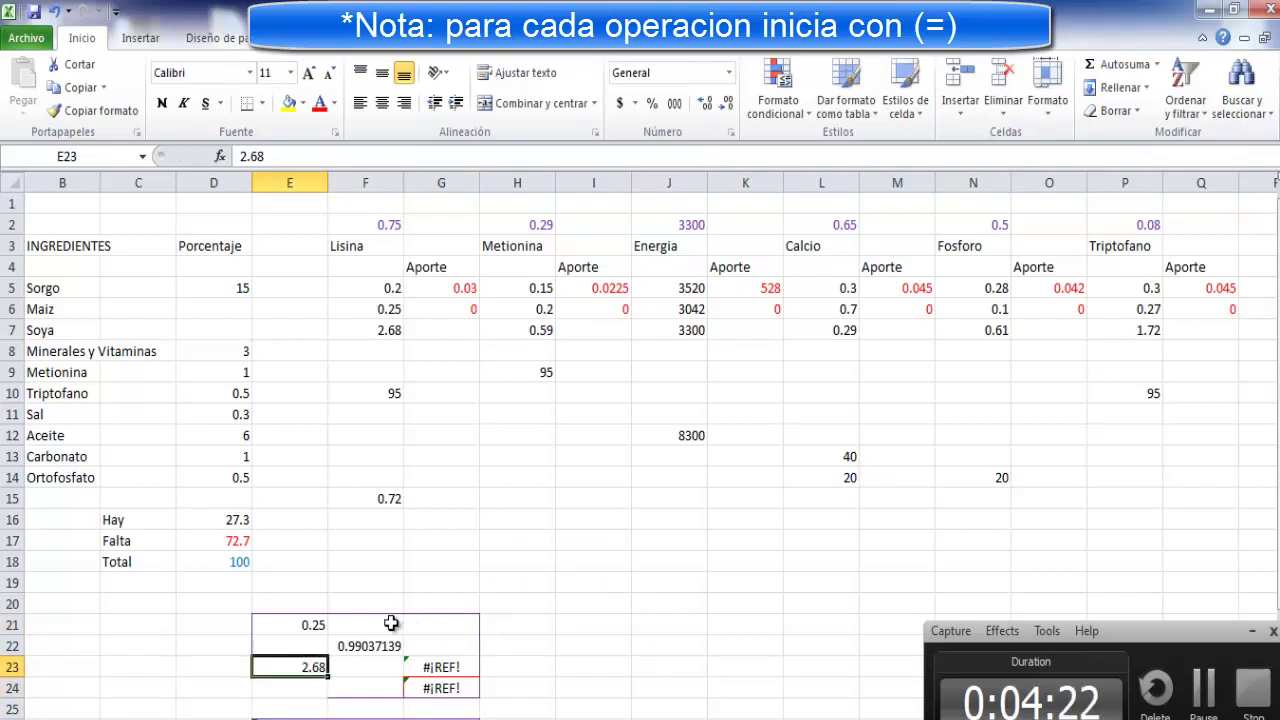
Enter =E23-F22 in G21 for the soya-minus-centre part, 1.69.
left_click(431, 627)
type("=")
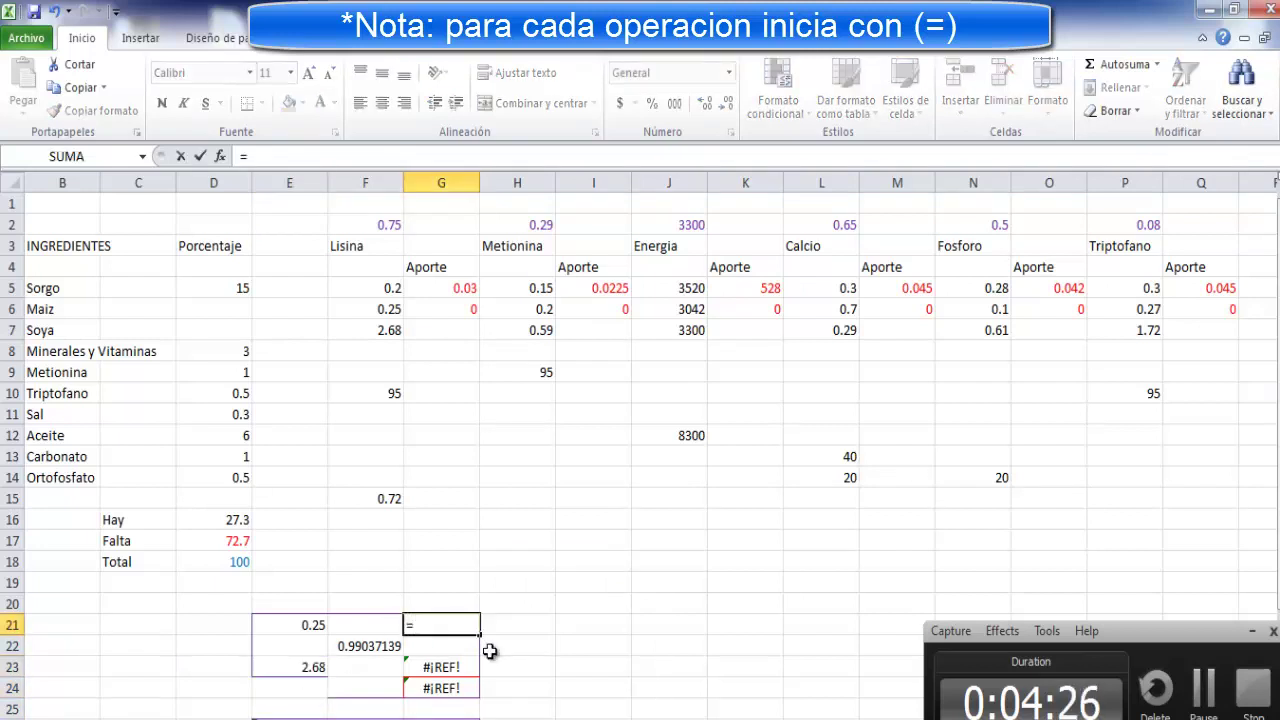
left_click(322, 667)
left_click(357, 647)
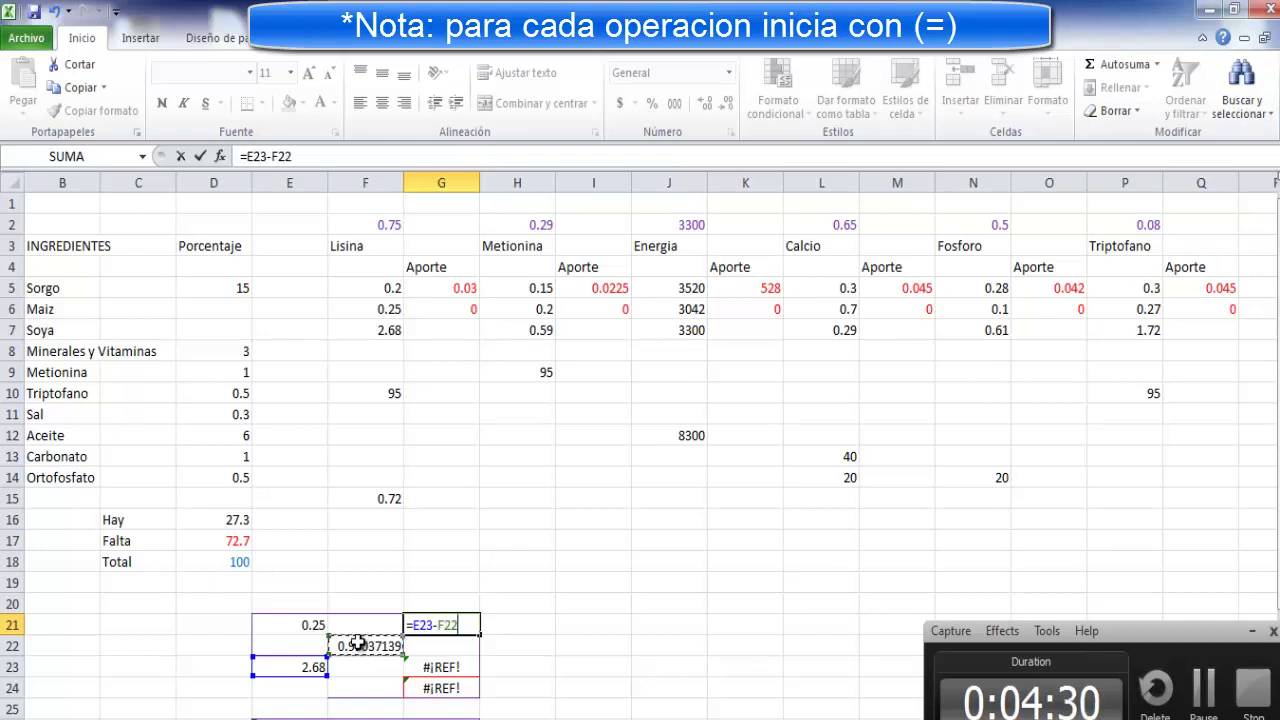
key("Return")
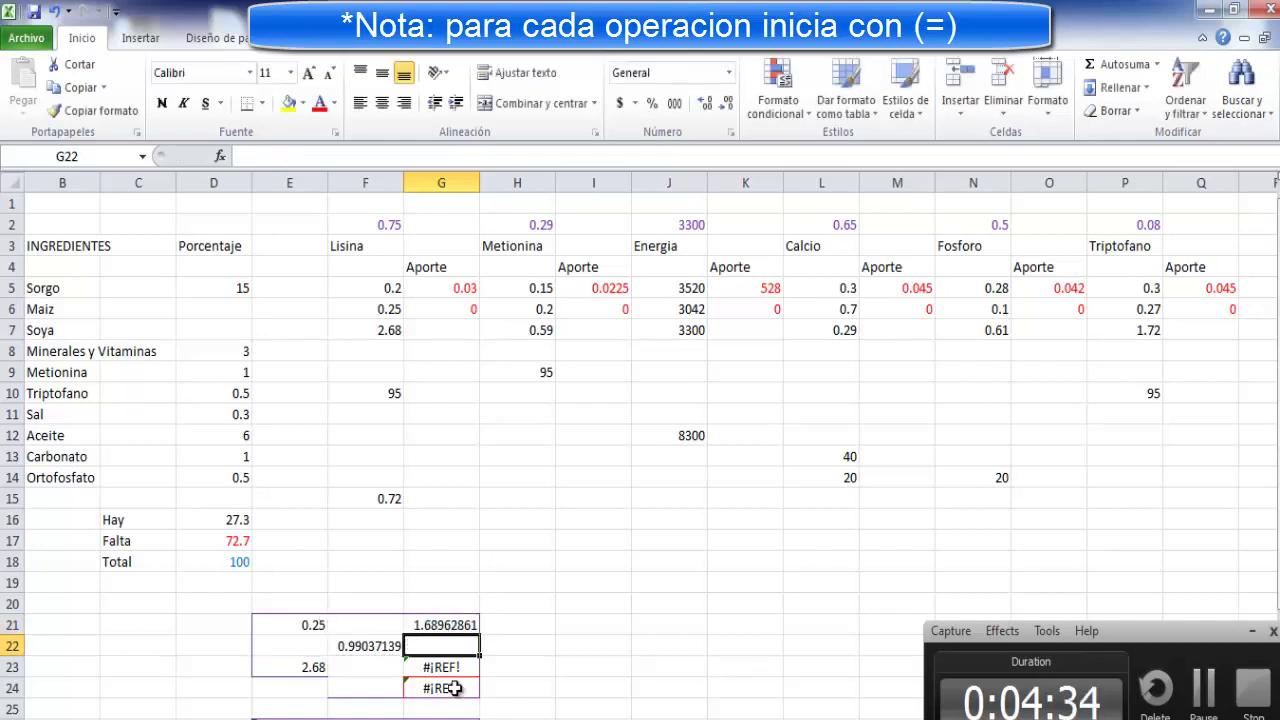
Rewrite G23 as =F22-E21, giving 0.74037139.
left_click(443, 667)
left_click(301, 629)
left_click(442, 666)
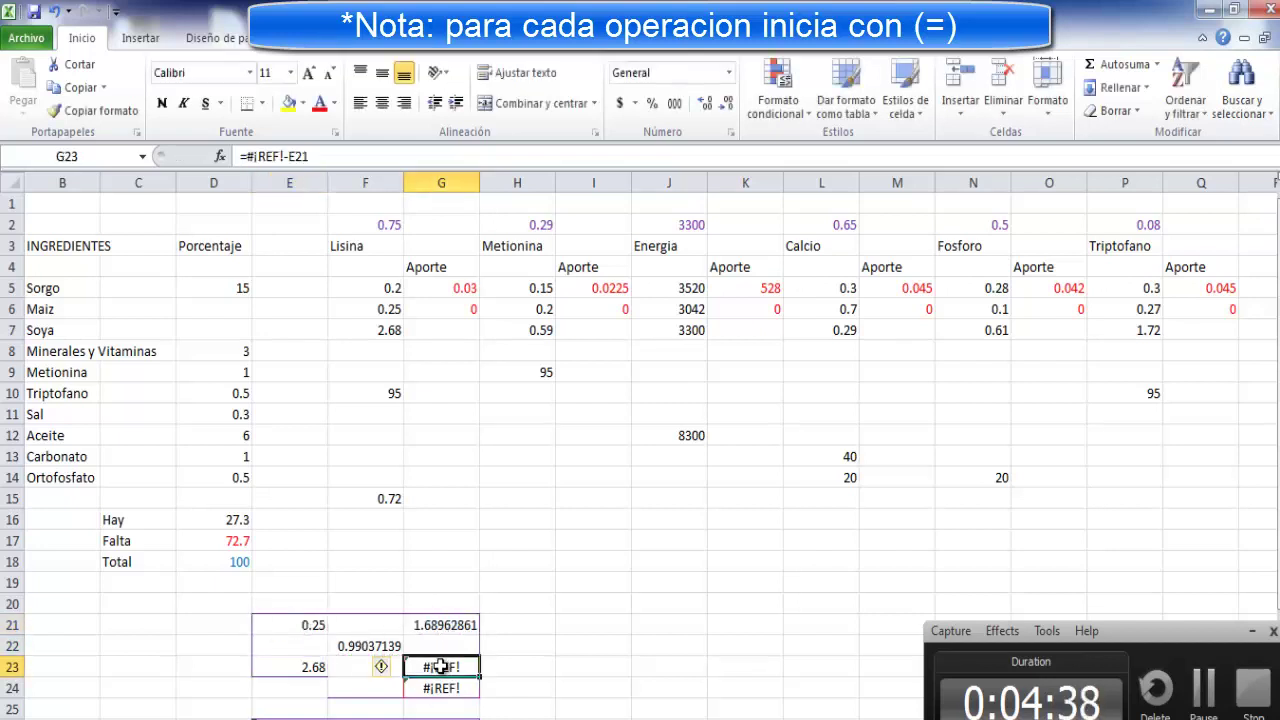
type("=")
left_click(353, 648)
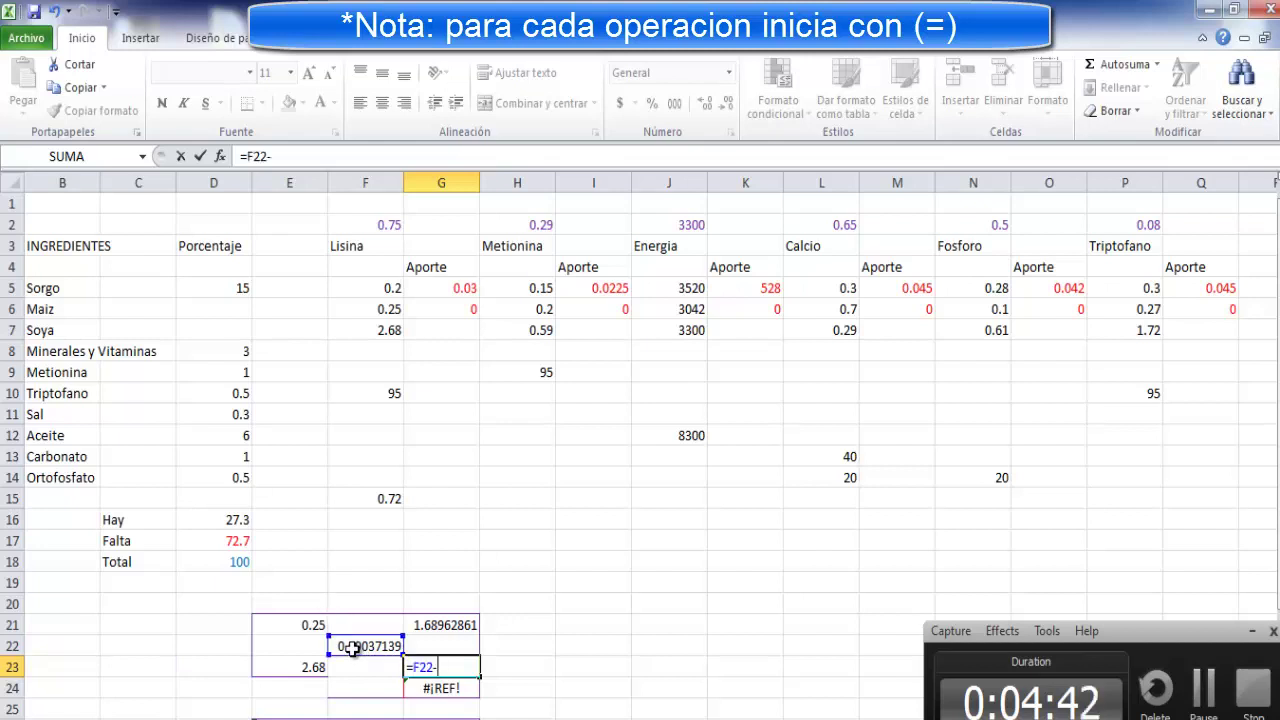
left_click(316, 624)
key("Return")
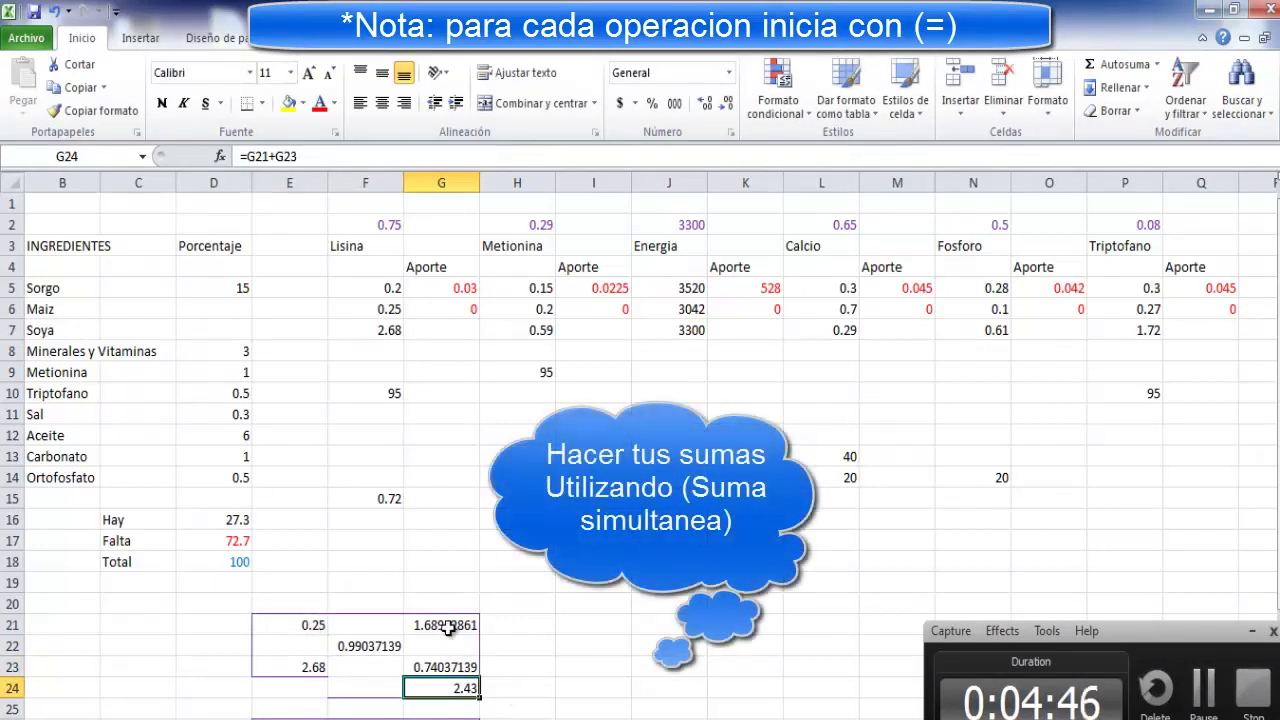
AutoSum G21:G23 to get the 2.43 total in G24.
left_click_drag(448, 628, 443, 672)
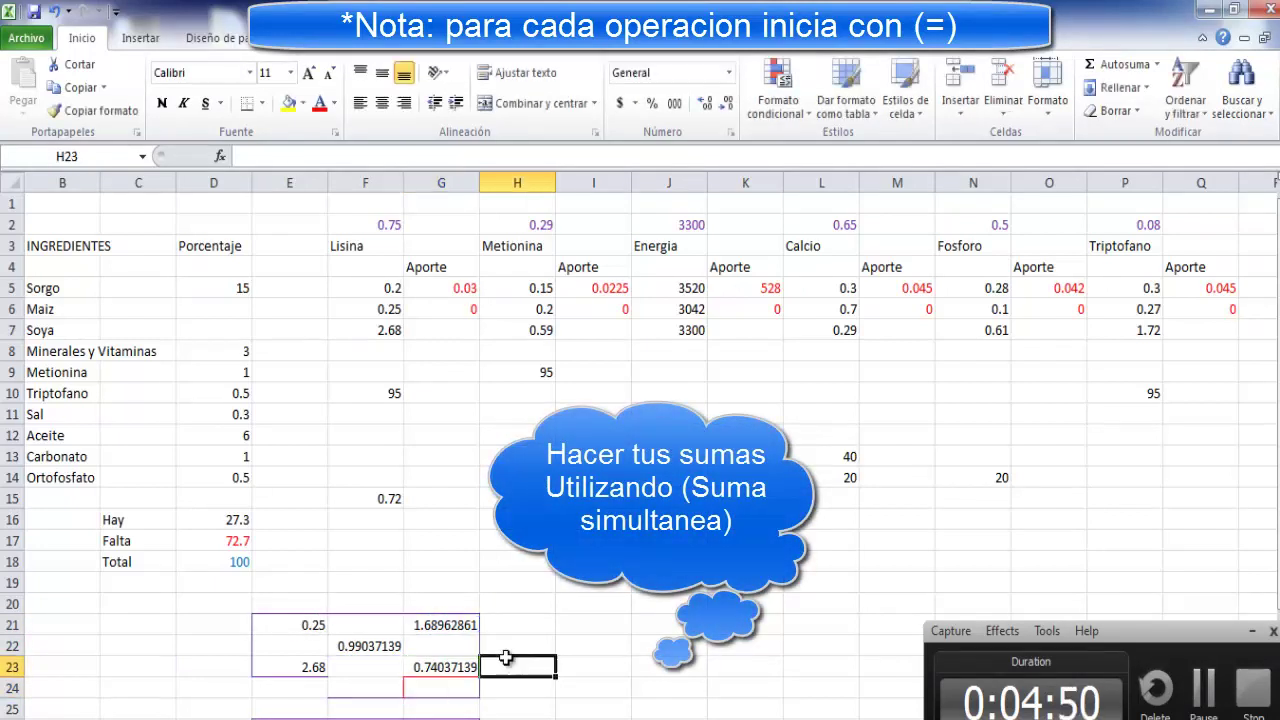
left_click(1100, 64)
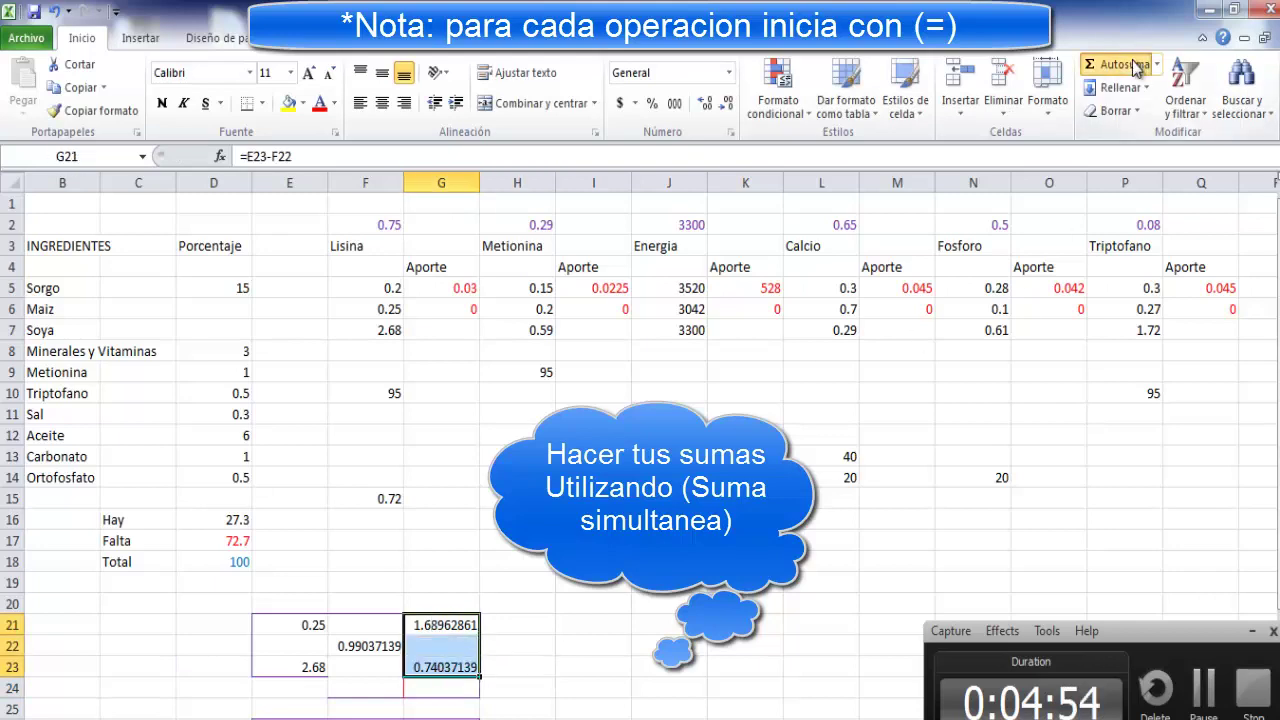
left_click(517, 688)
left_click(372, 716)
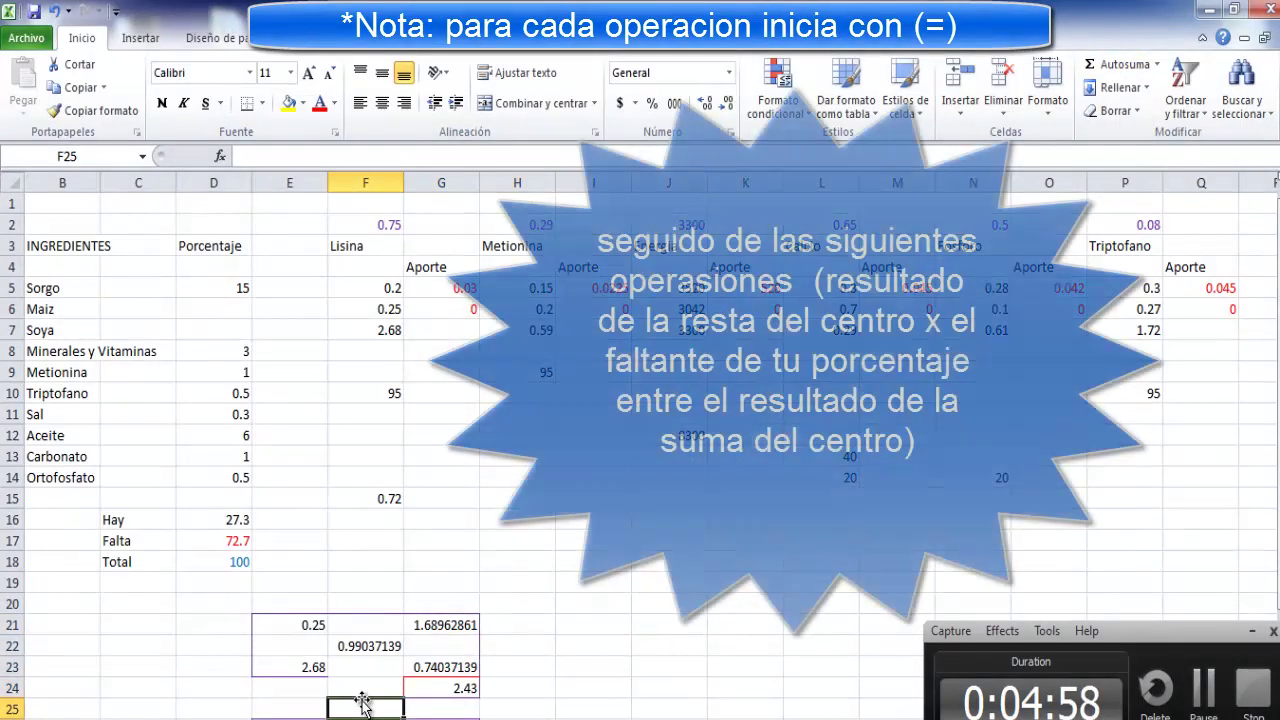
left_click(300, 688)
Review the proportion blocks scaling to 72.7: maize 50.5497942, soy 22.1502058.
scroll(300, 688, "down", 1)
scroll(640, 450, "down", 3)
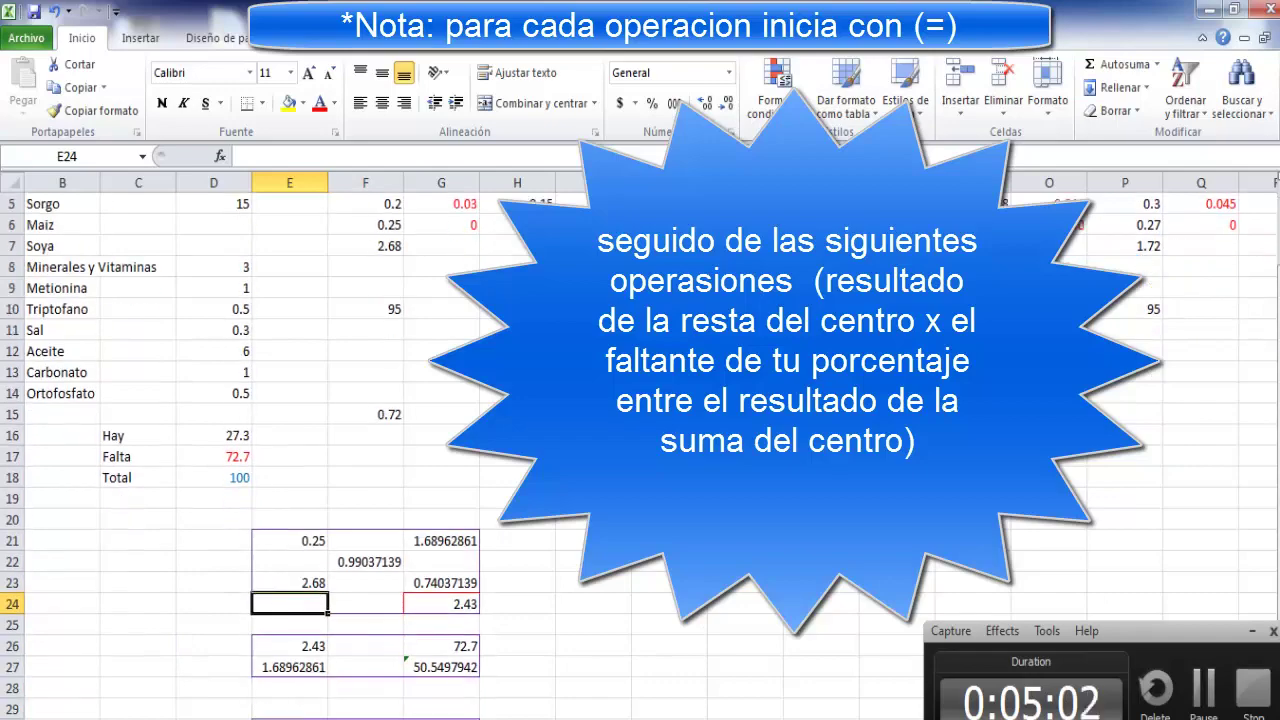
scroll(856, 619, "down", 1)
scroll(856, 619, "down", 1)
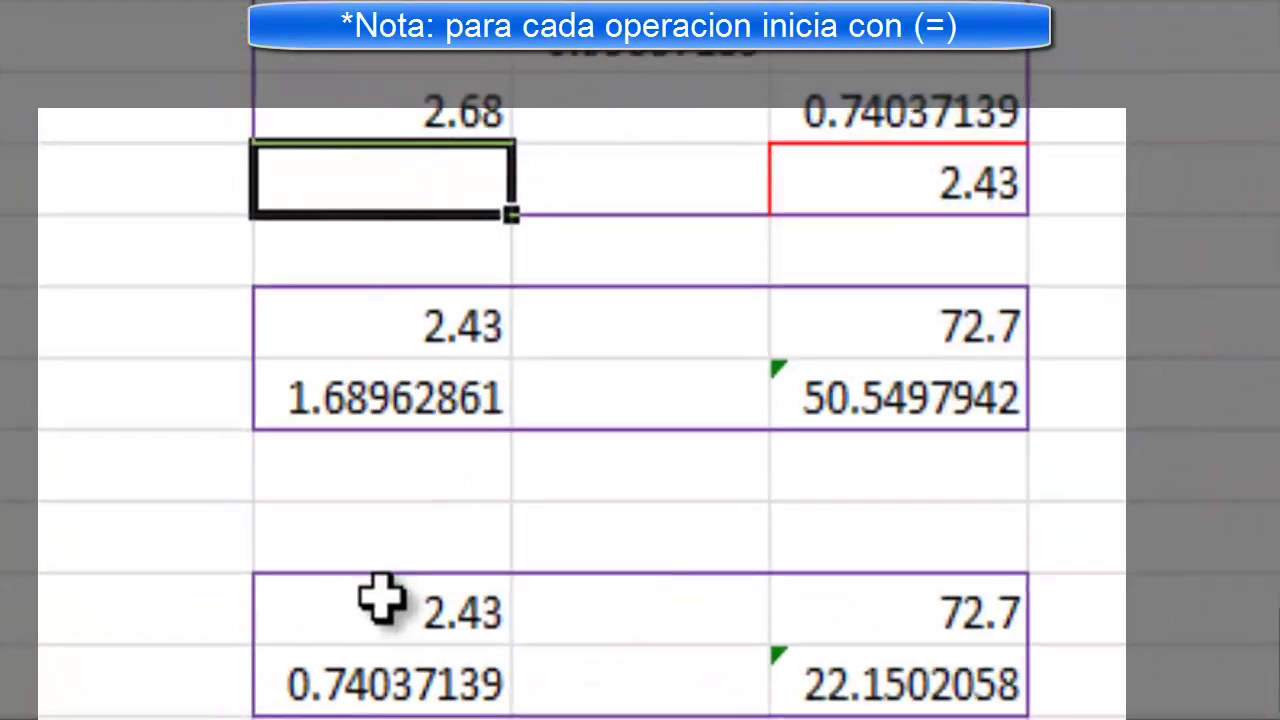
left_click(383, 600)
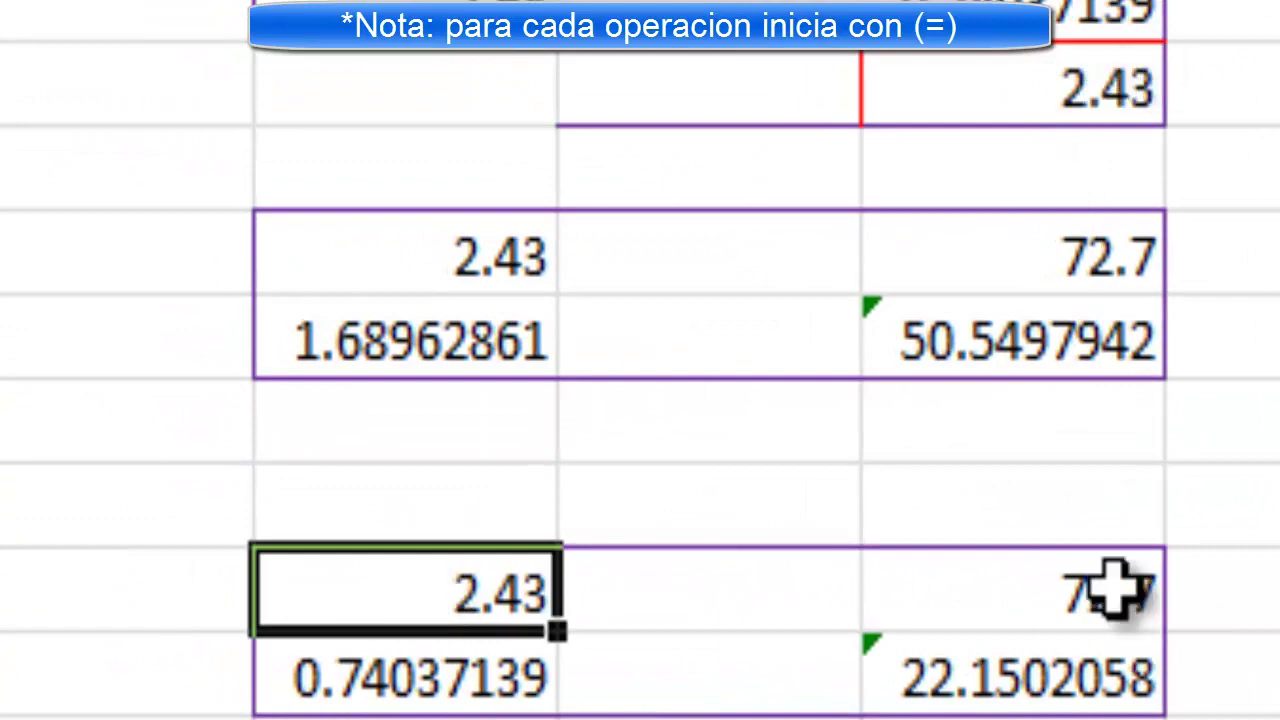
left_click(1113, 590)
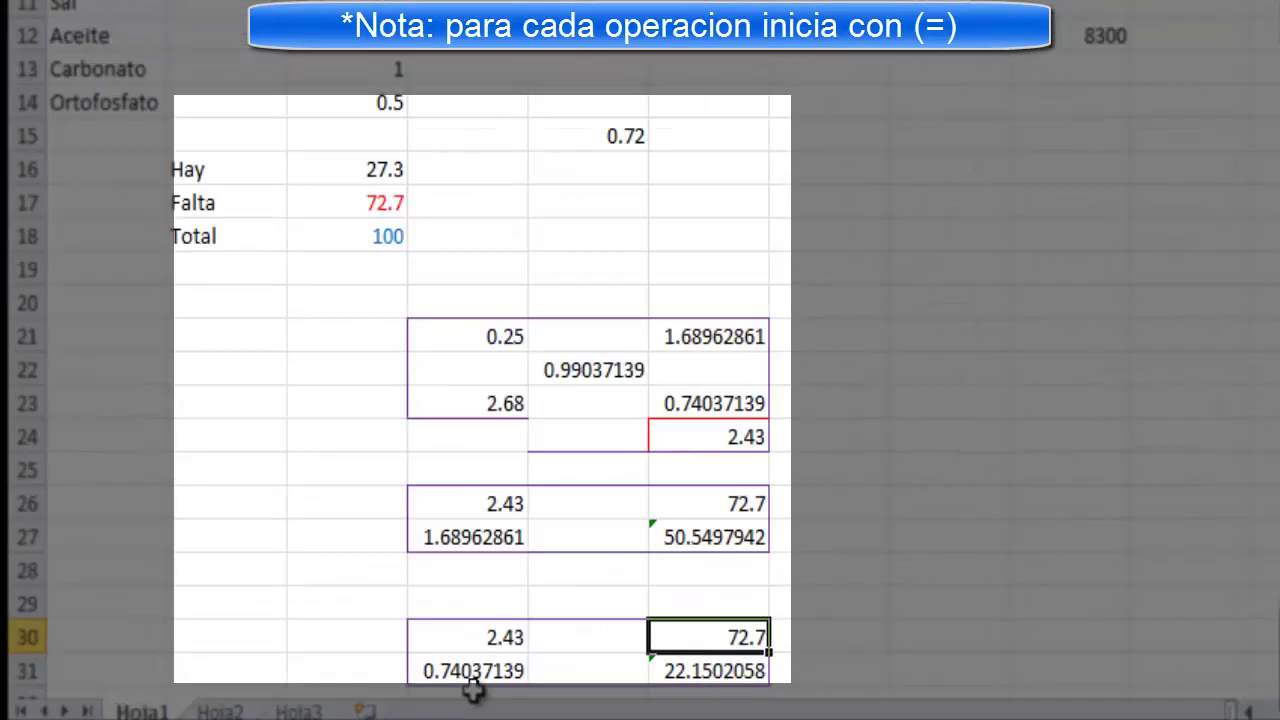
left_click(517, 692)
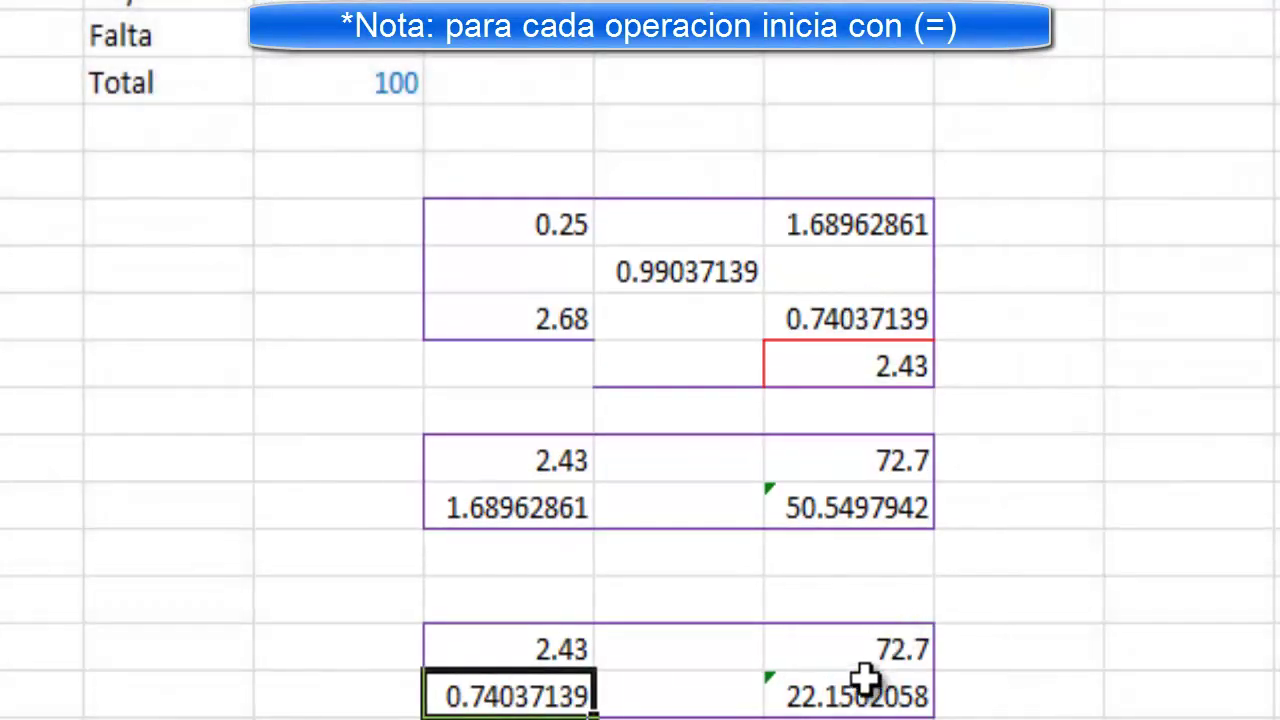
left_click(808, 685)
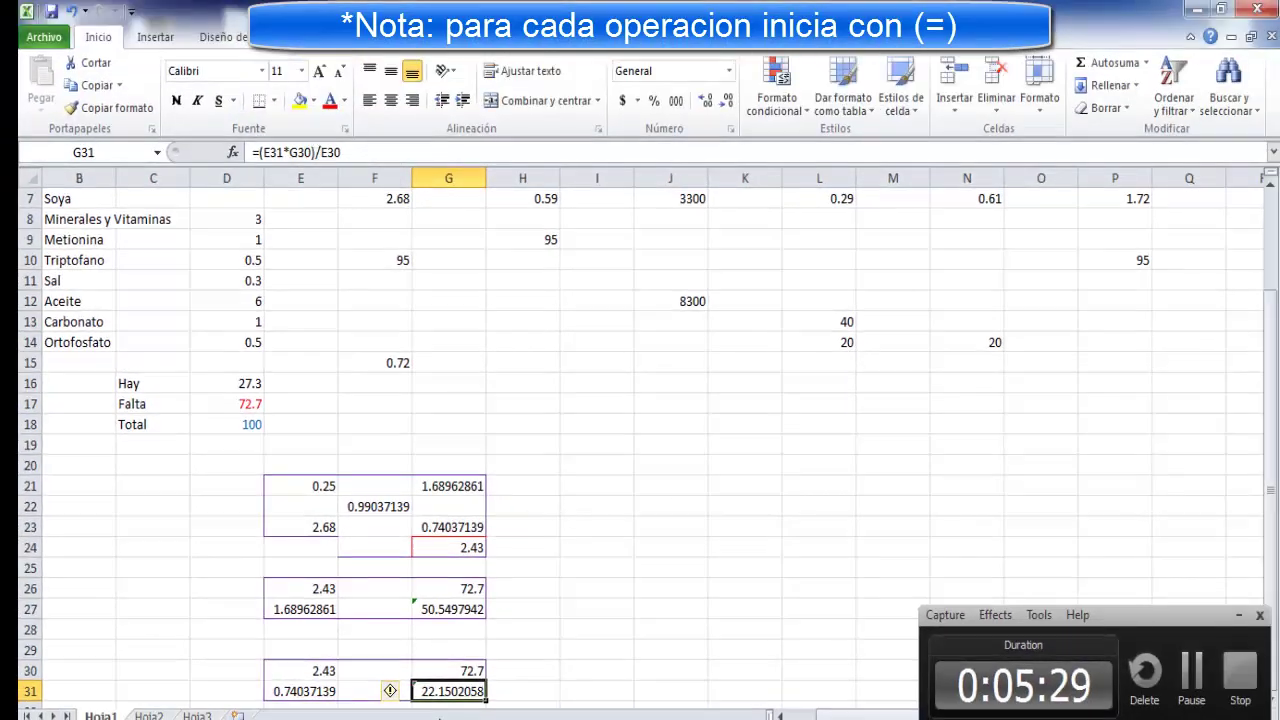
key("Up")
key("Up")
key("Up")
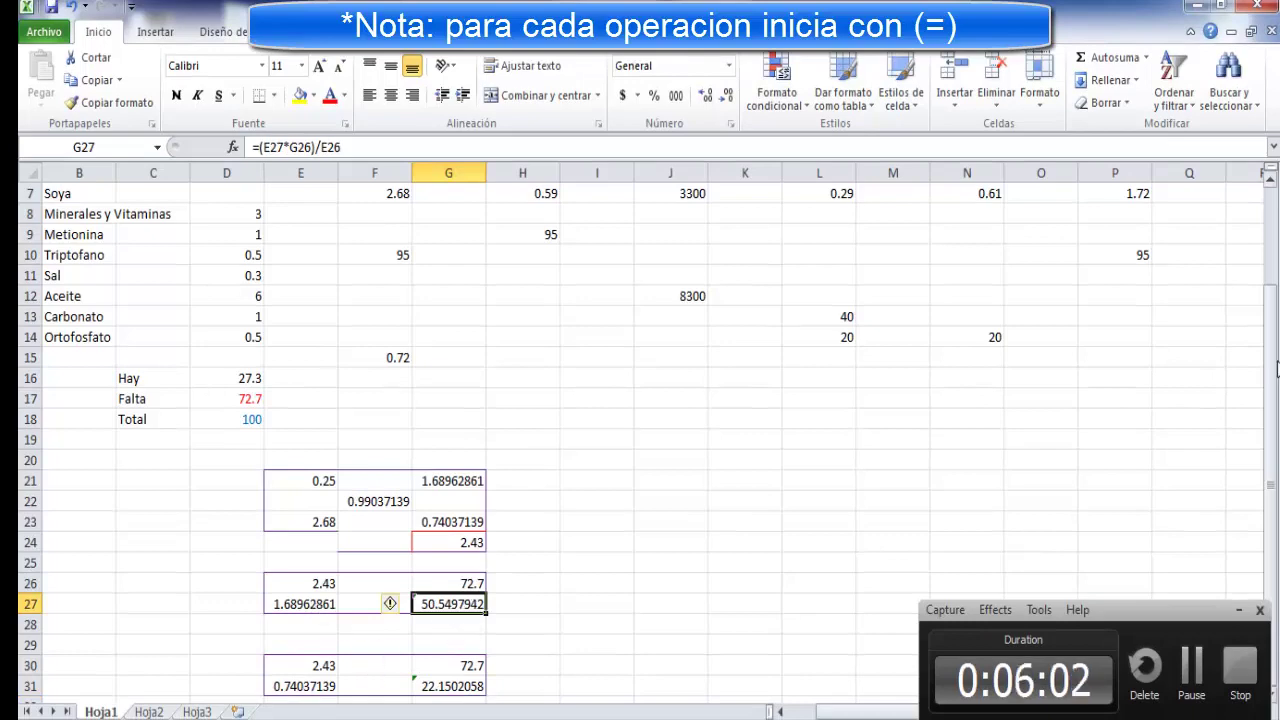
Enter 50.54 for Maiz in D6 and 22.15 for Soya in D7.
left_click_drag(1276, 370, 1272, 352)
left_click(236, 213)
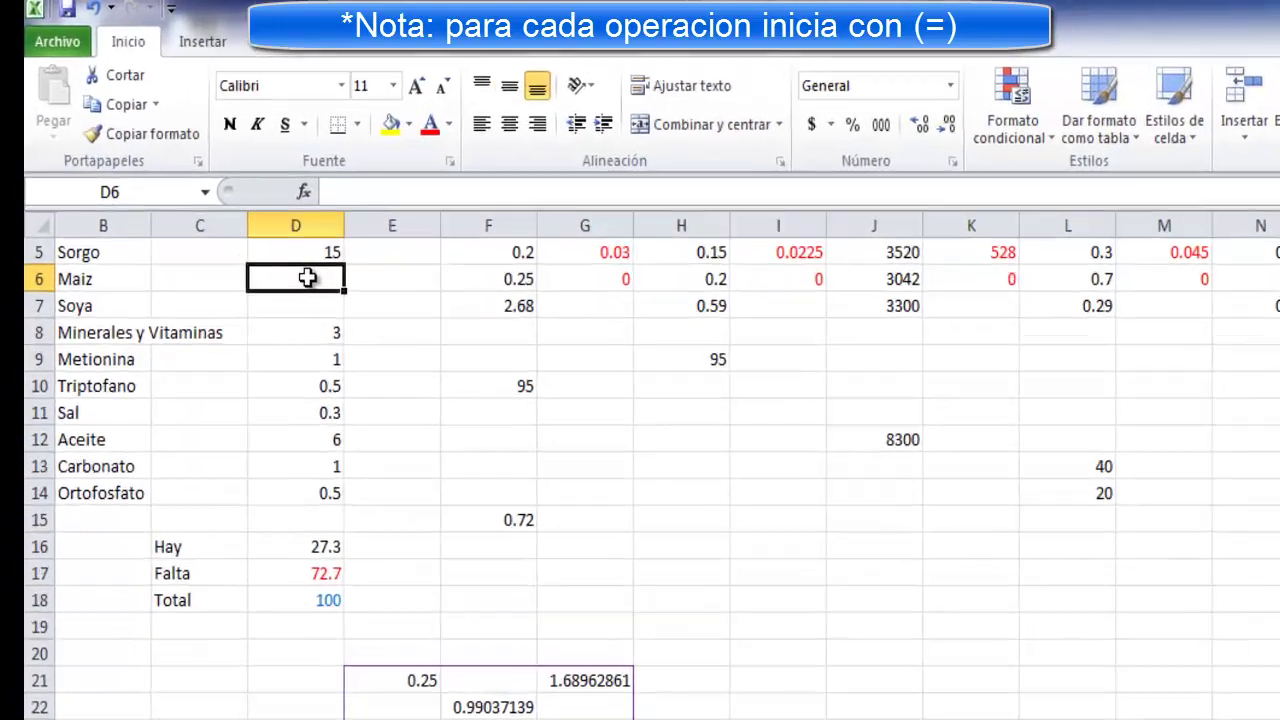
type("50.5")
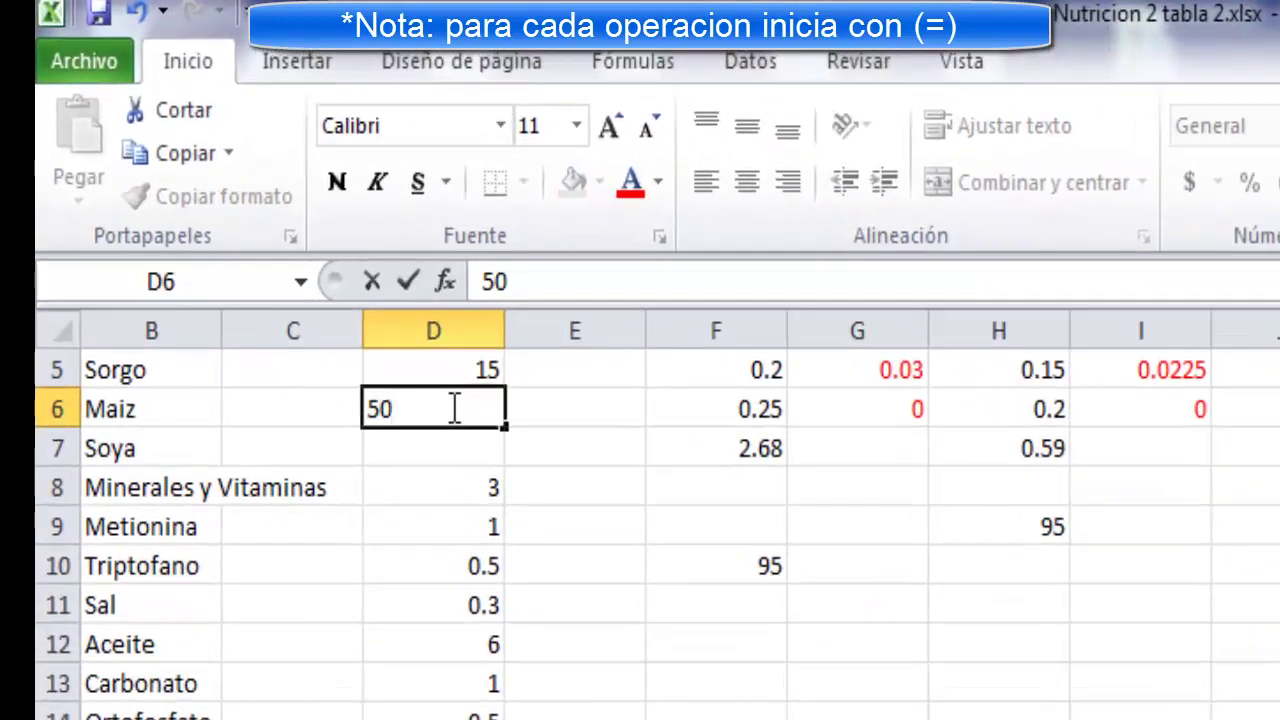
type("4")
key("Return")
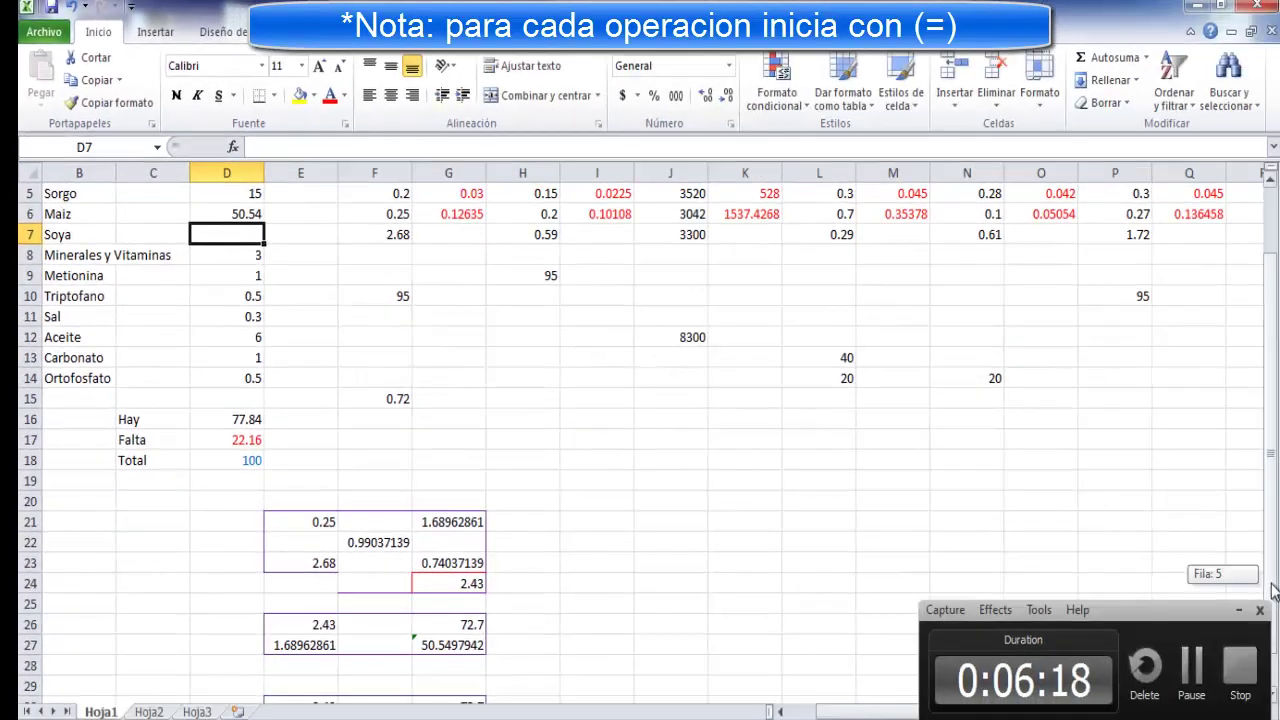
left_click(1272, 700)
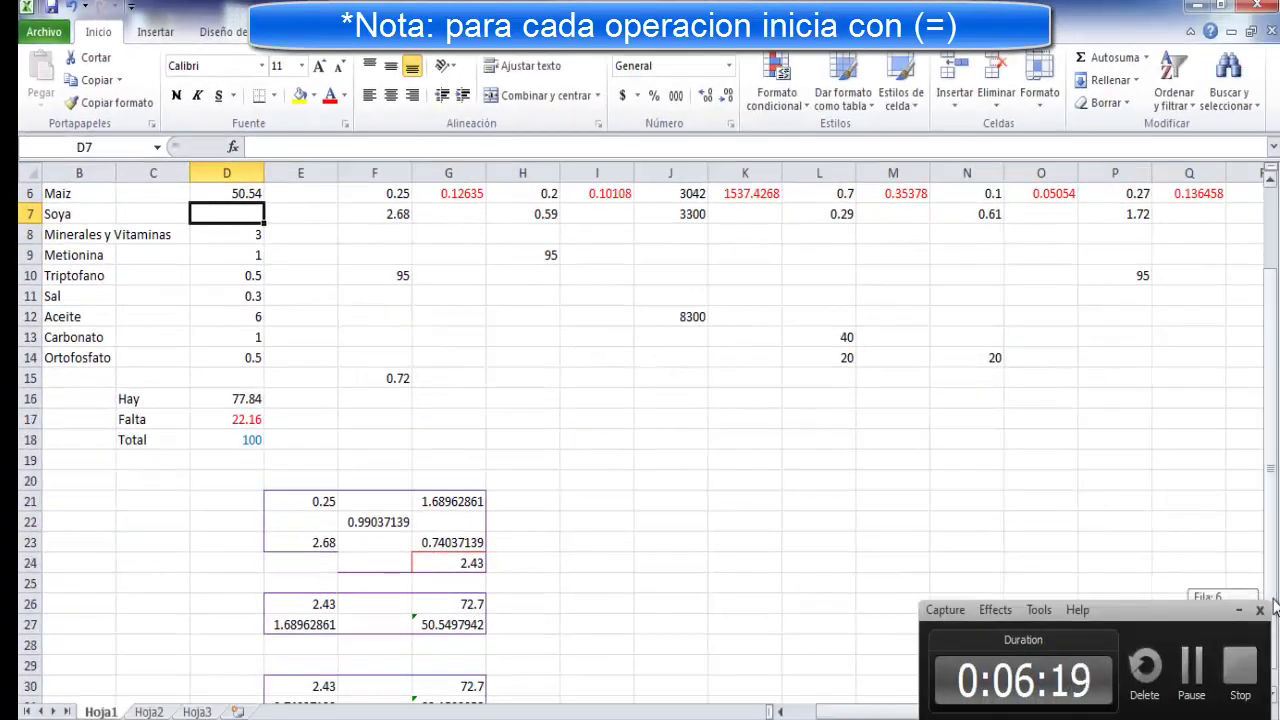
left_click(1272, 700)
scroll(640, 450, "up", 1)
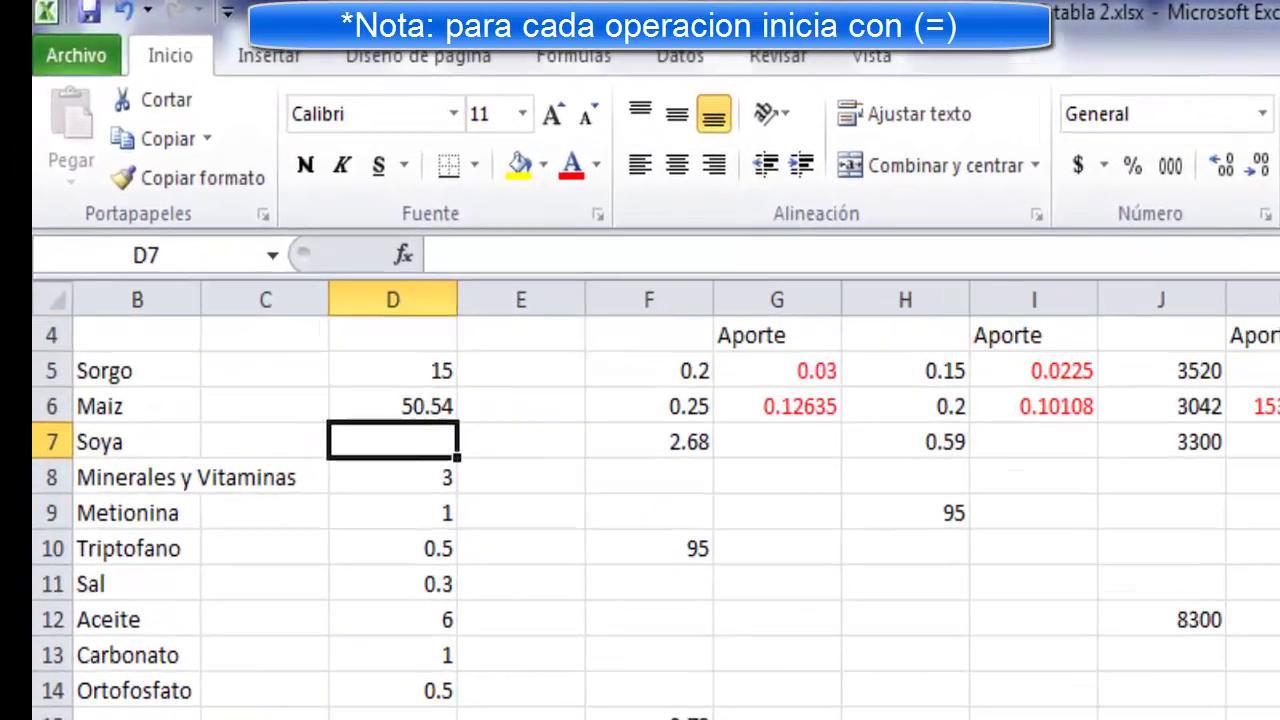
type("22.15")
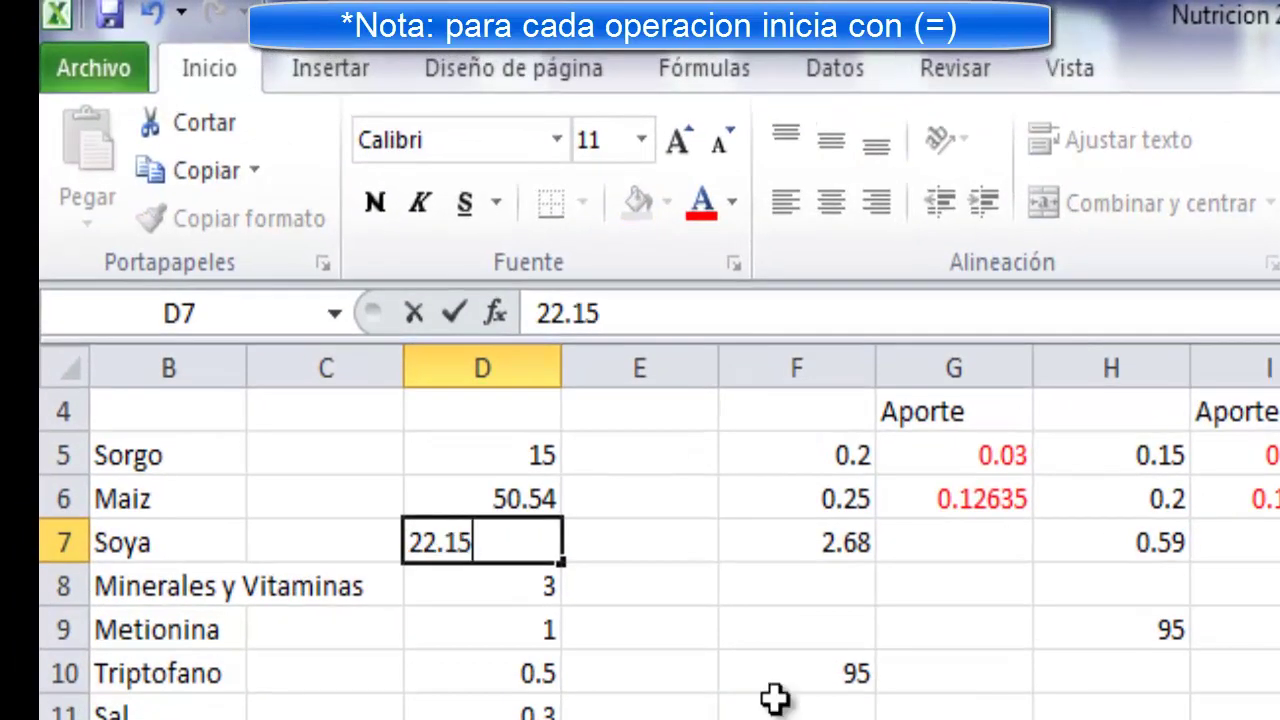
left_click(780, 708)
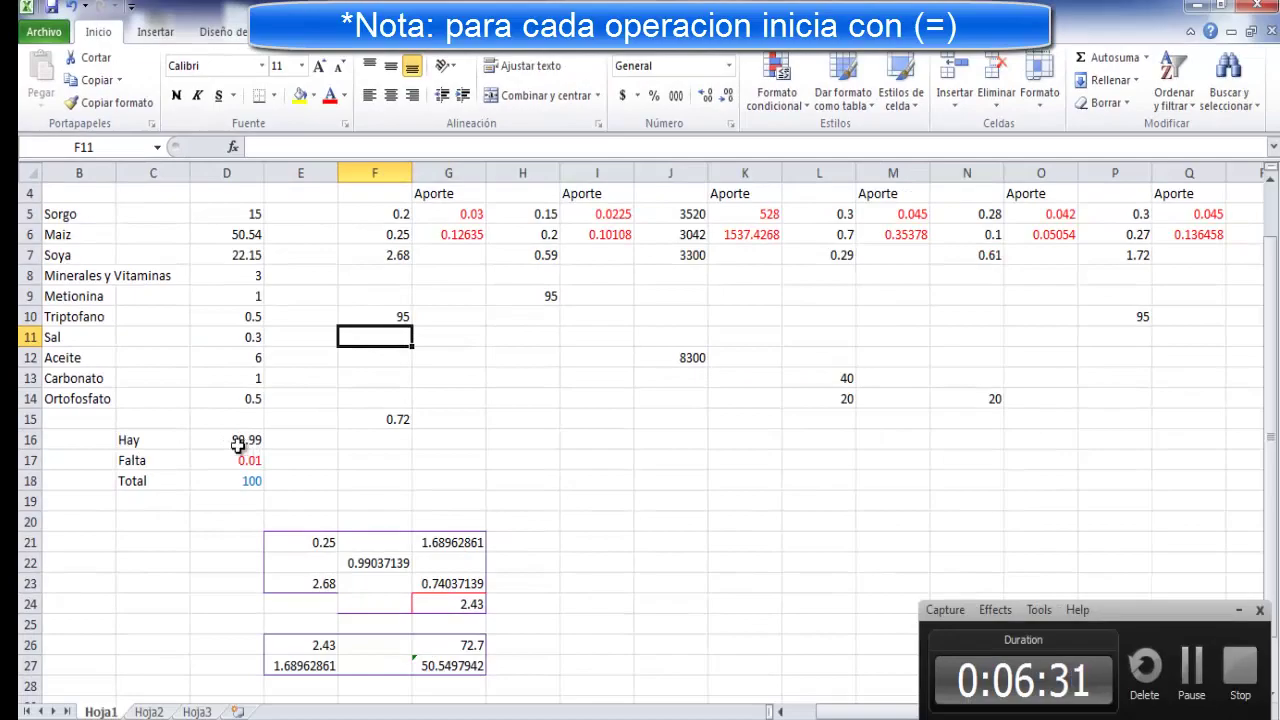
left_click(283, 475)
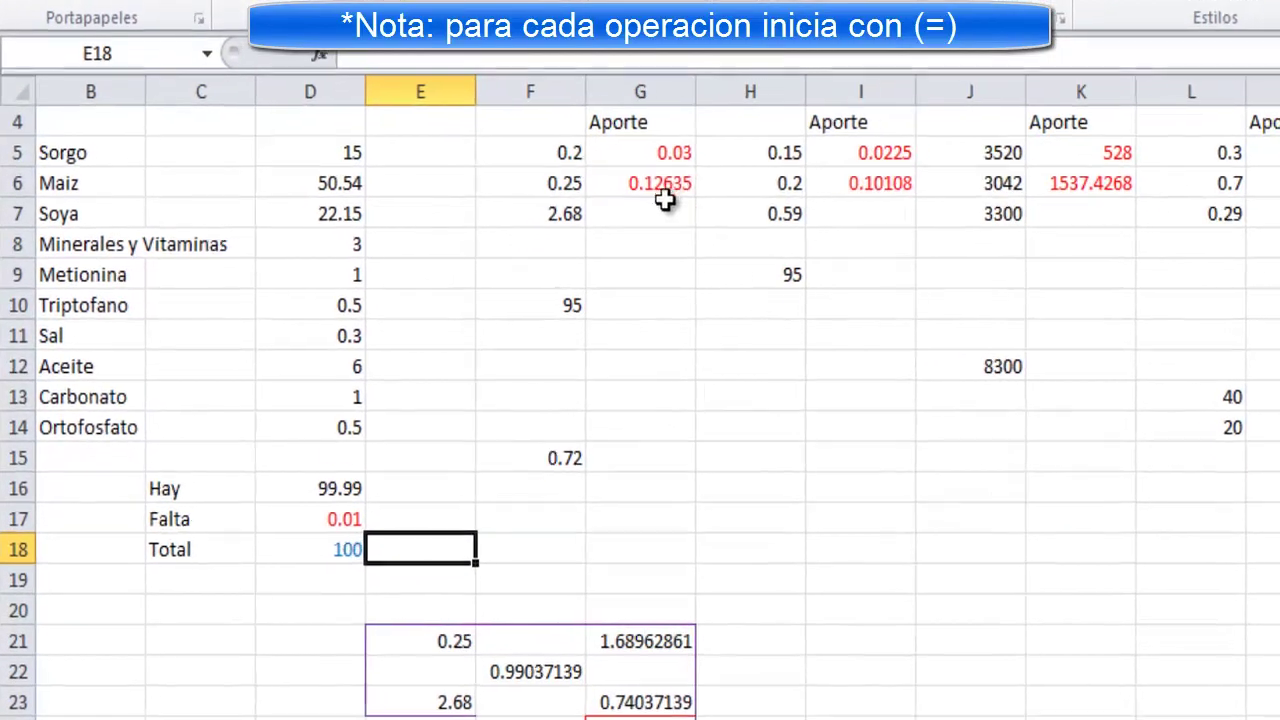
left_click(665, 202)
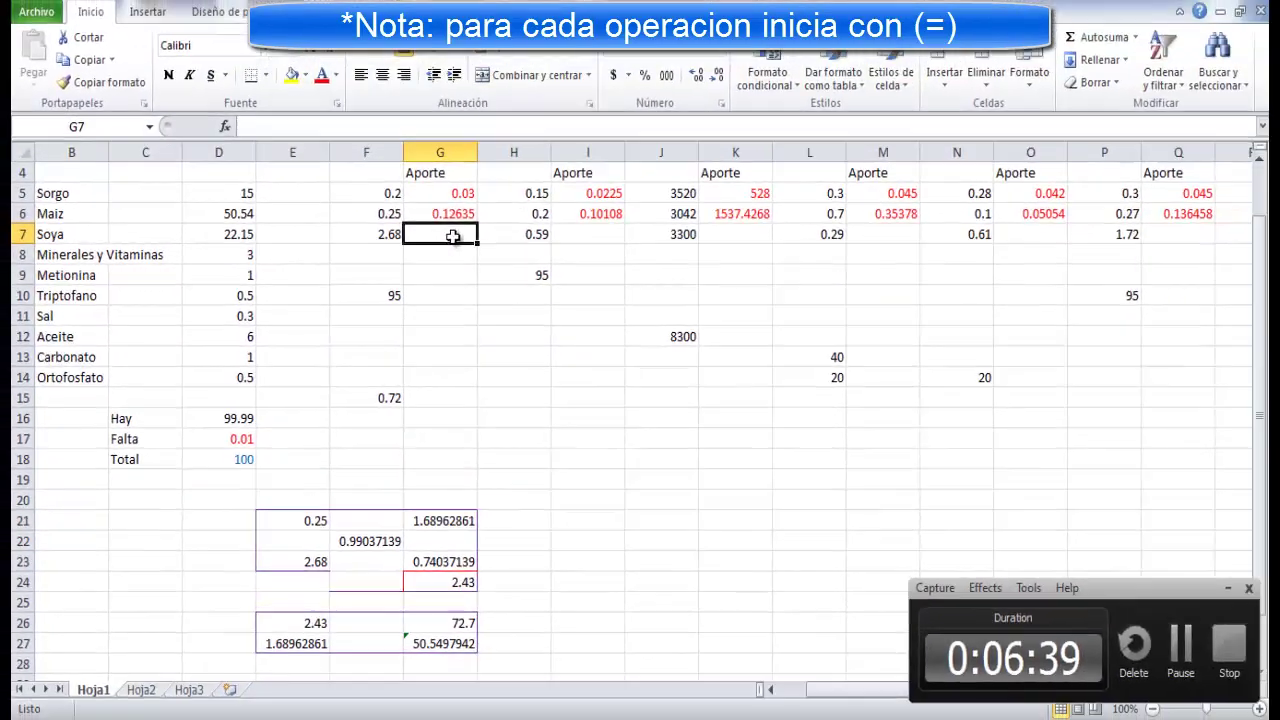
key("Up")
Enter =(F7*D7)/100 in G7 for soya's lysine contribution, 0.59362.
left_click(447, 241)
type("=")
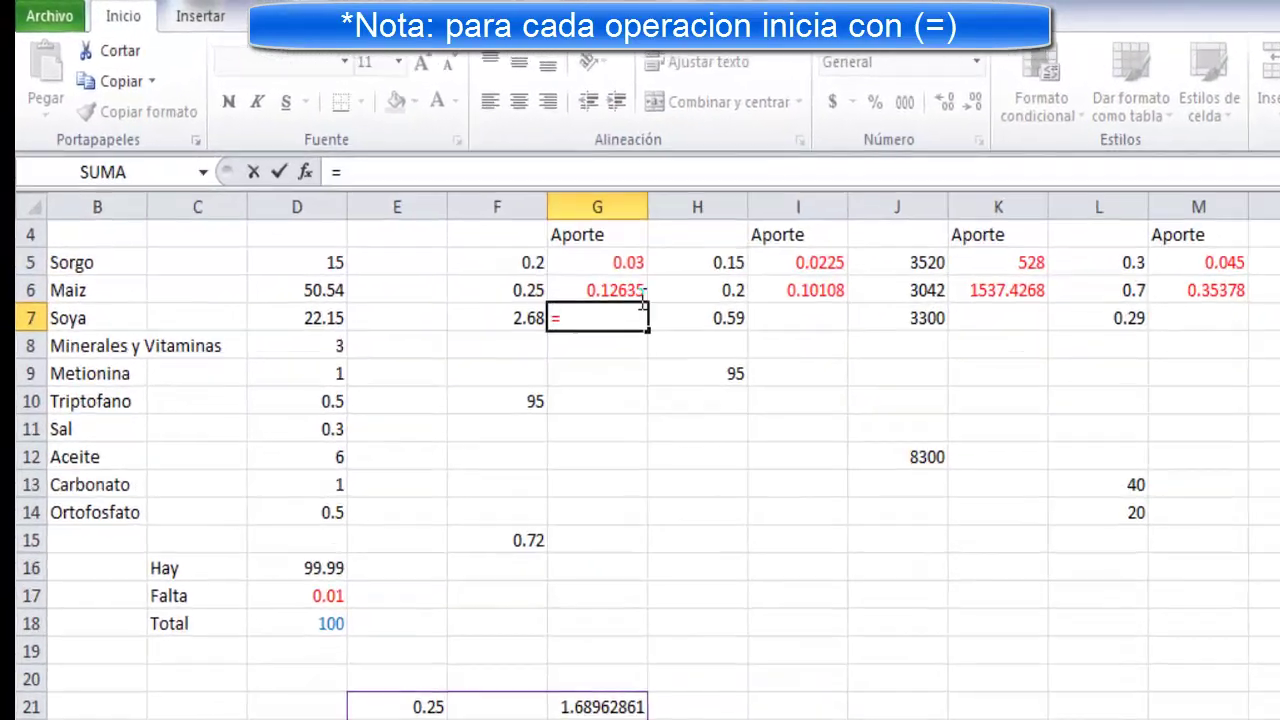
type("(")
left_click(700, 429)
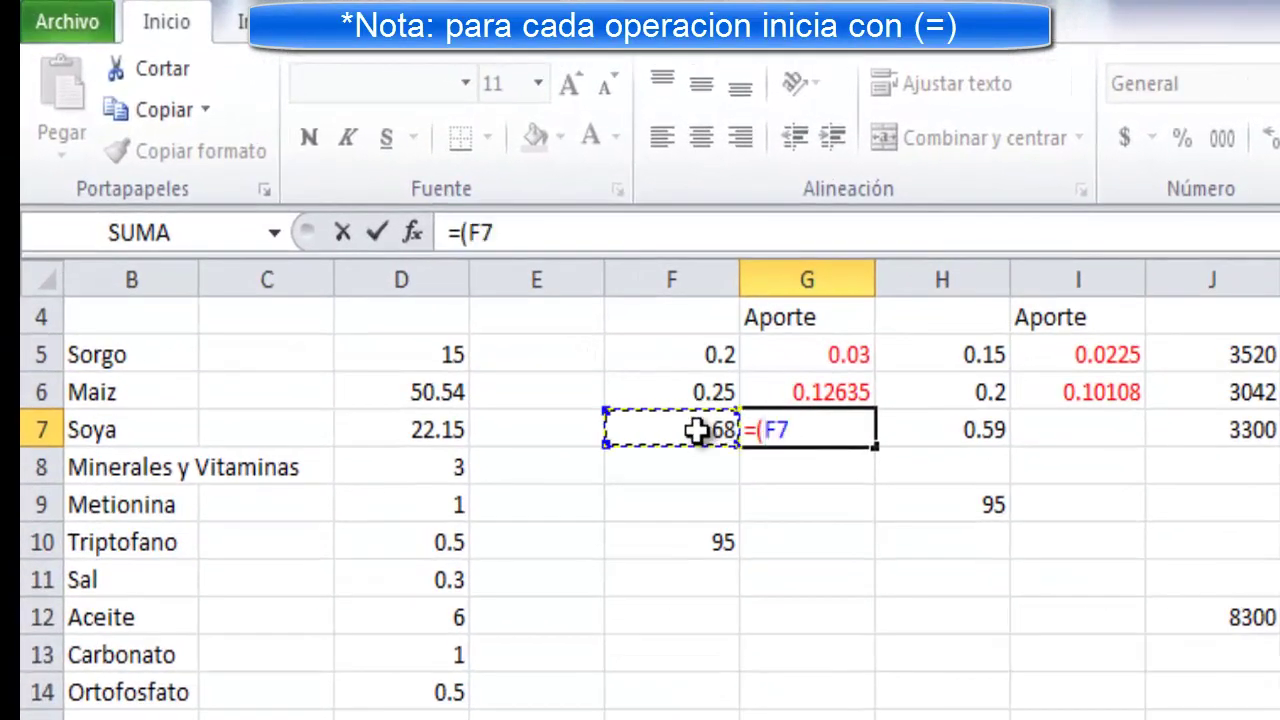
type("*")
left_click(458, 425)
type(")/1")
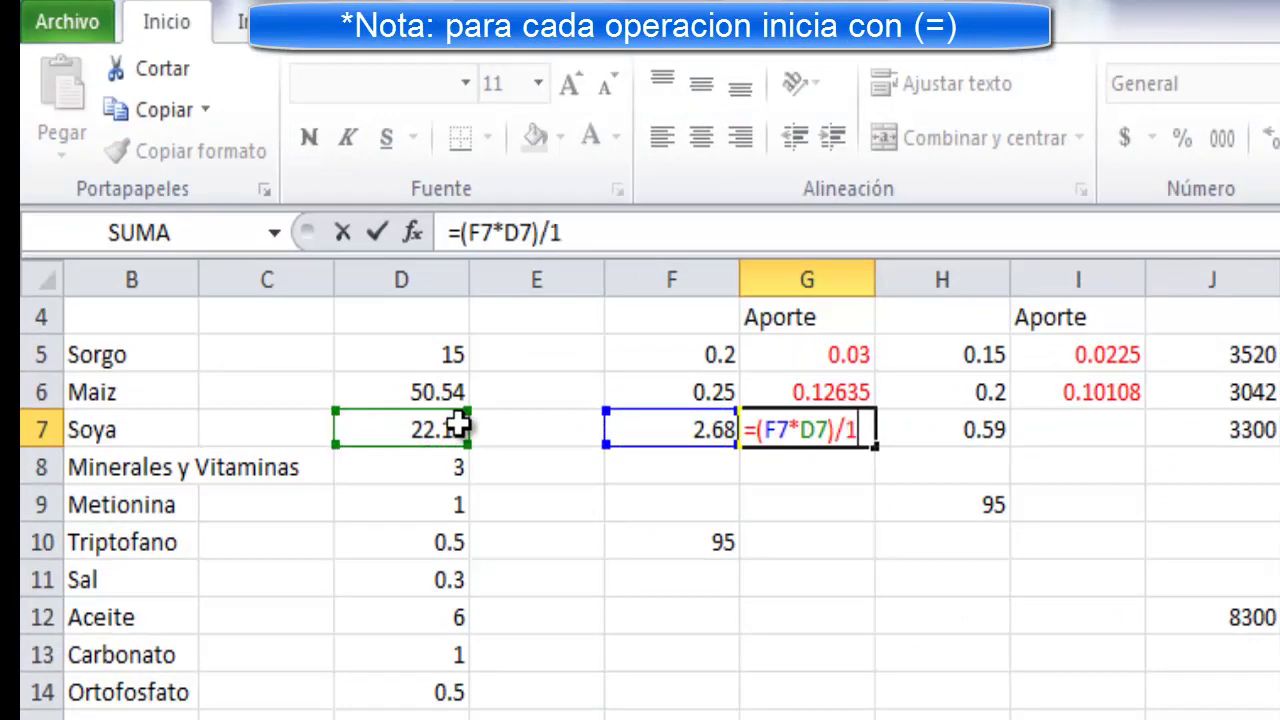
type("00")
key("Return")
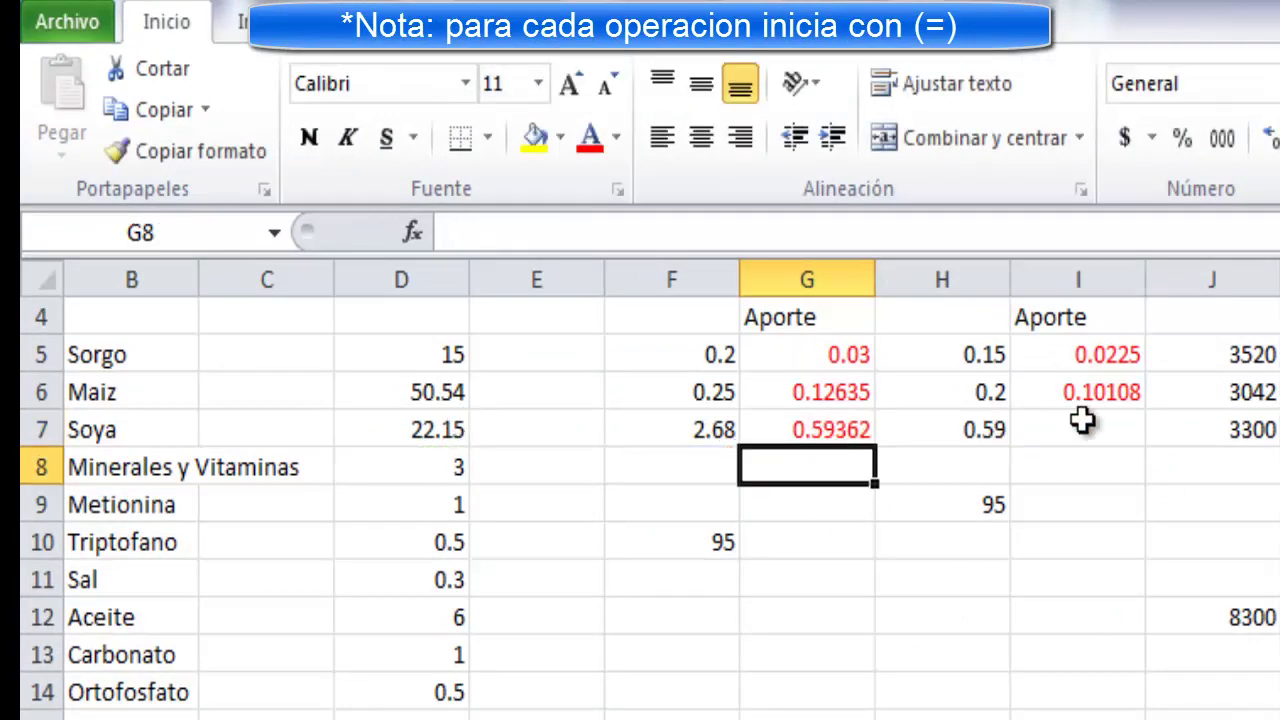
Enter =(H7*D7)/100 in I7 for soya's methionine contribution, 0.130685.
left_click(1086, 425)
type("=(")
left_click(950, 429)
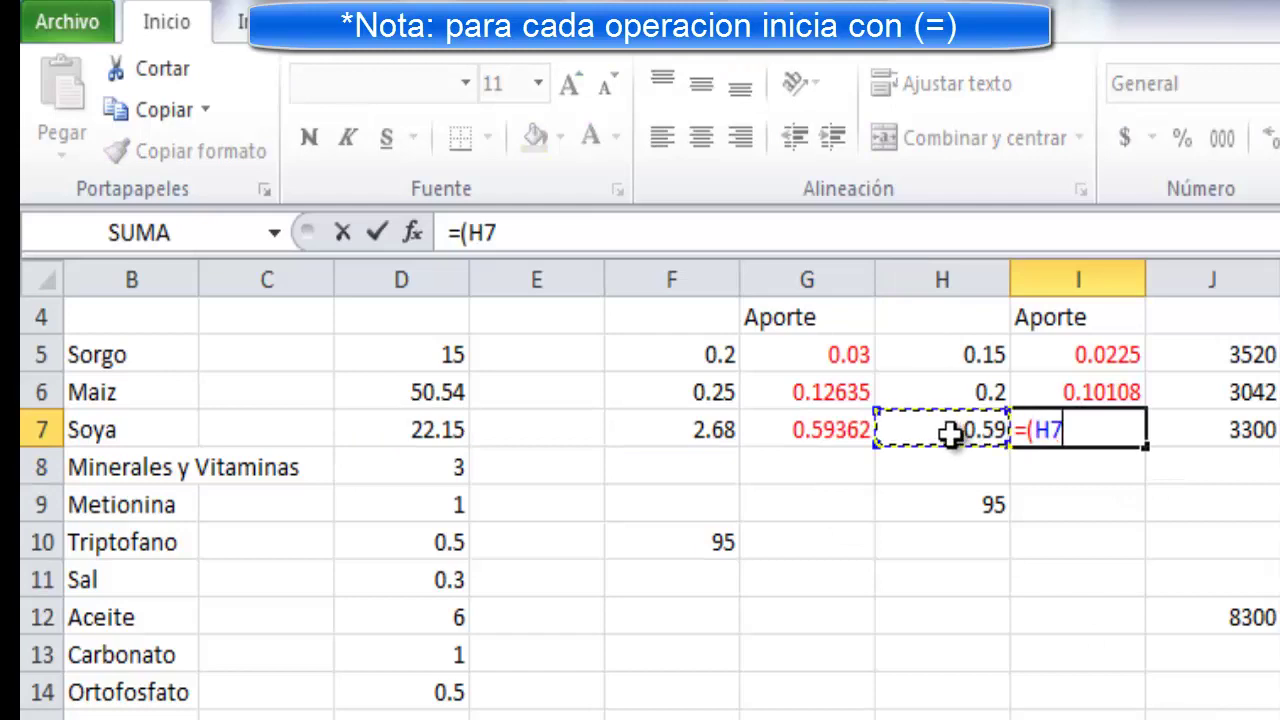
type("*")
left_click(390, 431)
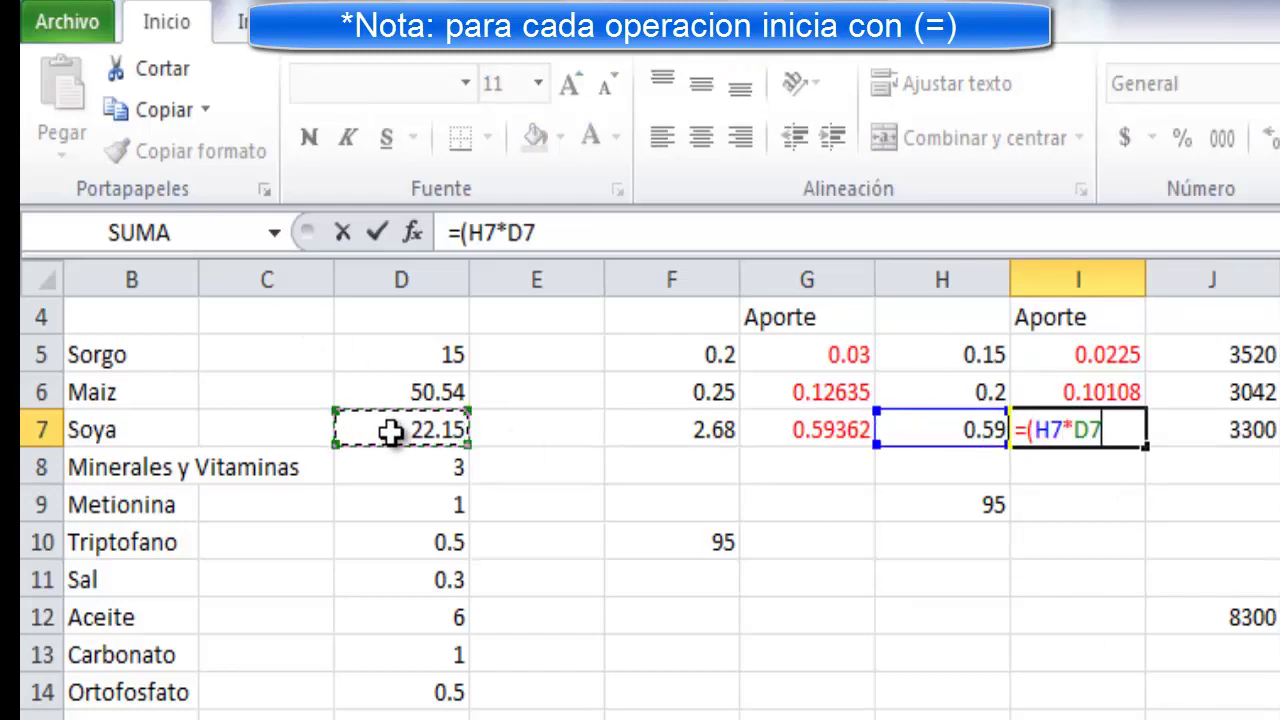
type(")/100")
key("Return")
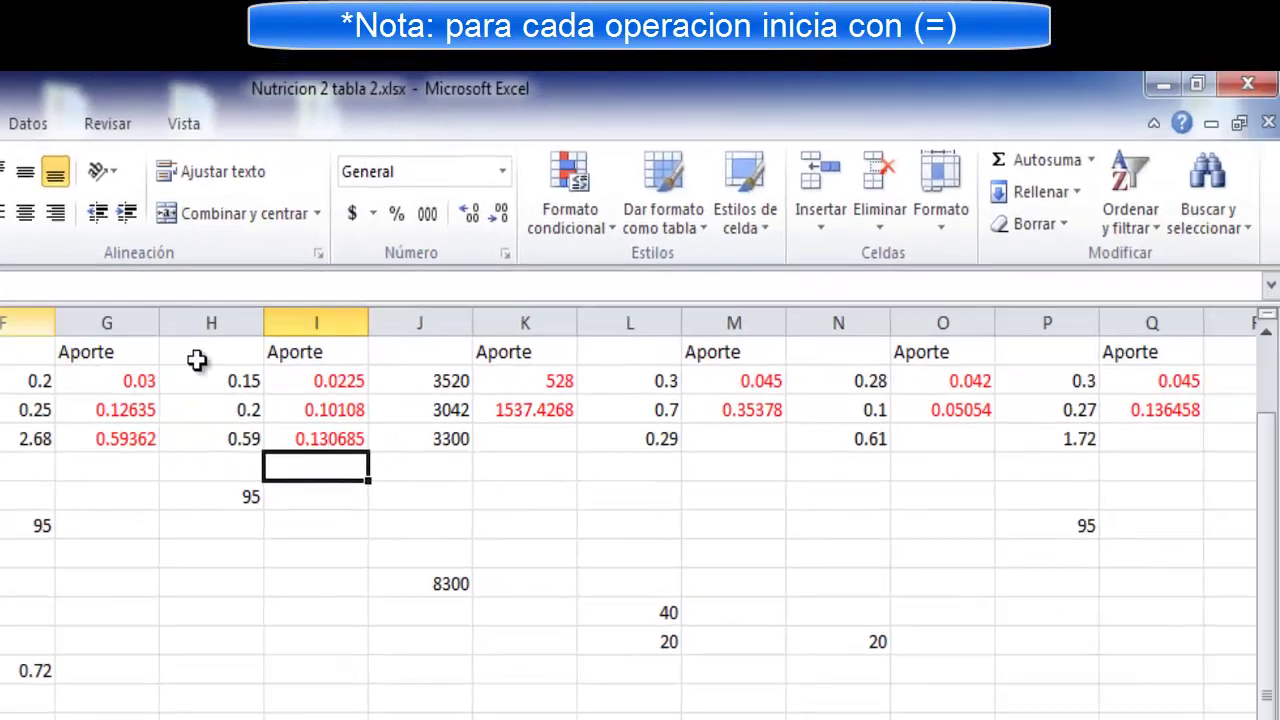
Start soya's energy contribution in K7 with =(J7*D7.
left_click(524, 437)
type("=(")
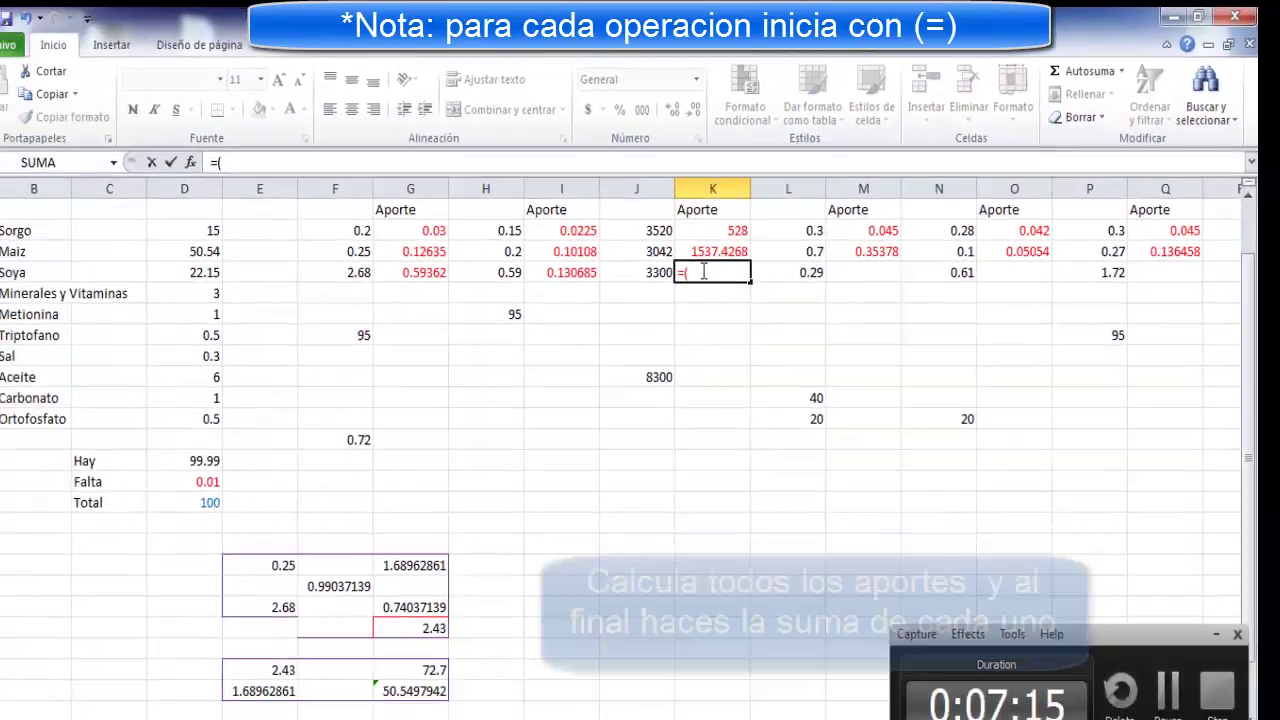
left_click(660, 254)
type("*")
left_click(232, 254)
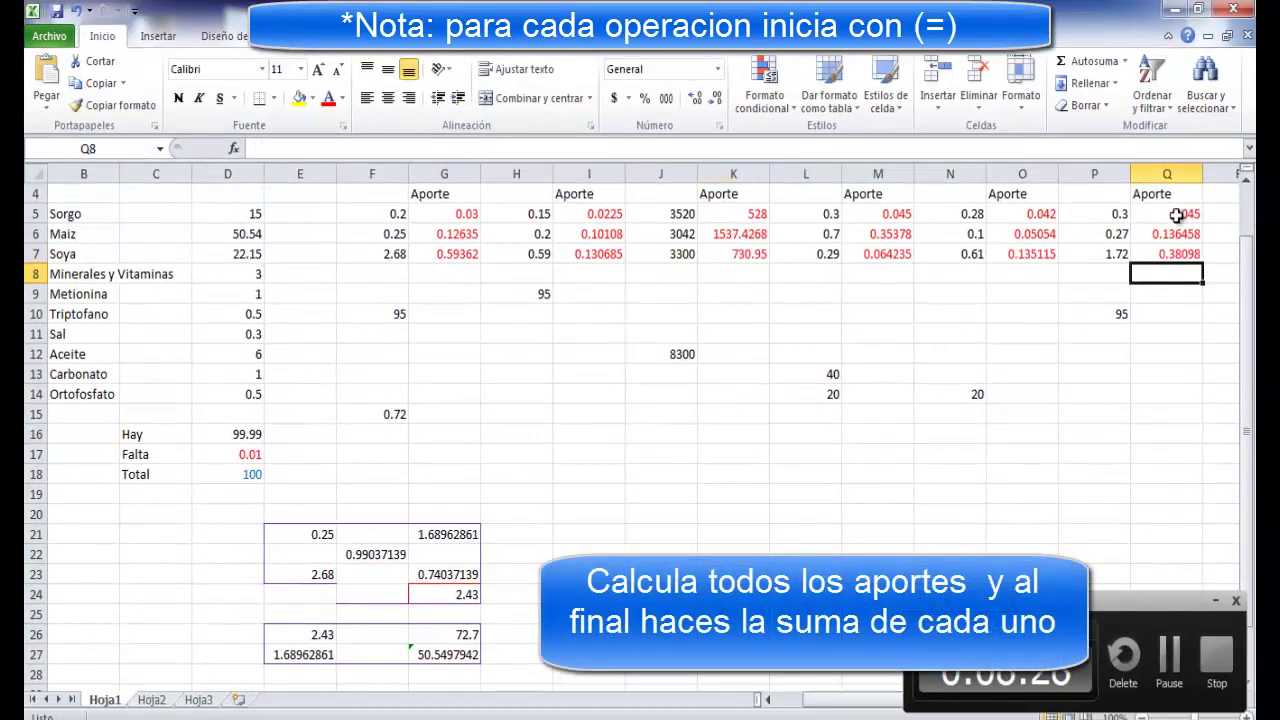
AutoSum the tryptophan, phosphorus, calcium, energy, methionine and lysine Aporte columns into row 15.
left_click_drag(1166, 214, 1166, 418)
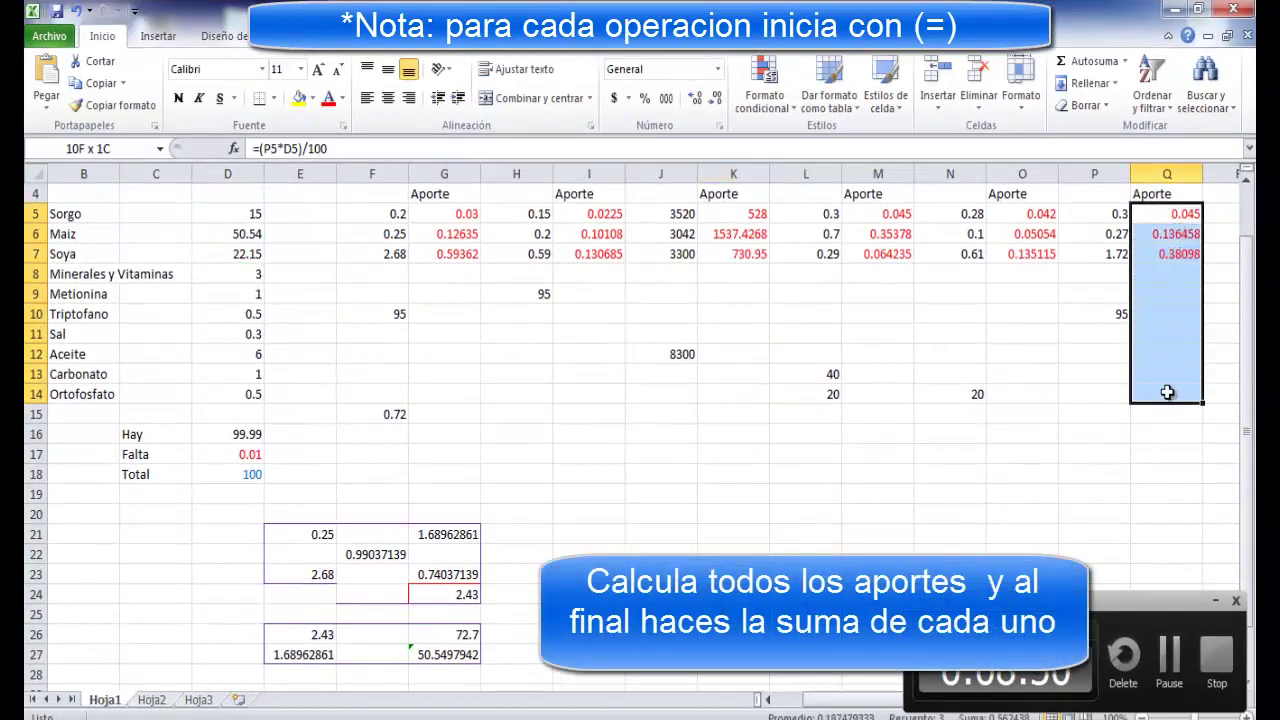
left_click(1090, 61)
mouse_move(1040, 216)
left_mouse_down()
mouse_move(1033, 473)
mouse_move(1039, 416)
left_mouse_up()
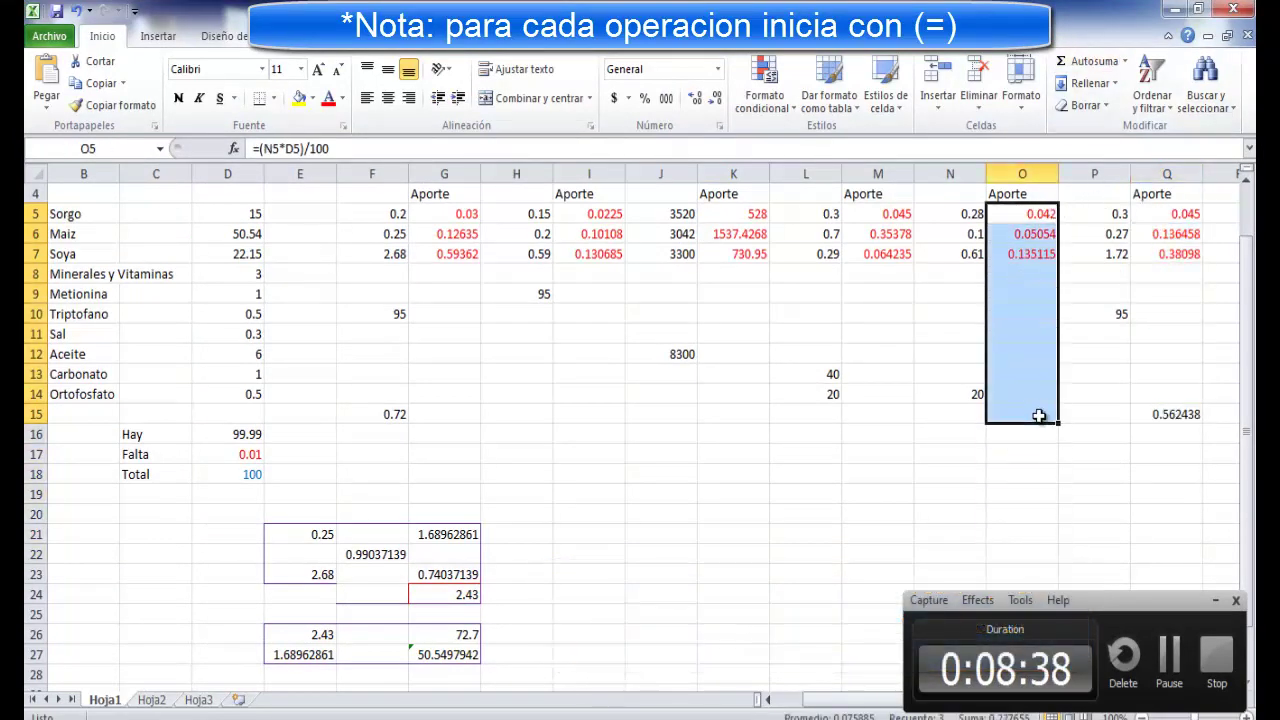
left_click(1060, 61)
left_click_drag(886, 215, 882, 412)
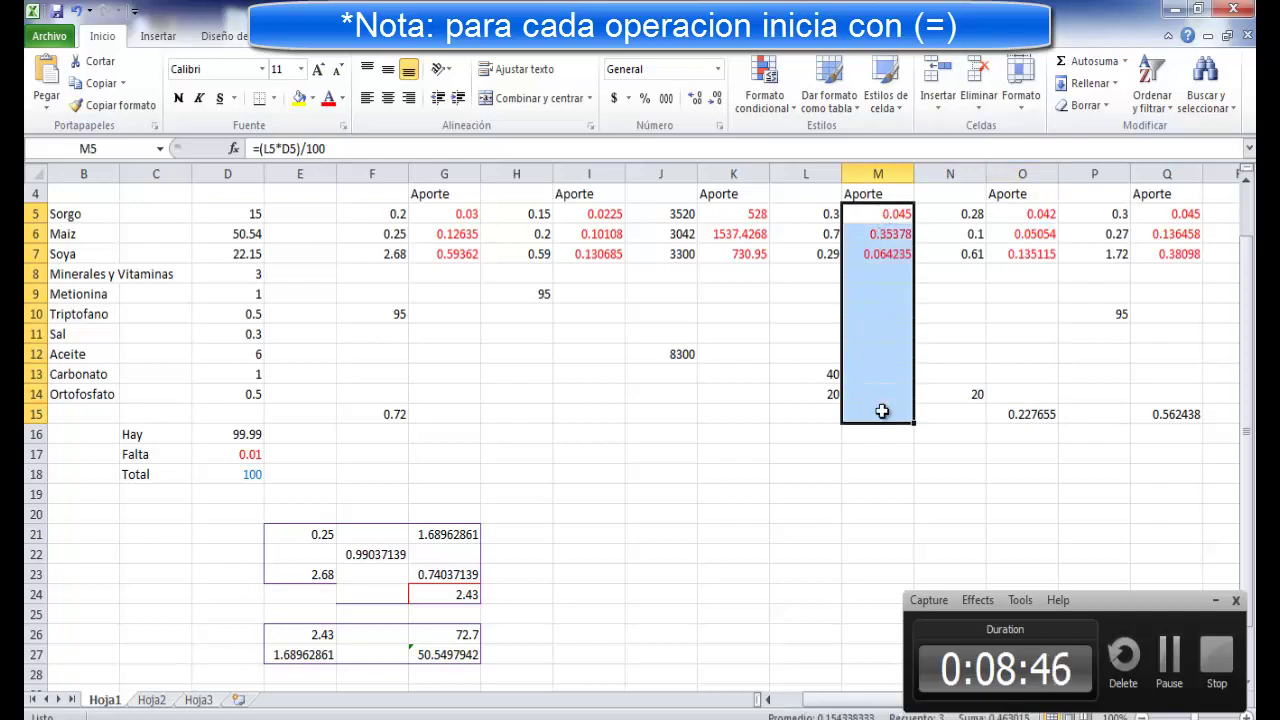
left_click(1060, 61)
left_click_drag(751, 210, 737, 409)
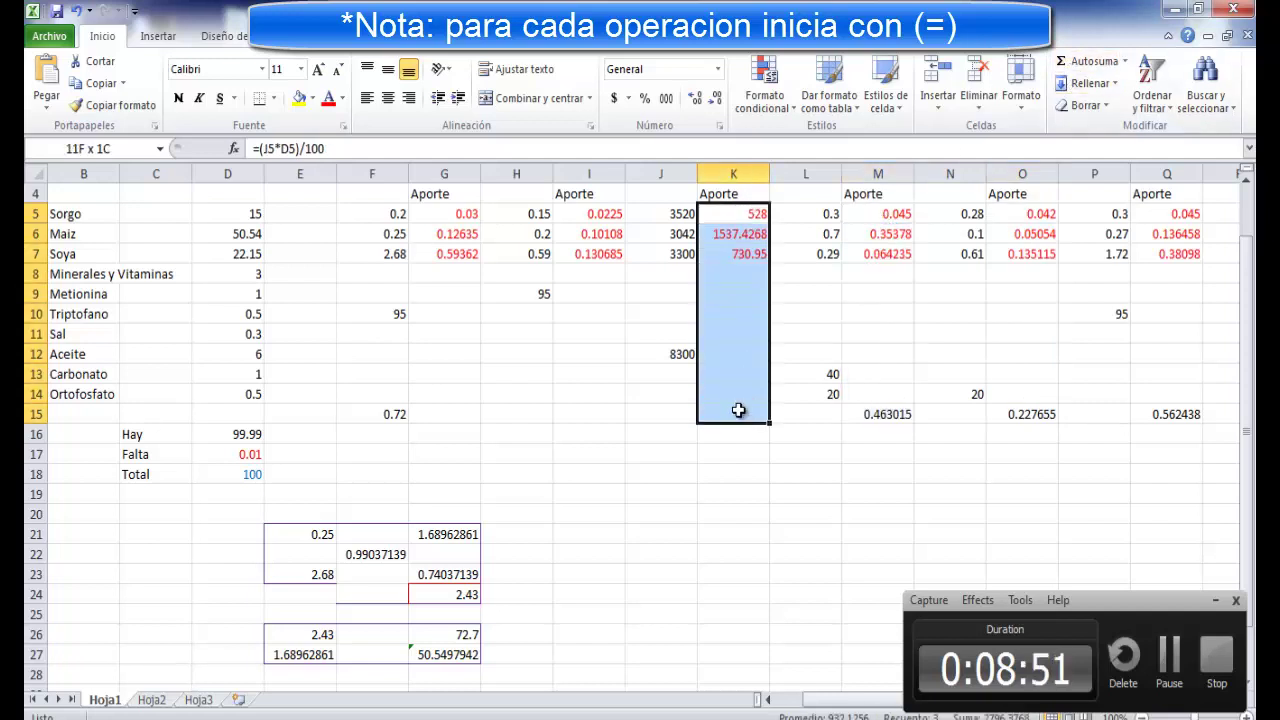
left_click(1060, 61)
left_click_drag(571, 220, 571, 411)
left_click(1065, 61)
left_click_drag(444, 214, 452, 414)
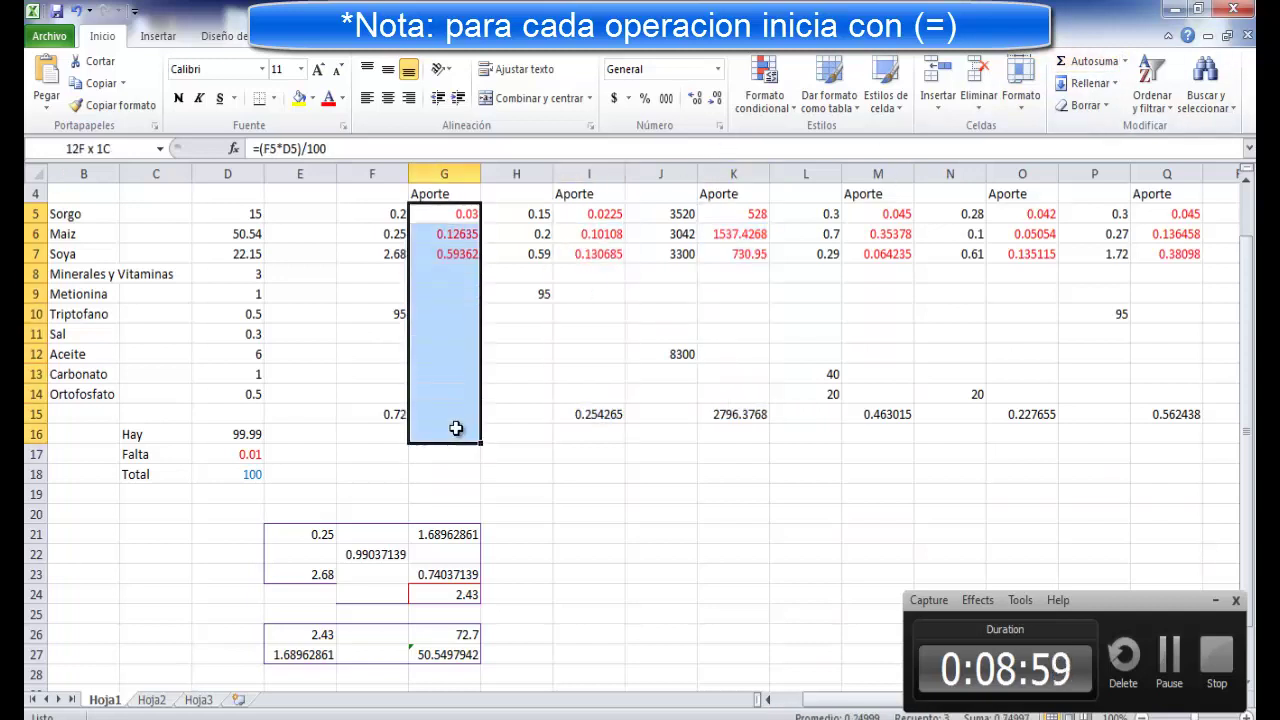
left_click(1065, 61)
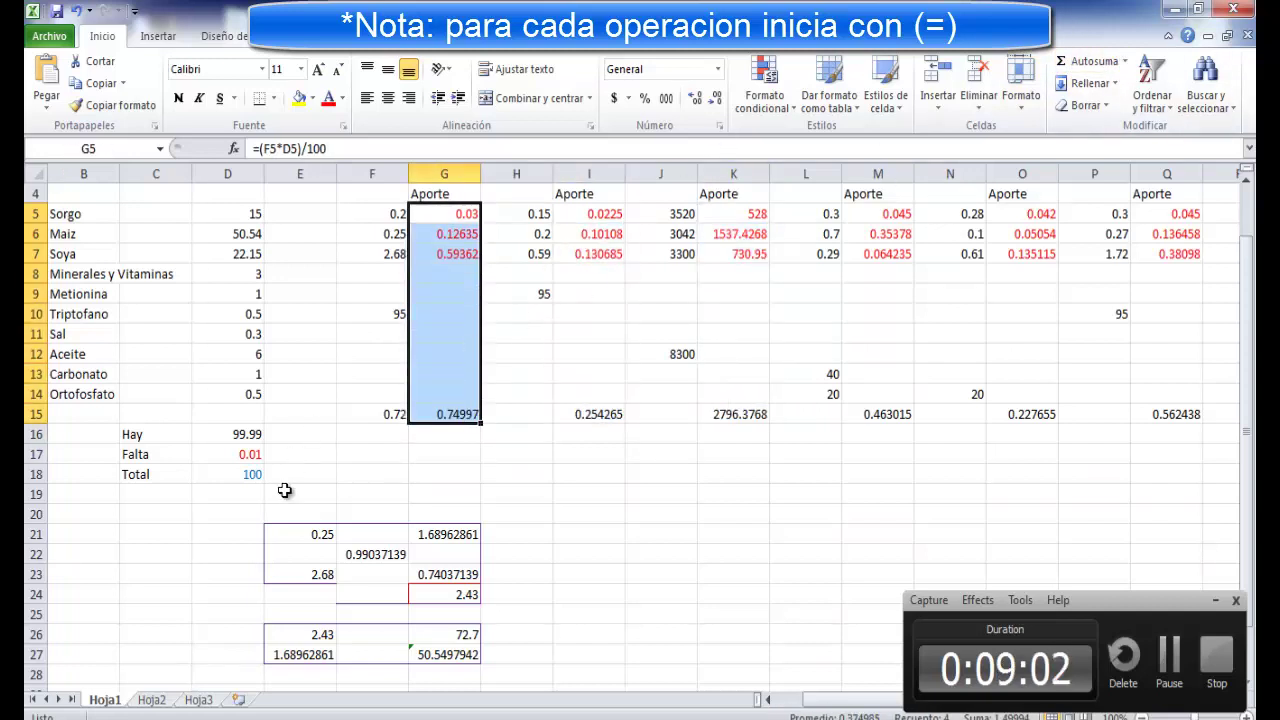
Move the 0.72 lysine gap from F15 down to F16.
left_click(391, 414)
left_click_drag(395, 422, 395, 442)
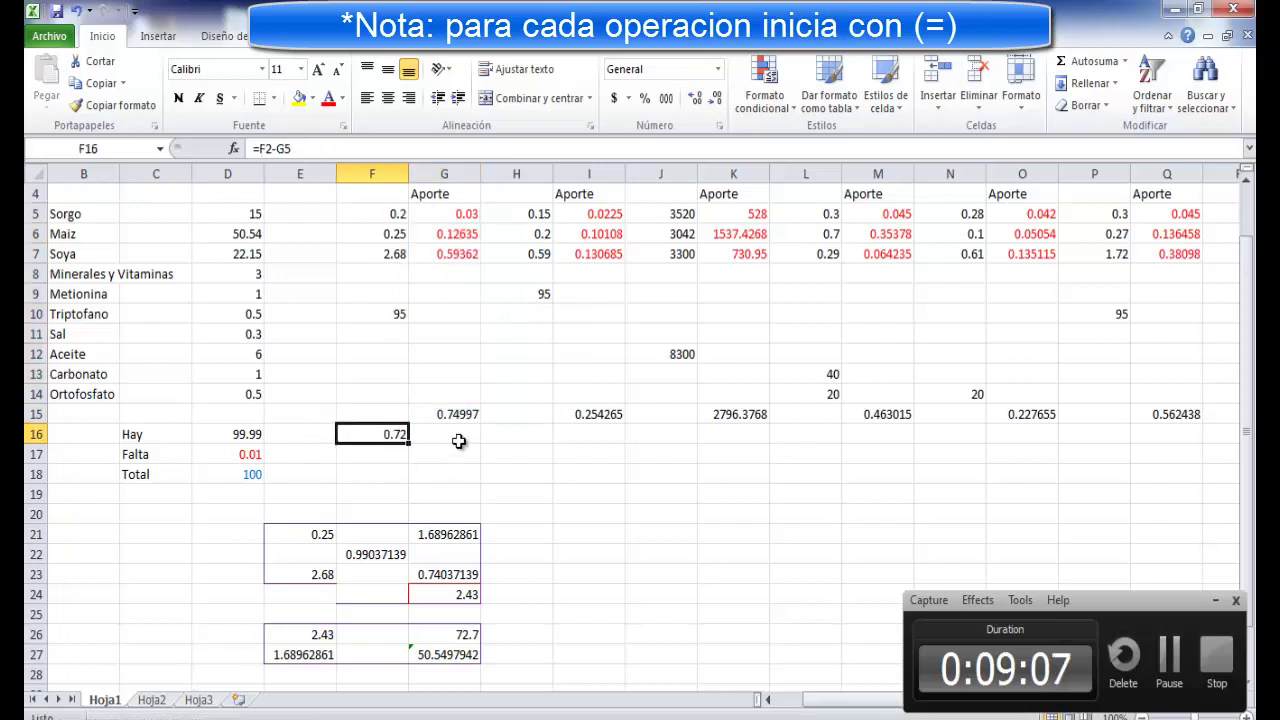
left_click_drag(455, 415, 1157, 409)
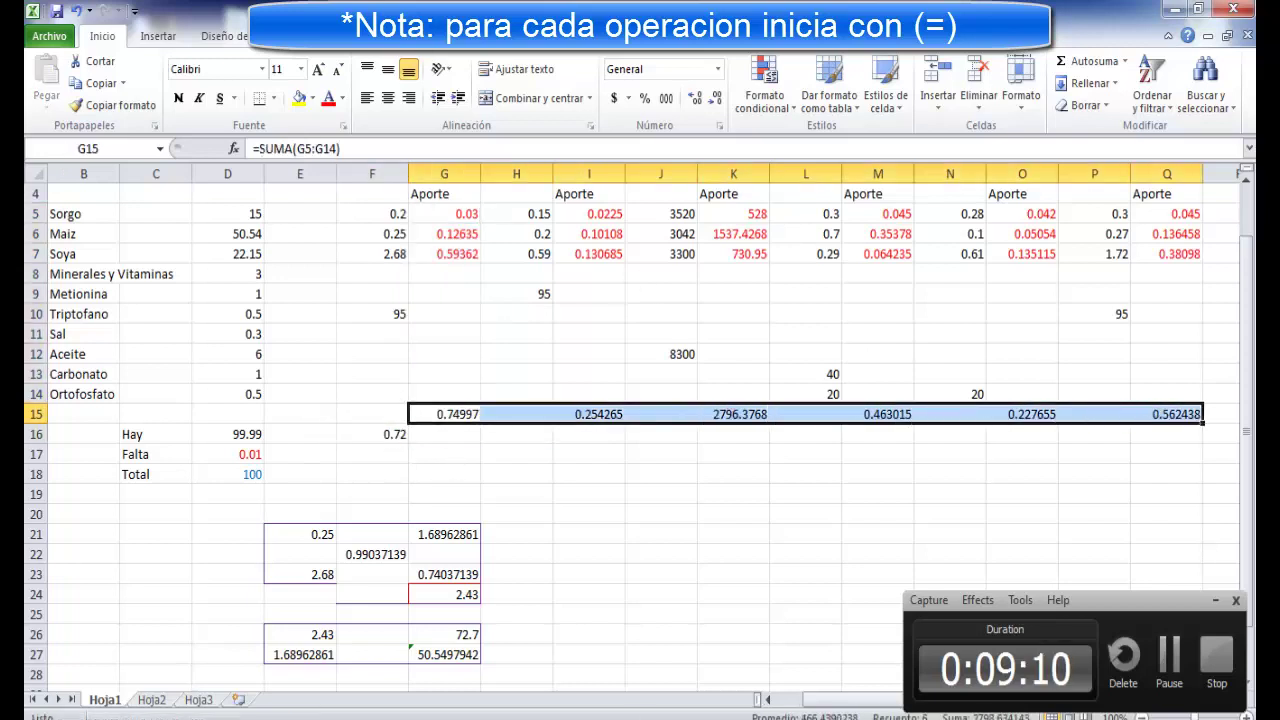
Give the G15:Q15 Aporte totals a blue font colour.
left_click(342, 98)
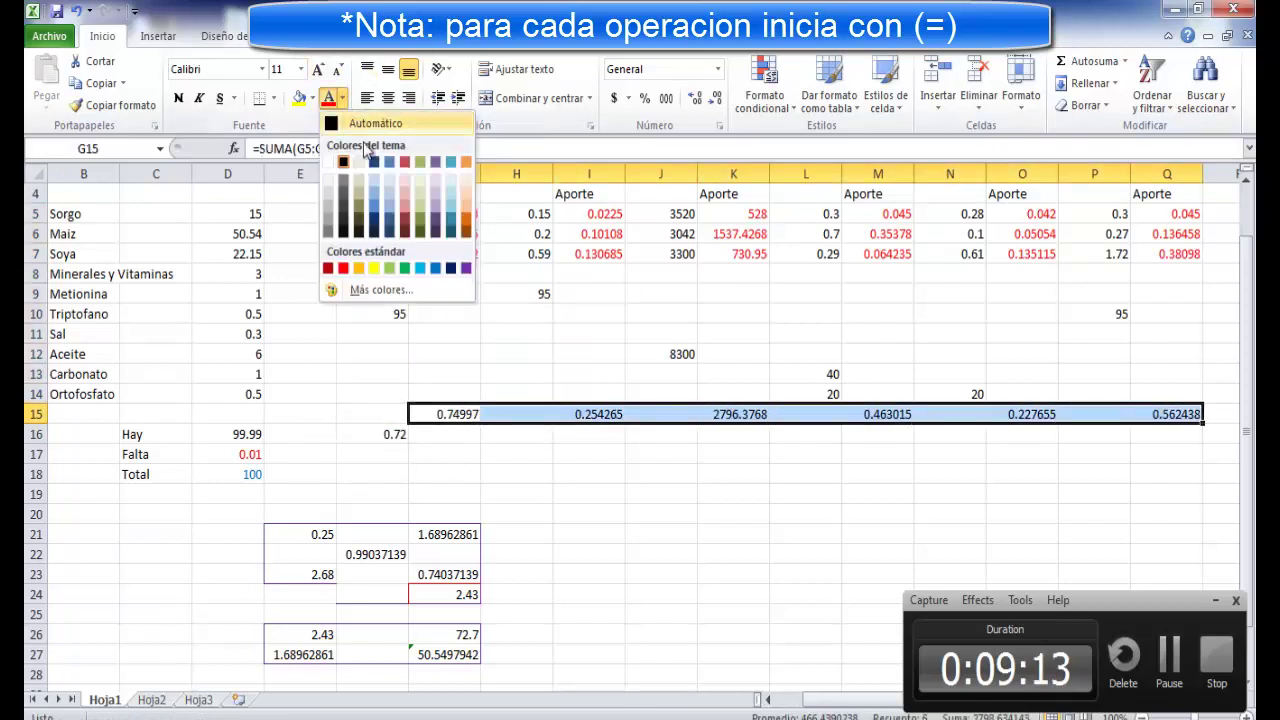
left_click(437, 270)
left_click(516, 453)
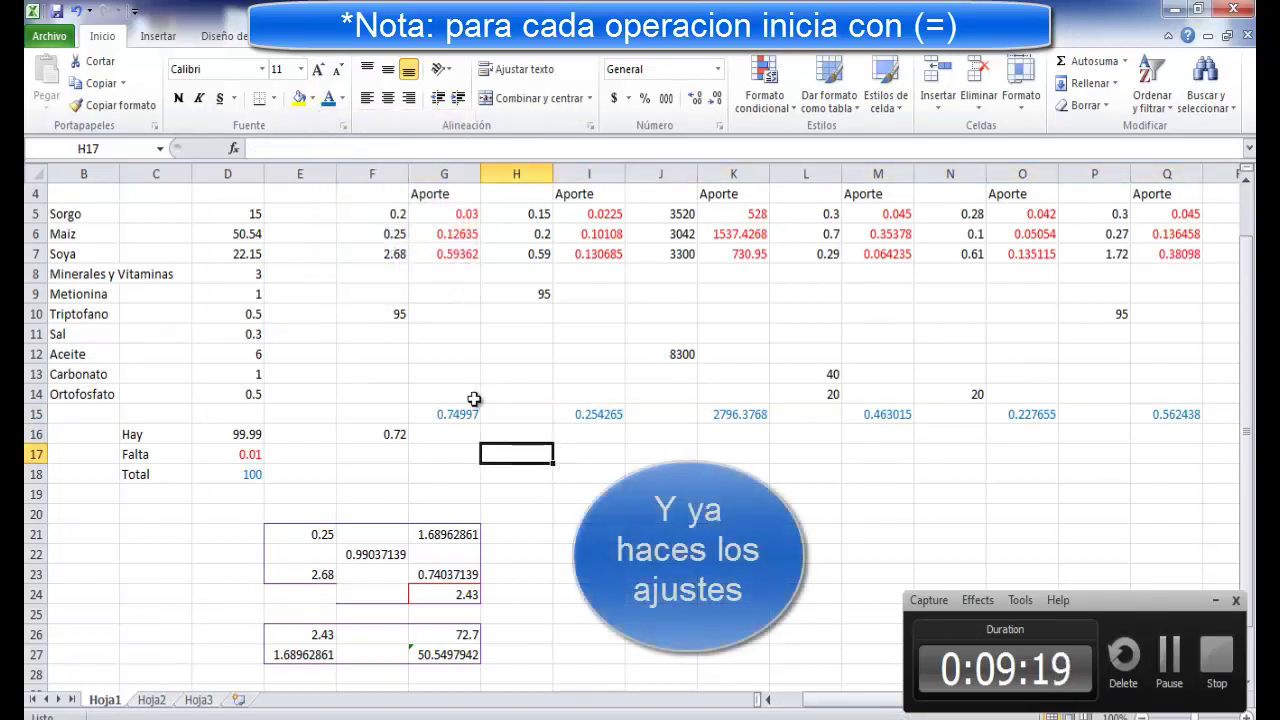
left_click_drag(1247, 262, 1247, 226)
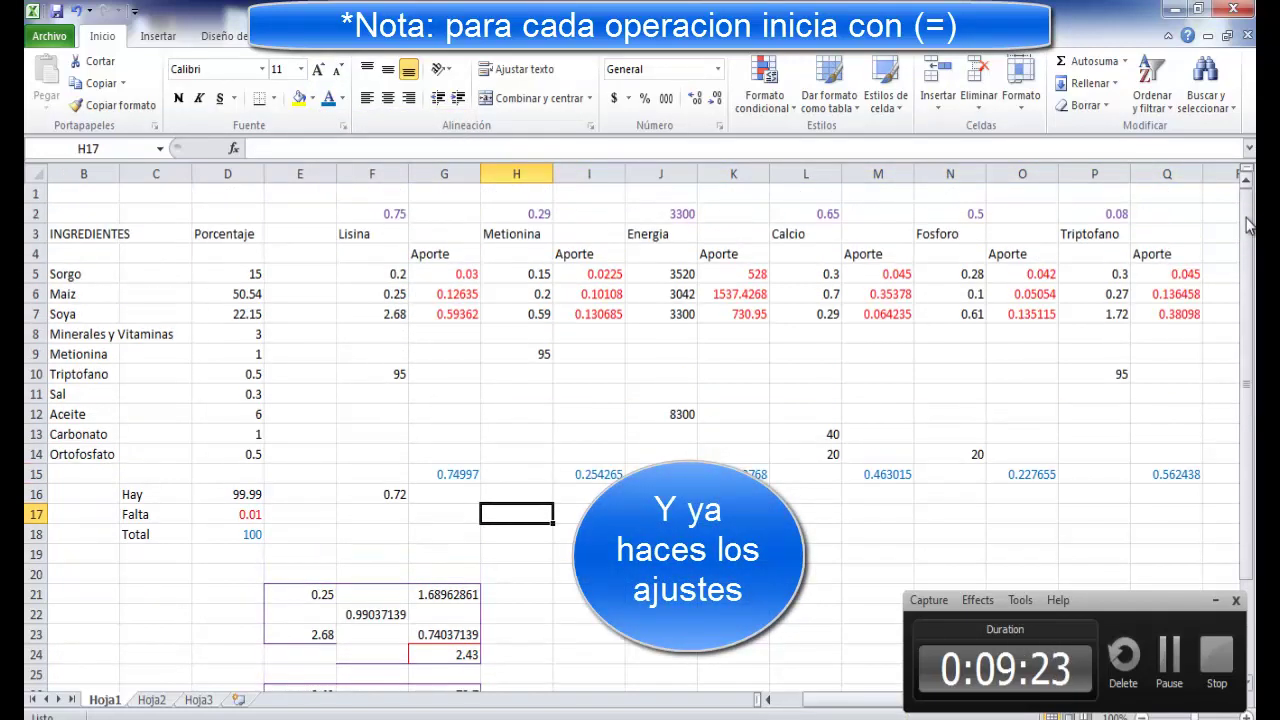
scroll(586, 490, "down", 1)
left_click(1247, 180)
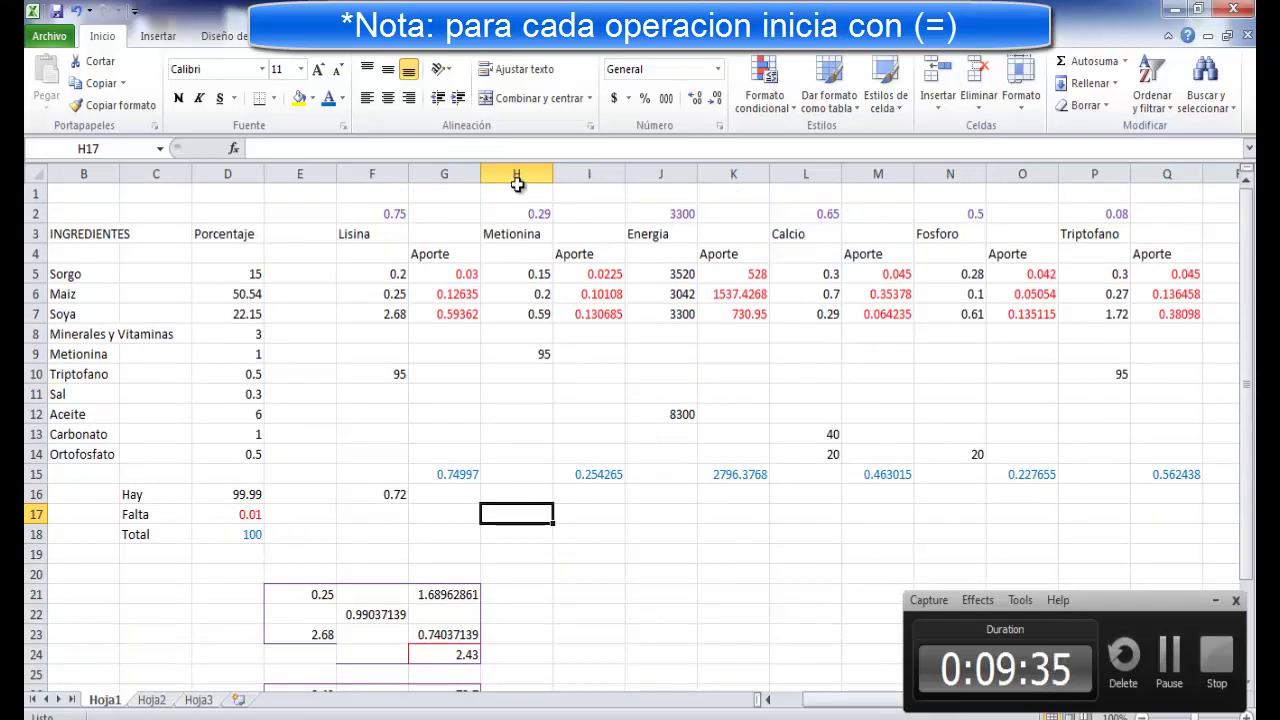
left_click(726, 410)
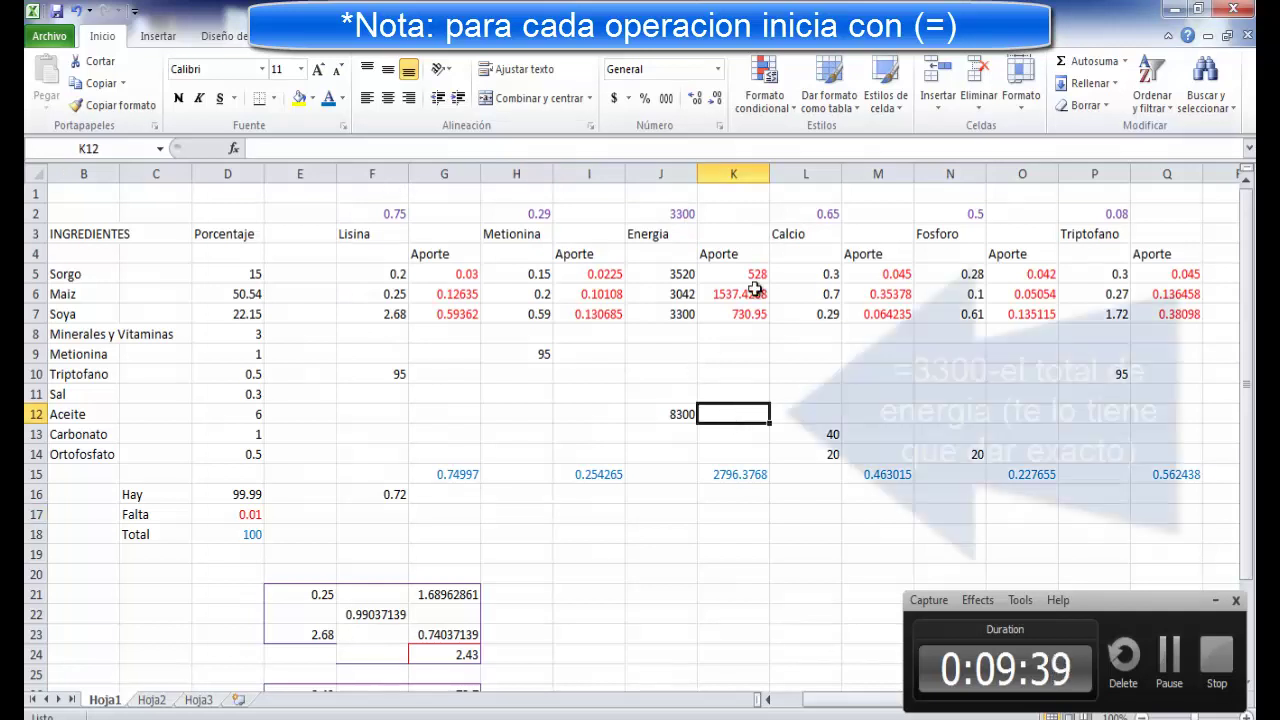
Try =J2-K15 in K12, dismiss the circular-reference warning, and undo it.
type("=")
left_click(678, 215)
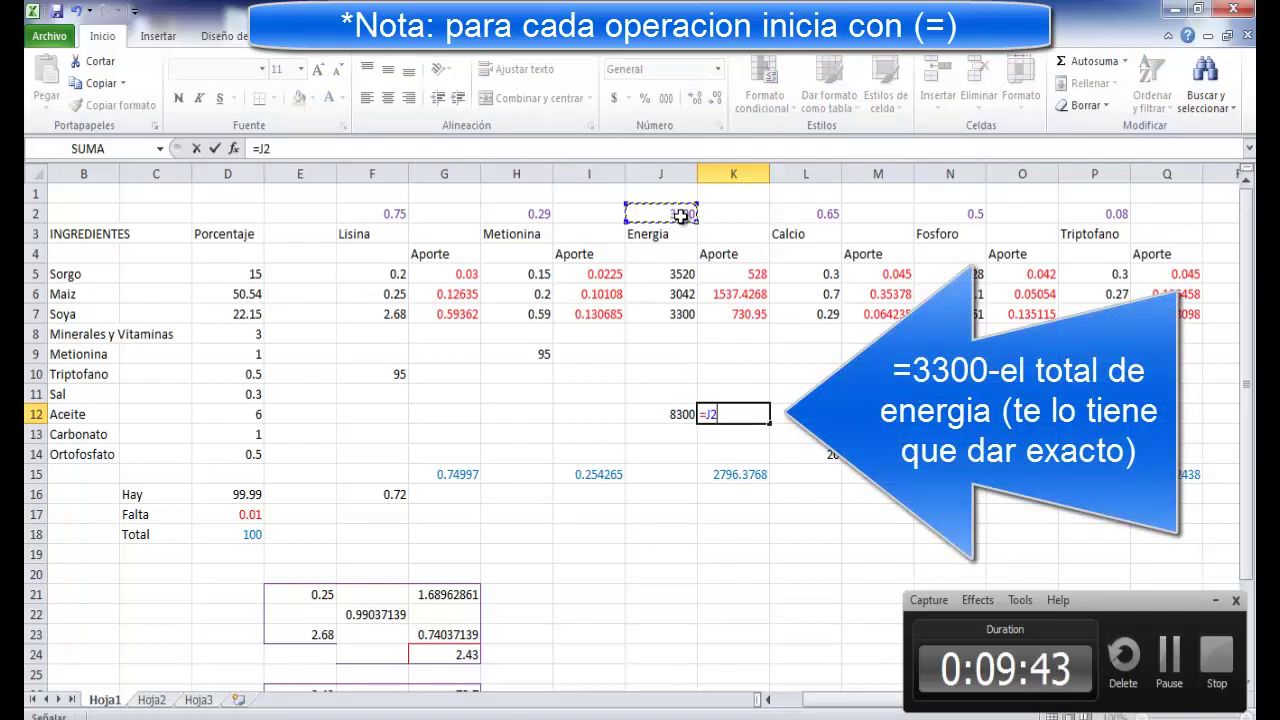
type("-")
left_click(733, 479)
key("Return")
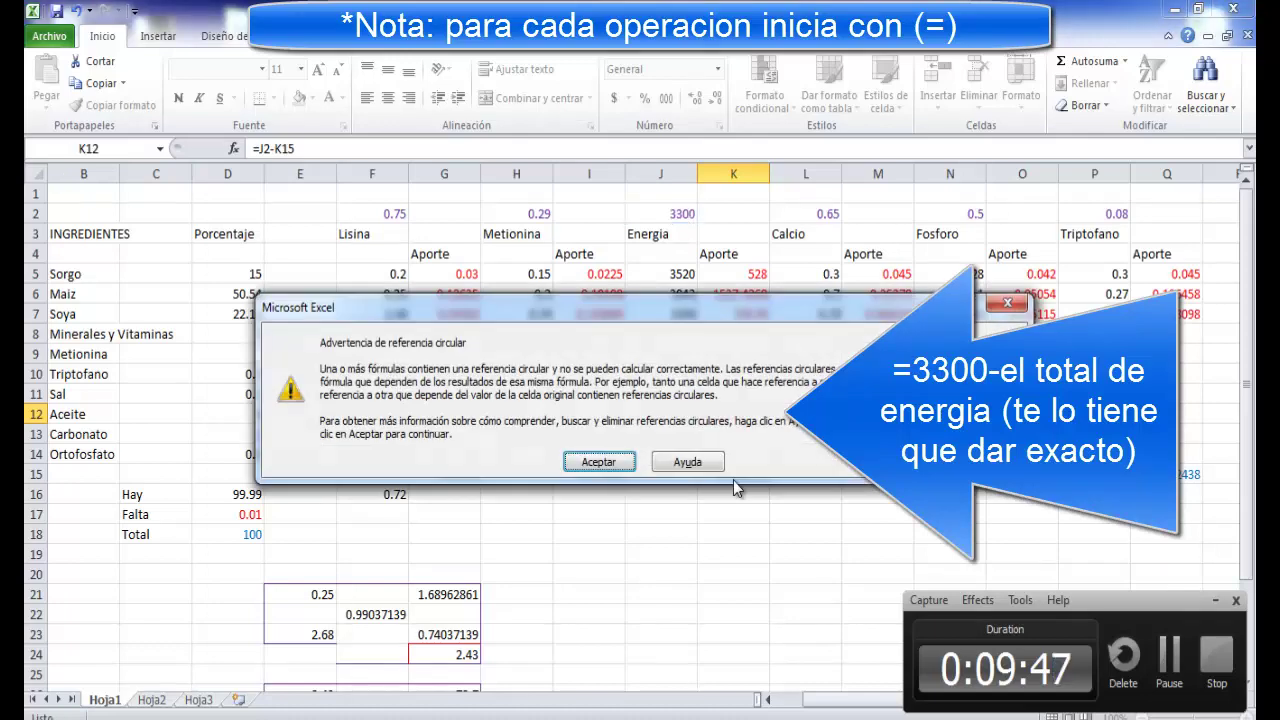
left_click(617, 461)
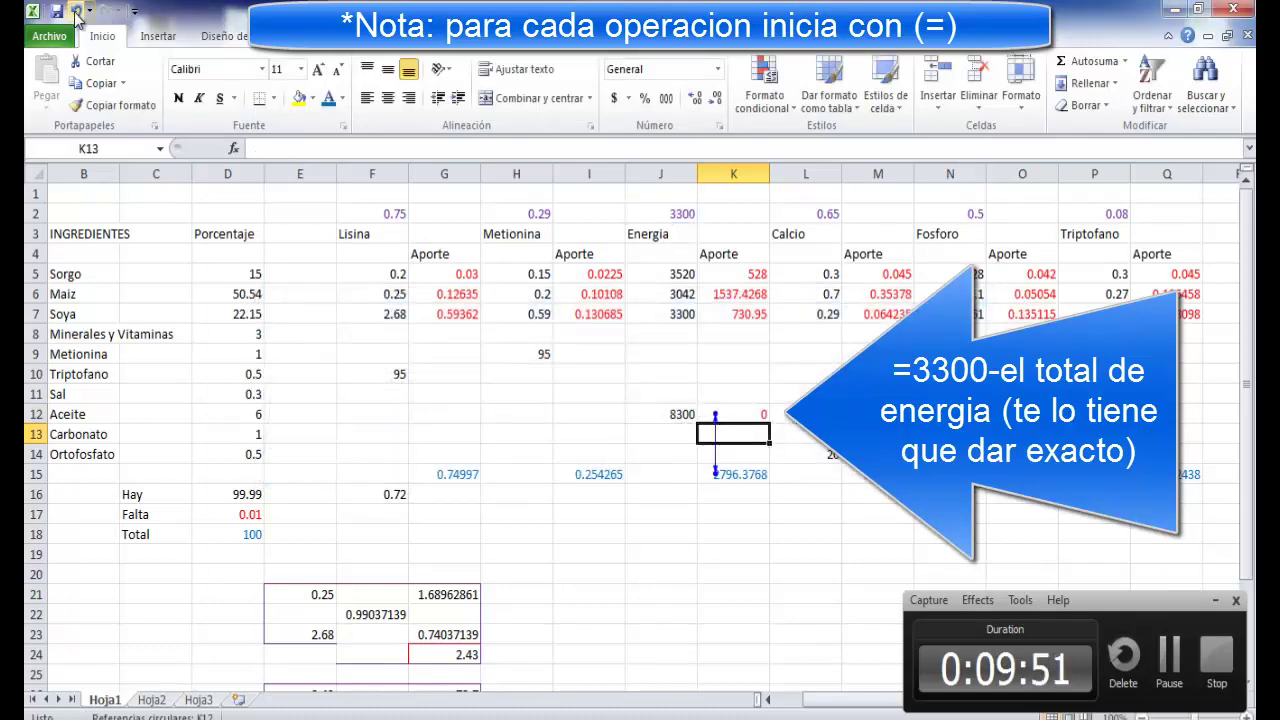
key("ctrl+z")
Enter =3300-2796.3768 in K12 so Aceite adds 503.6232 and energy totals 3300.
type("=")
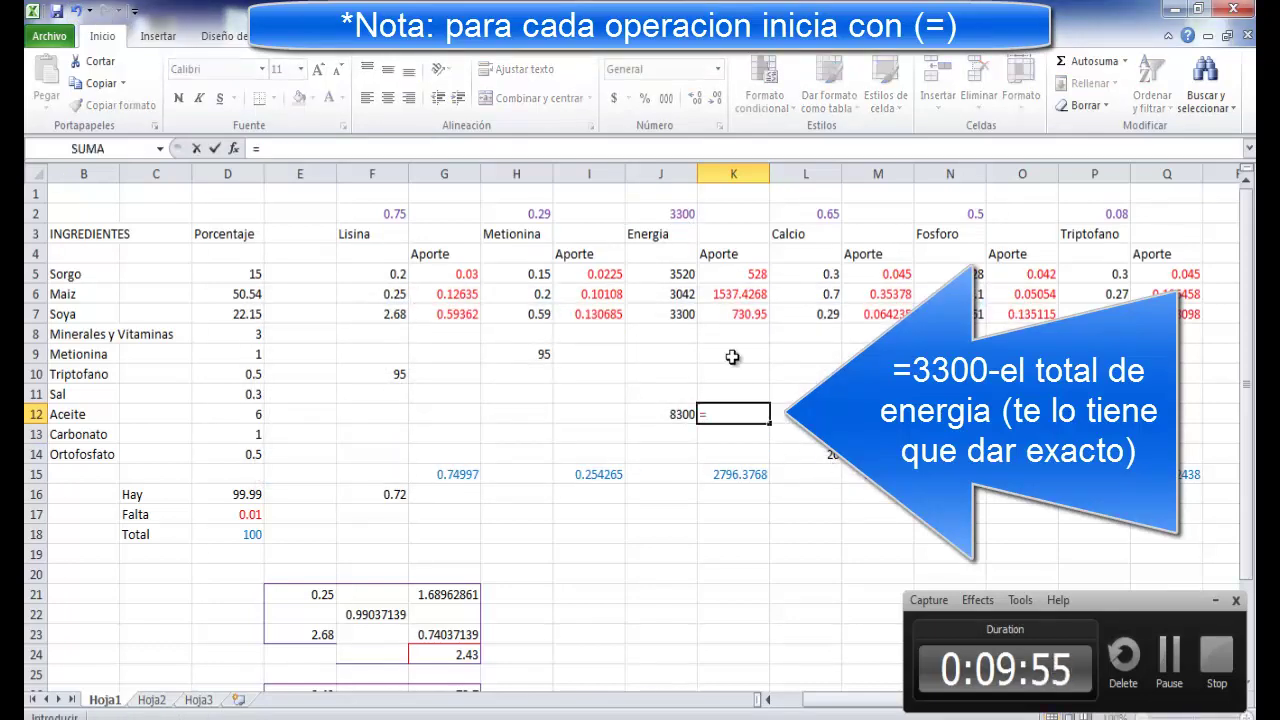
type("3300-")
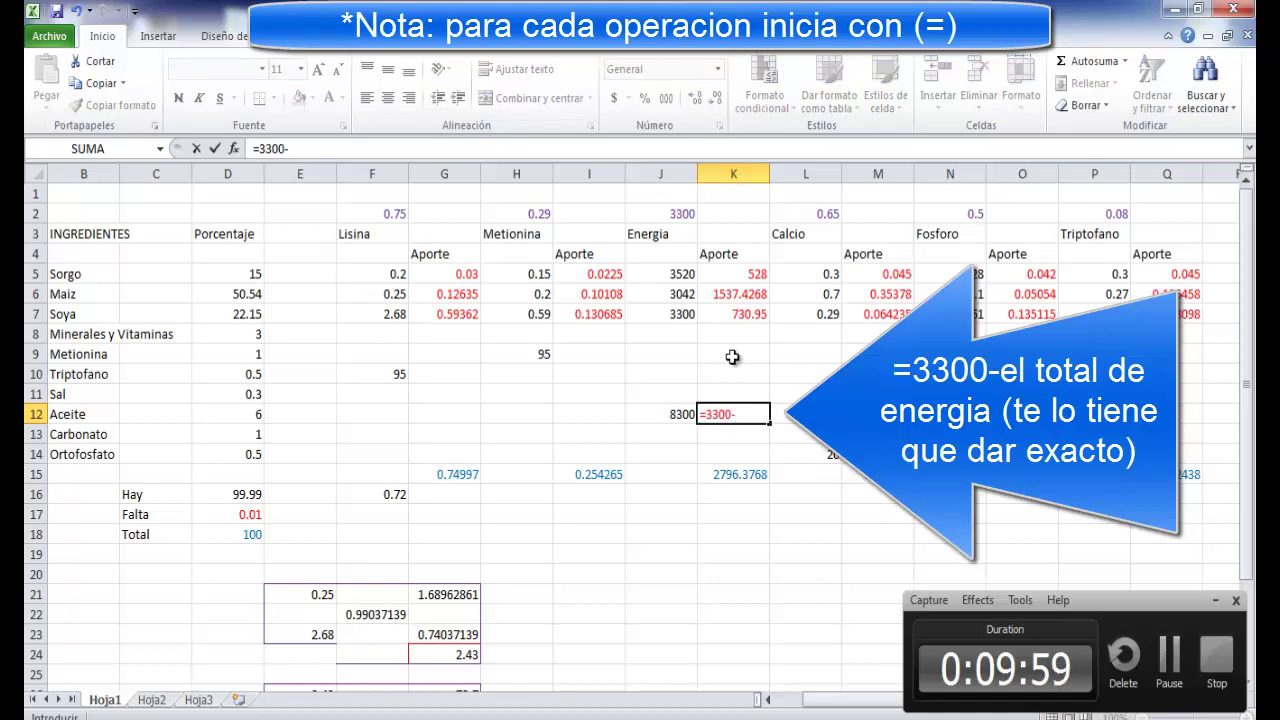
type("27")
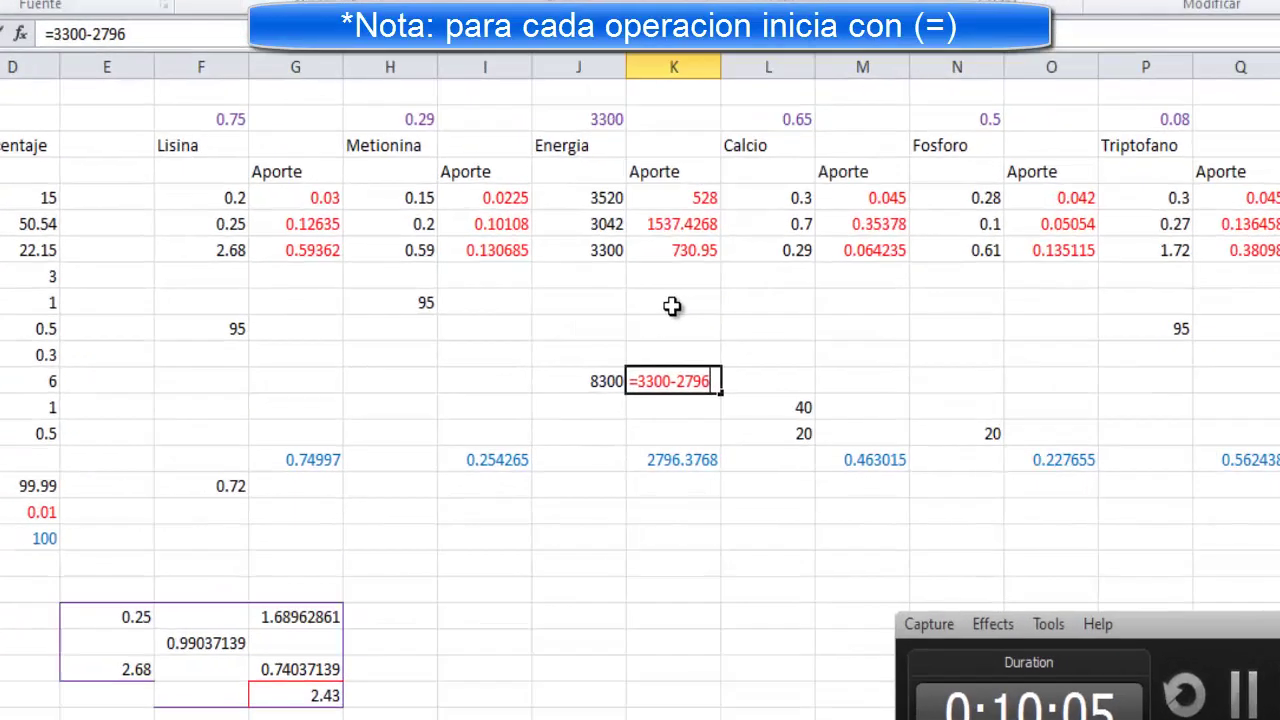
type(".37")
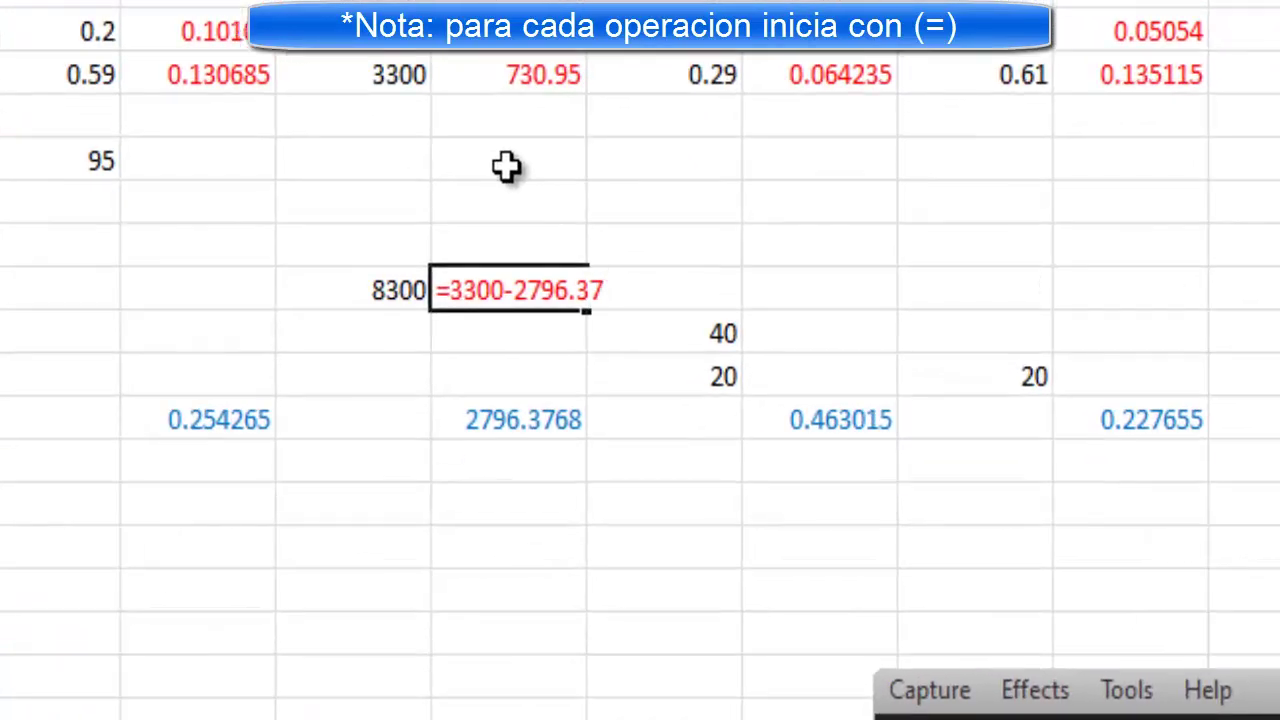
type("68")
key("Return")
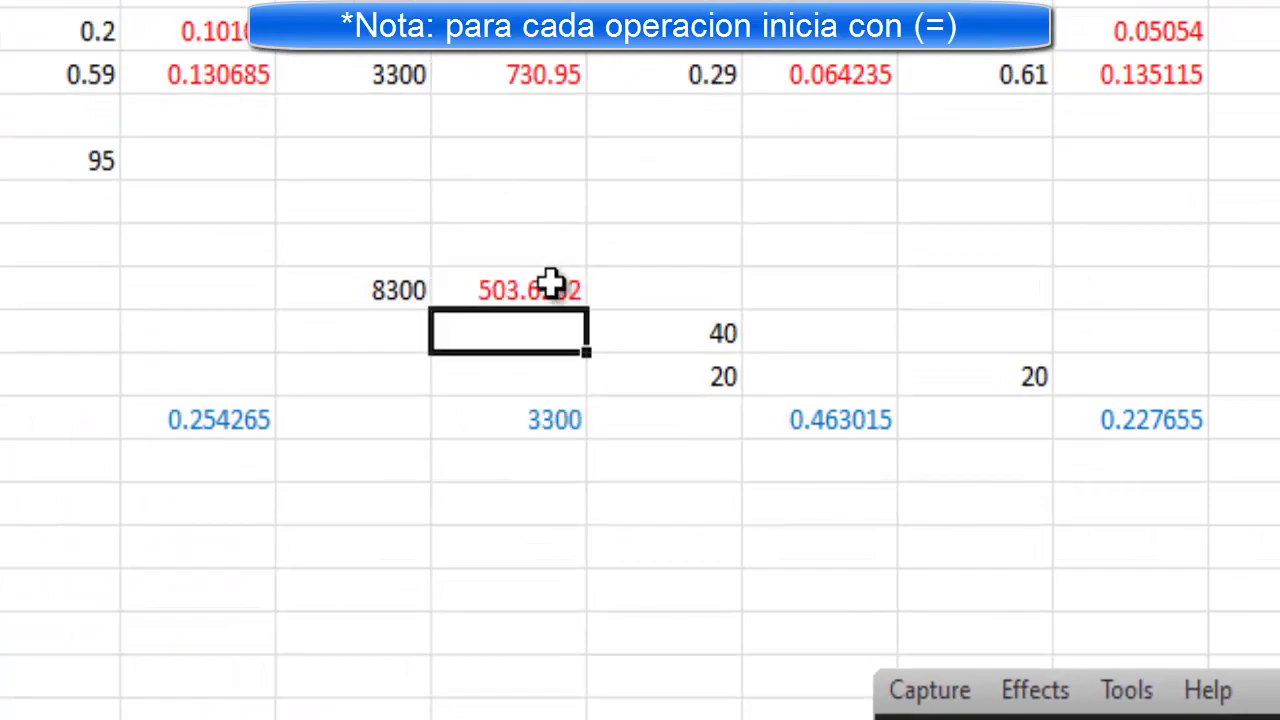
left_click(552, 450)
left_click(555, 425)
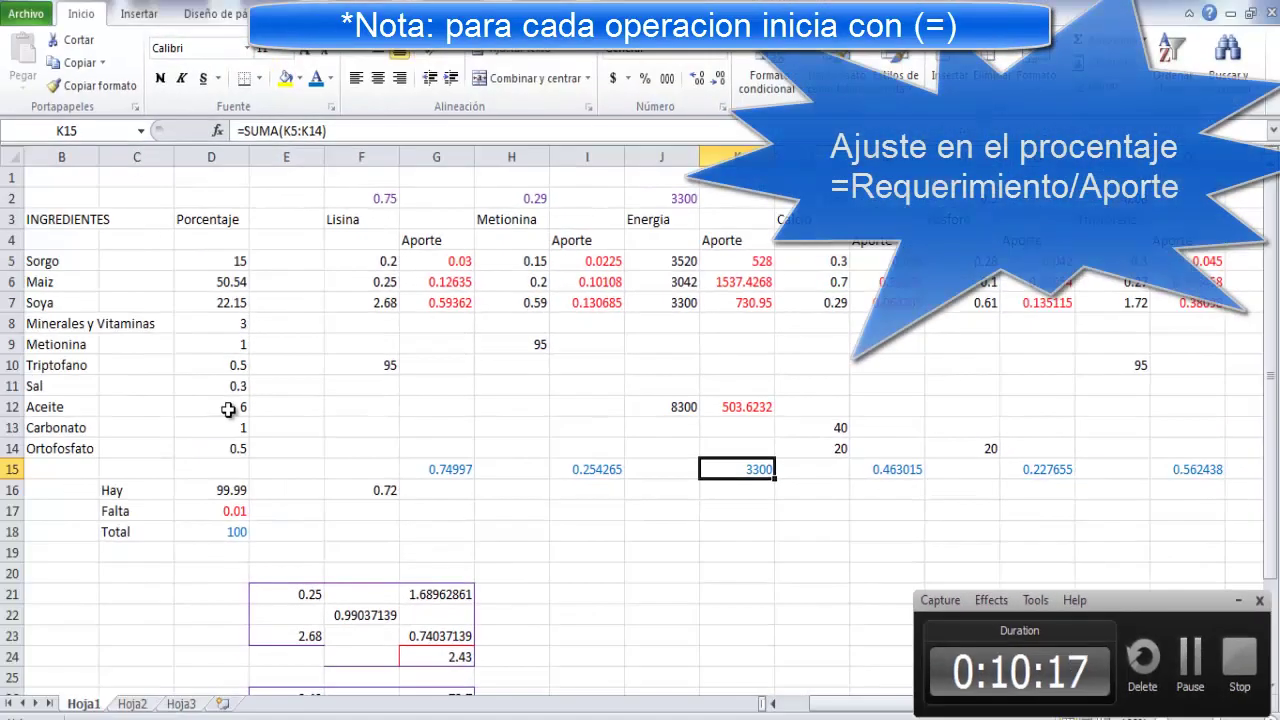
left_click(225, 408)
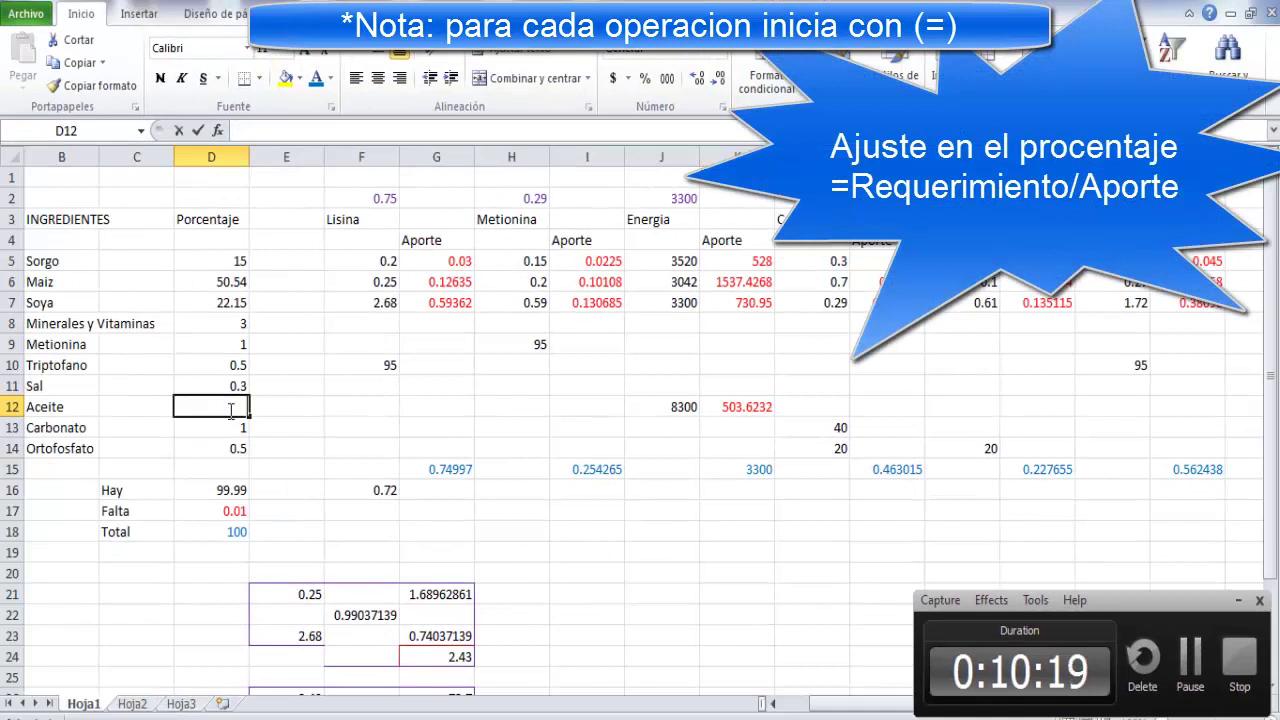
Enter =J12/K12 as Aceite's percentage in D12, giving 16.4805752 and a Hay total of 110.470575.
type("=")
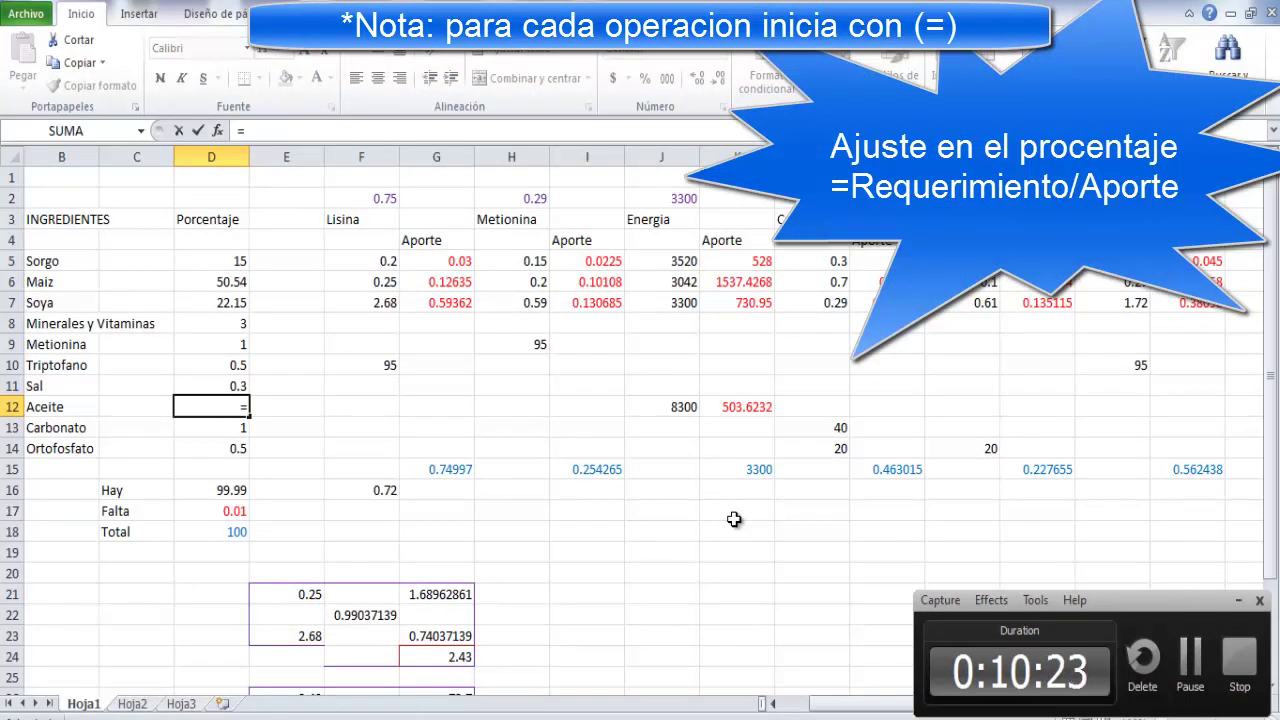
left_click(665, 407)
type("/")
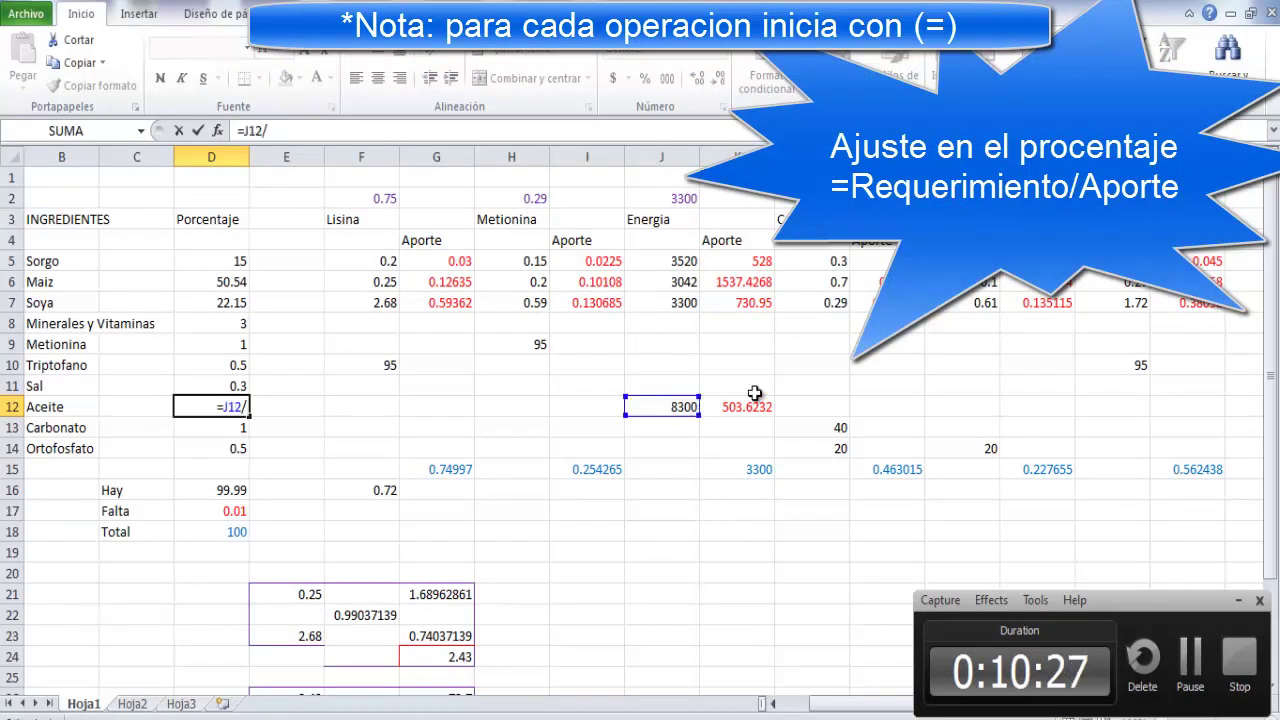
left_click(753, 405)
key("Return")
left_click(228, 410)
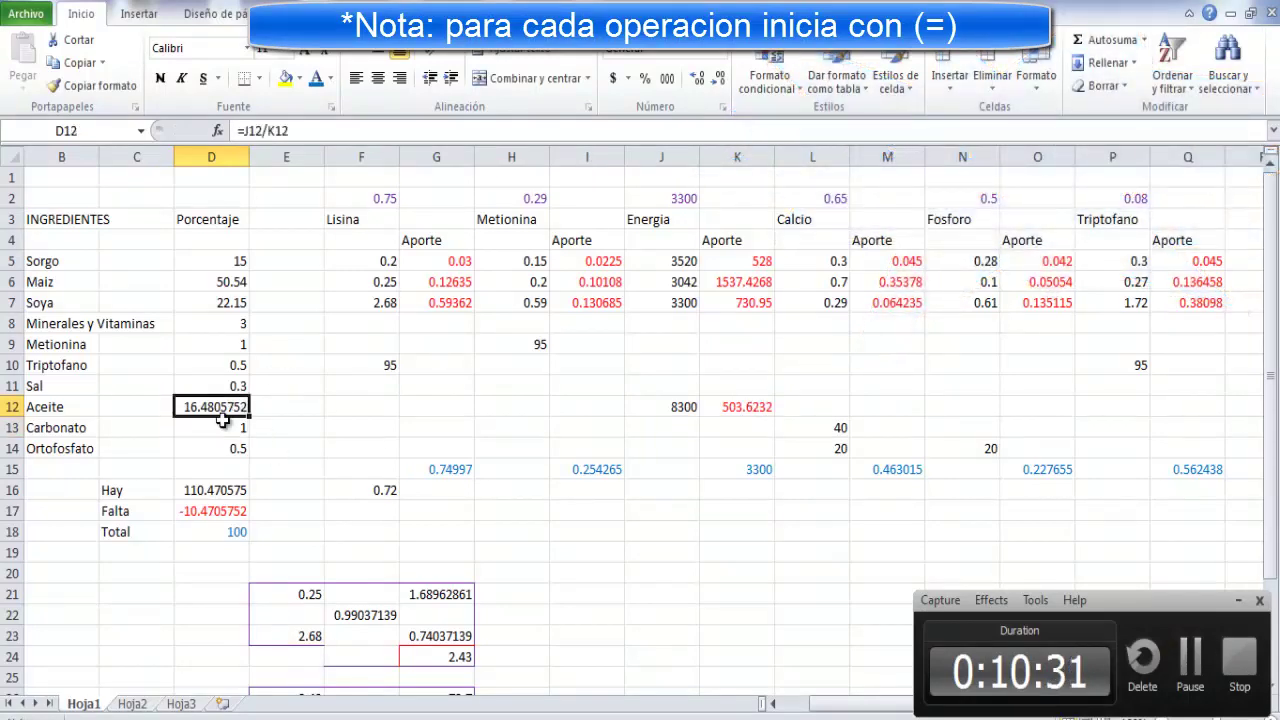
left_click(1193, 645)
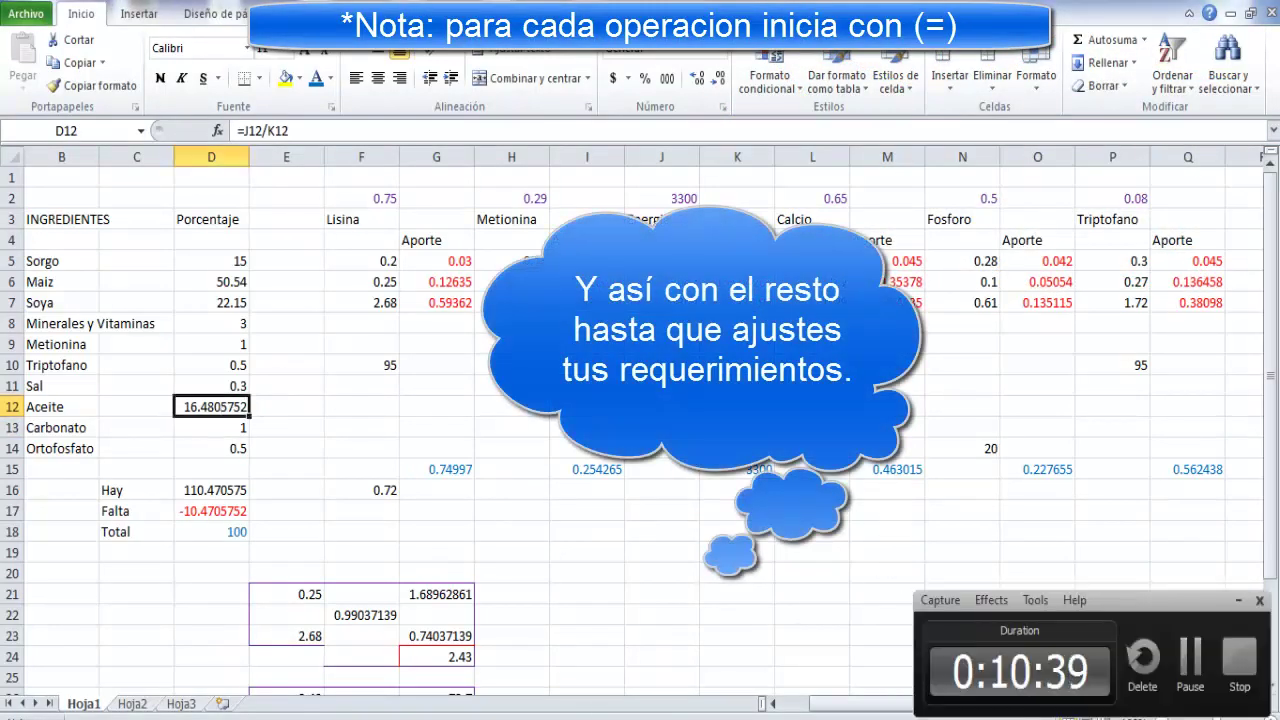
Enter Carbonato's calcium contribution in M13 as =L2-M15.
left_click(900, 427)
type("=")
left_click(829, 198)
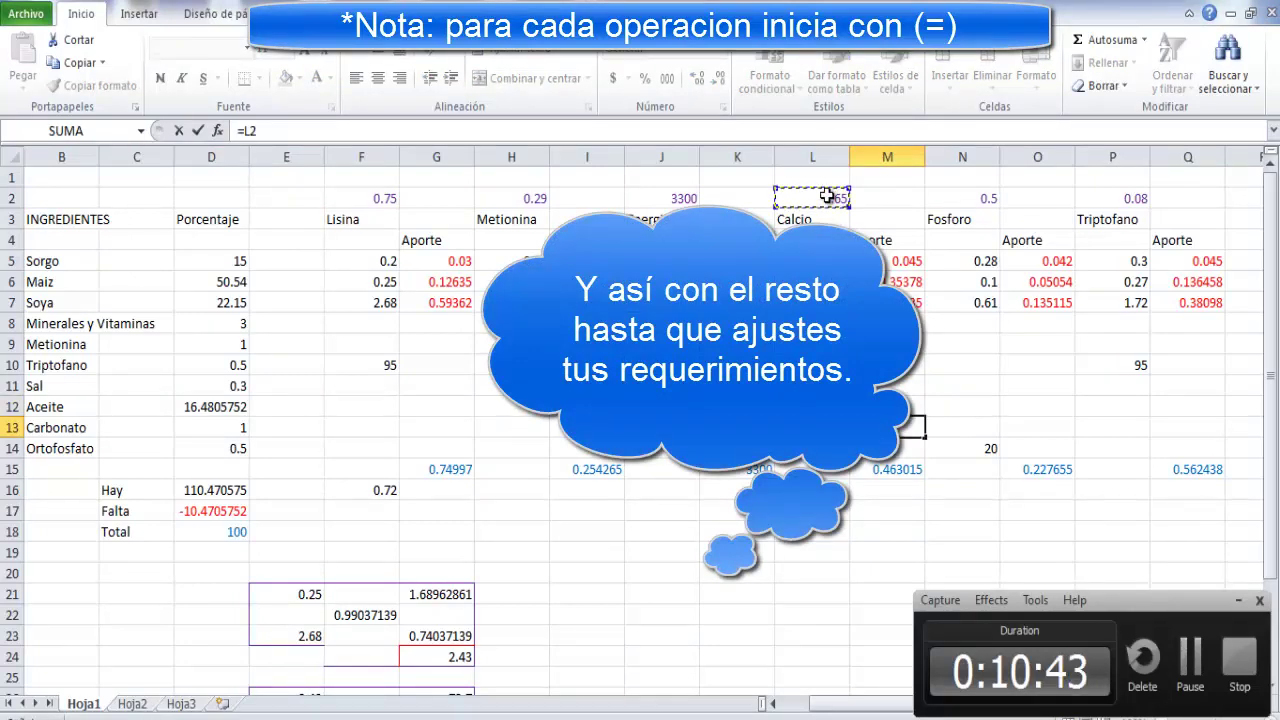
type("-")
left_click(900, 470)
key("Return")
Correct Ortofosfato's phosphorus contribution in O14 to =0.5-0.227655, giving 0.272345 and a Fosforo total of 0.5.
left_click(1037, 448)
type("=0.")
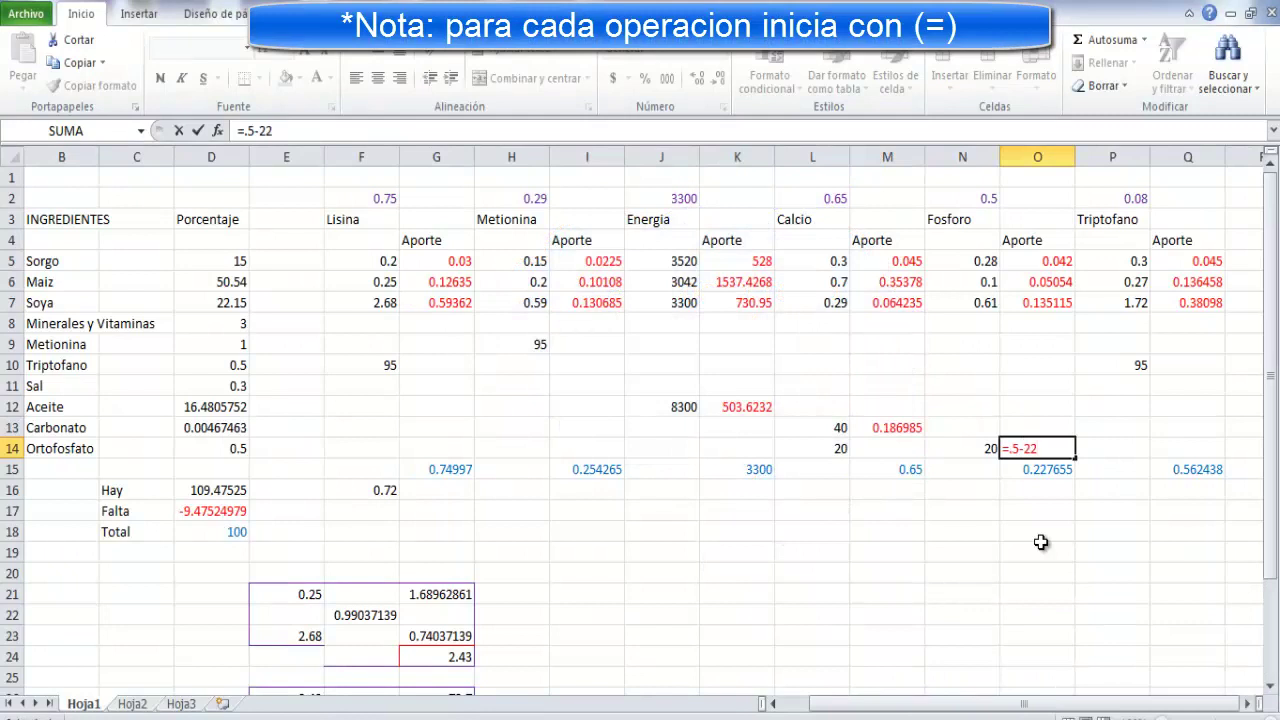
type("5")
key("Return")
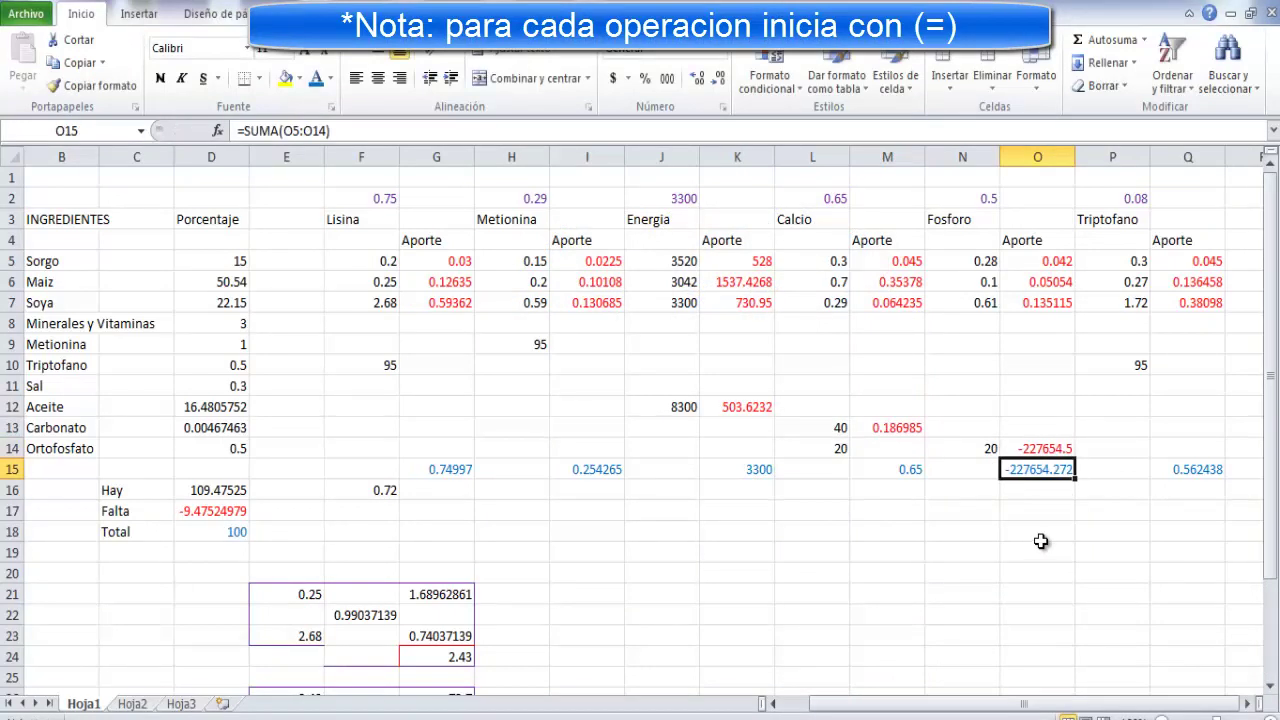
left_click(1010, 448)
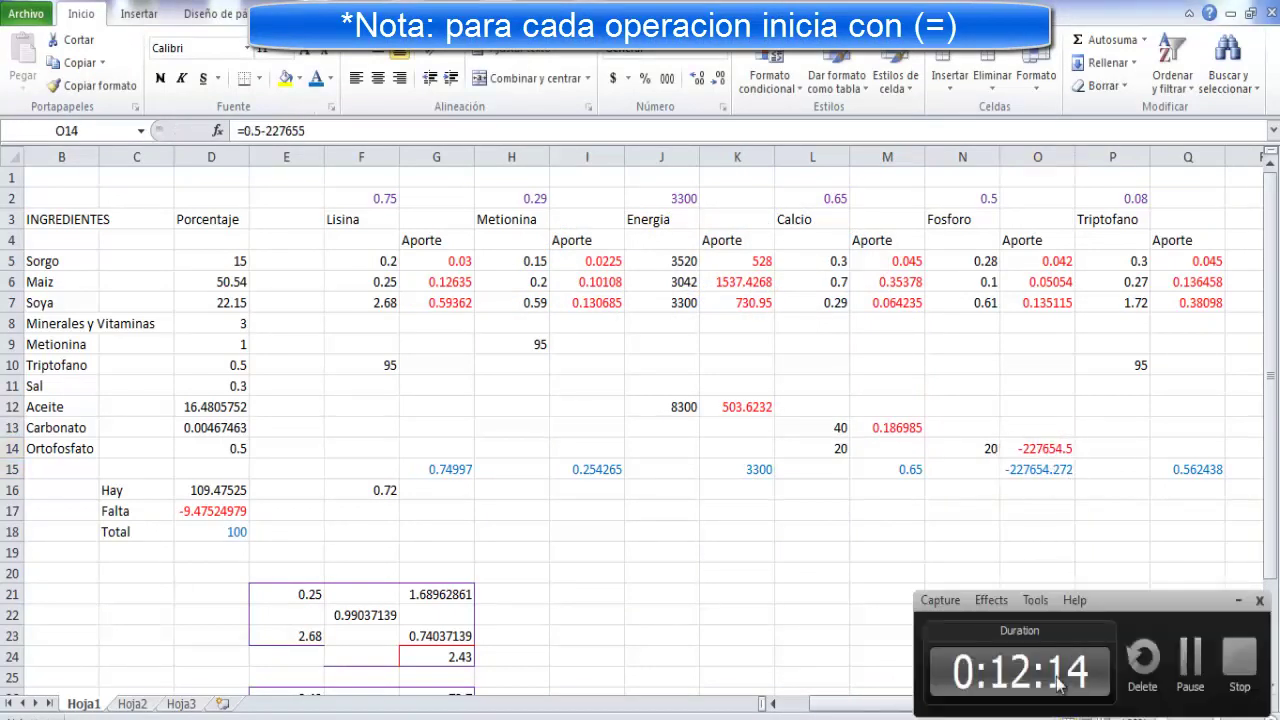
double_click(1045, 448)
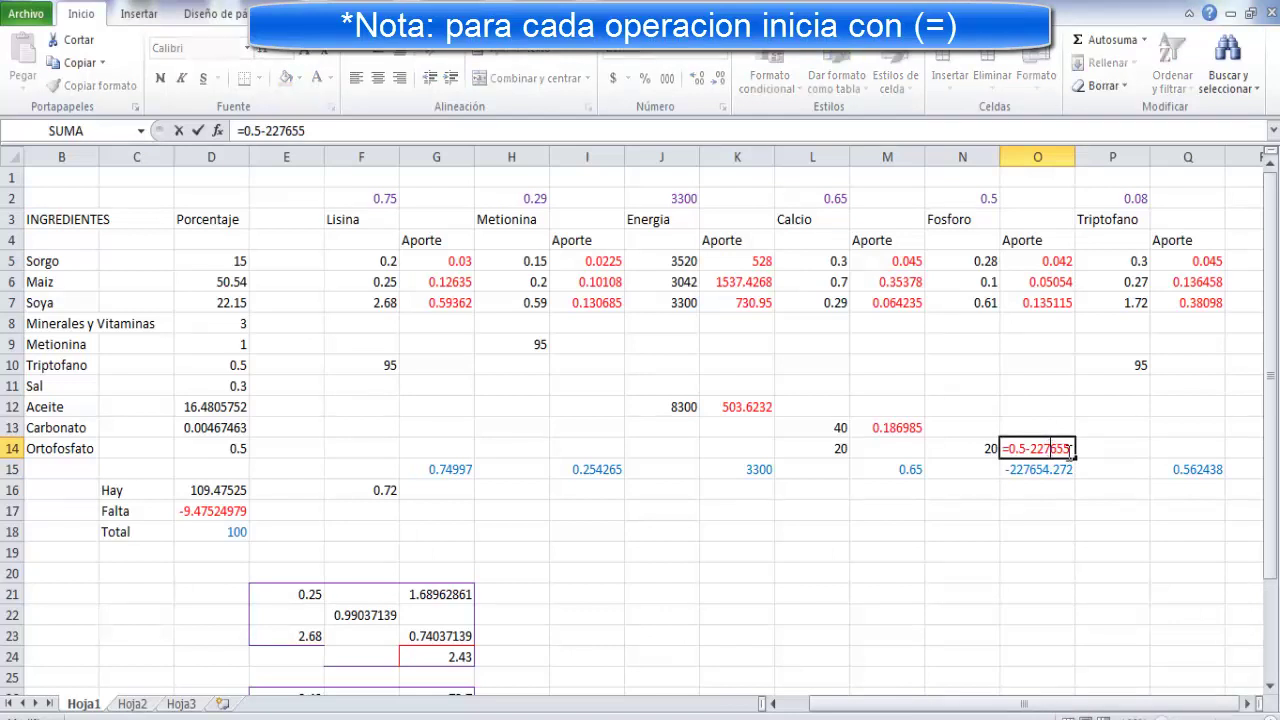
type("0.")
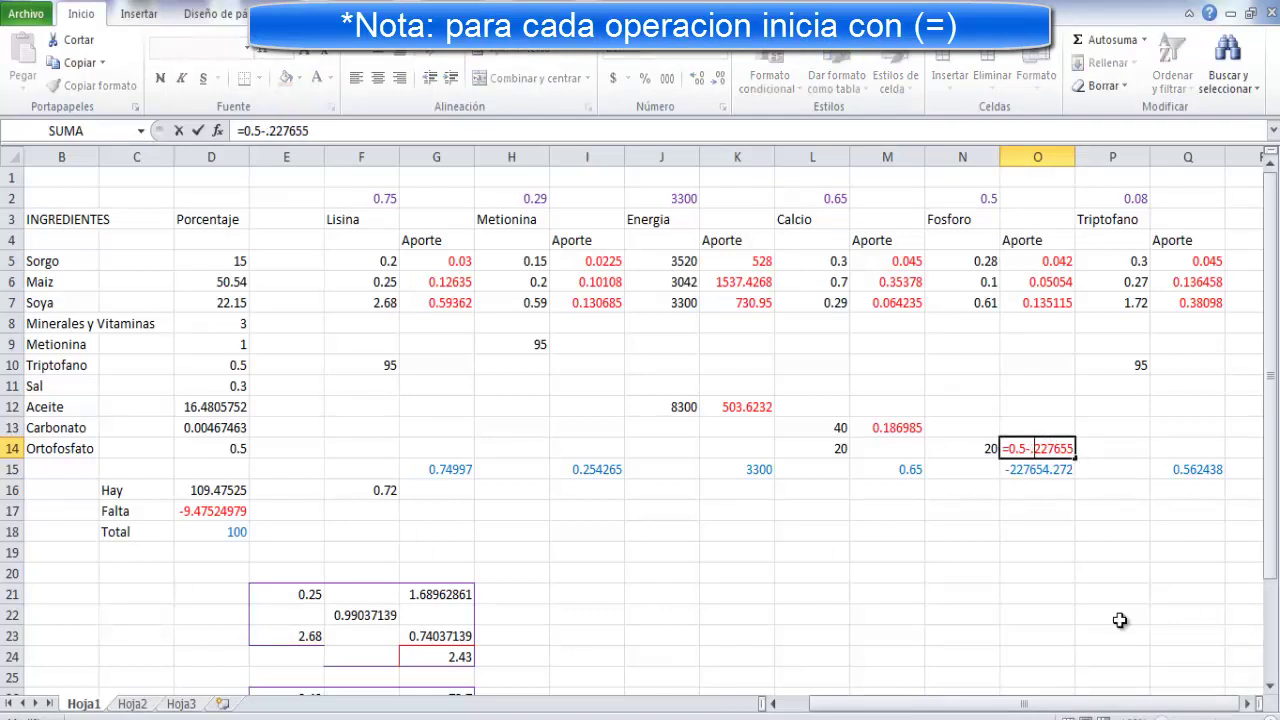
key("Return")
left_click(1014, 503)
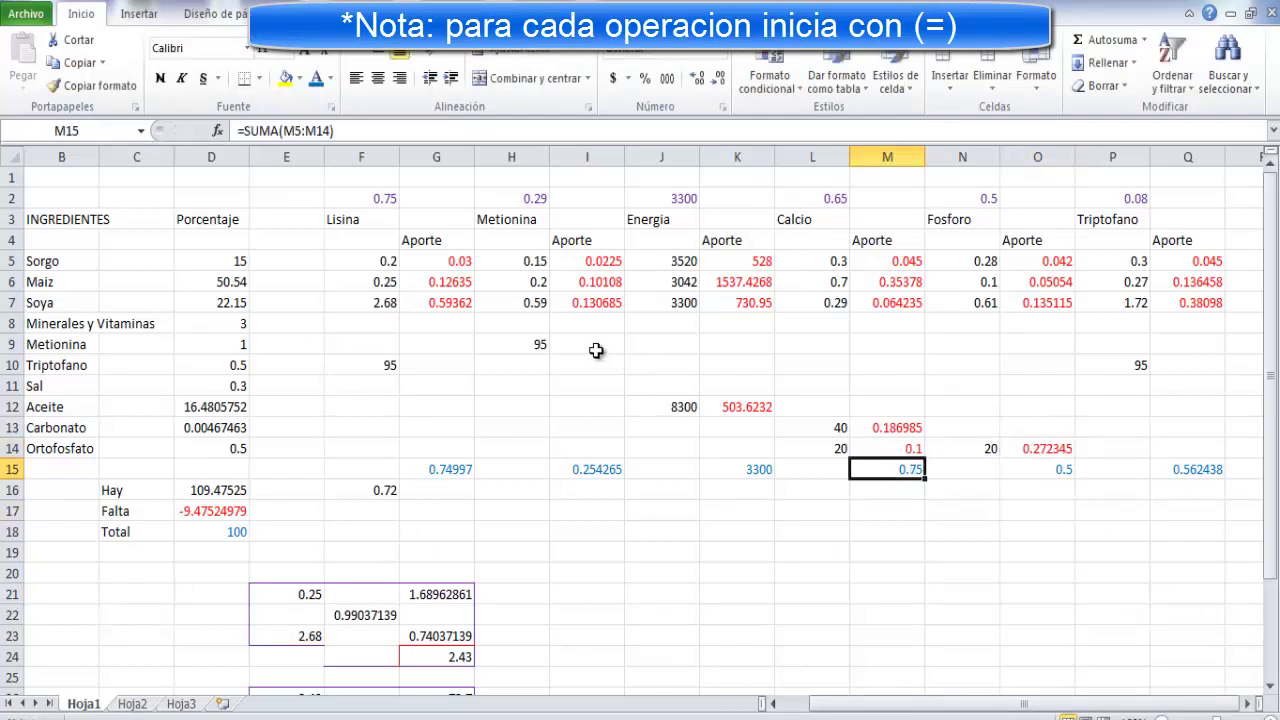
left_click(596, 348)
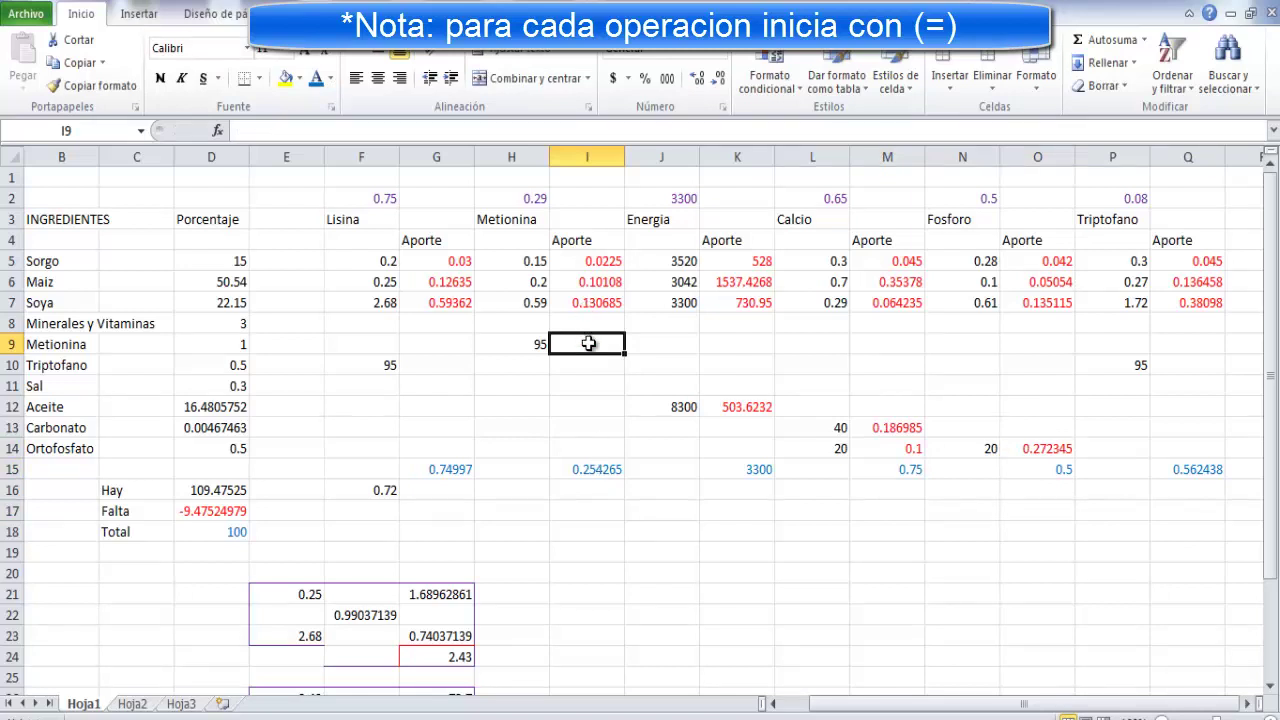
Enter Metionina's contribution in I9 as =.29-.2542, raising the methionine total to 0.29.
left_click(533, 196)
left_click(580, 340)
type("=")
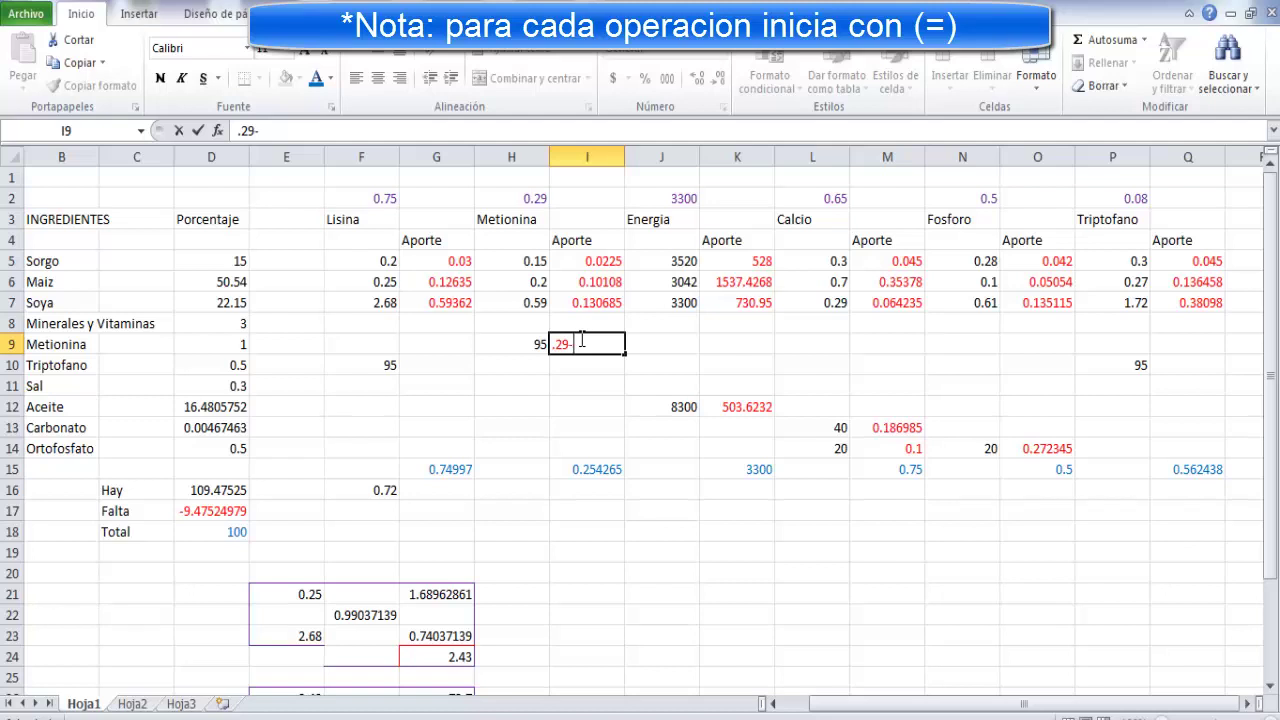
key("Escape")
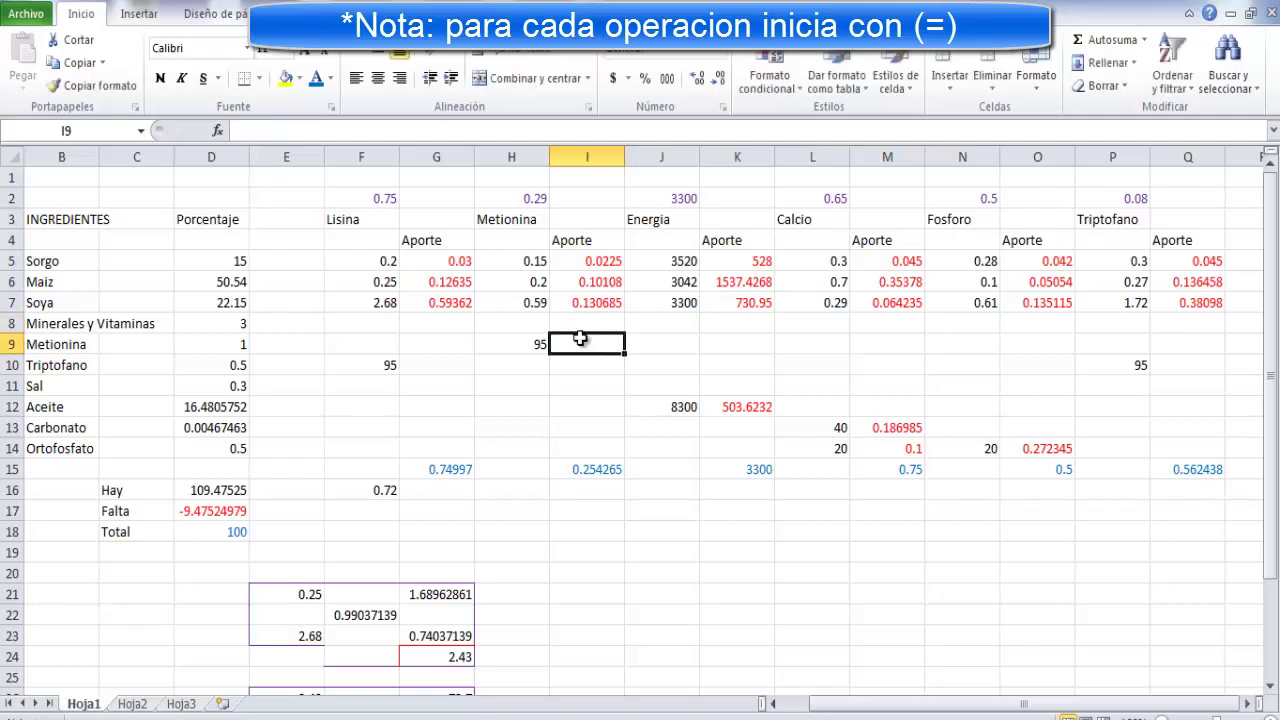
type("=.29-.254265")
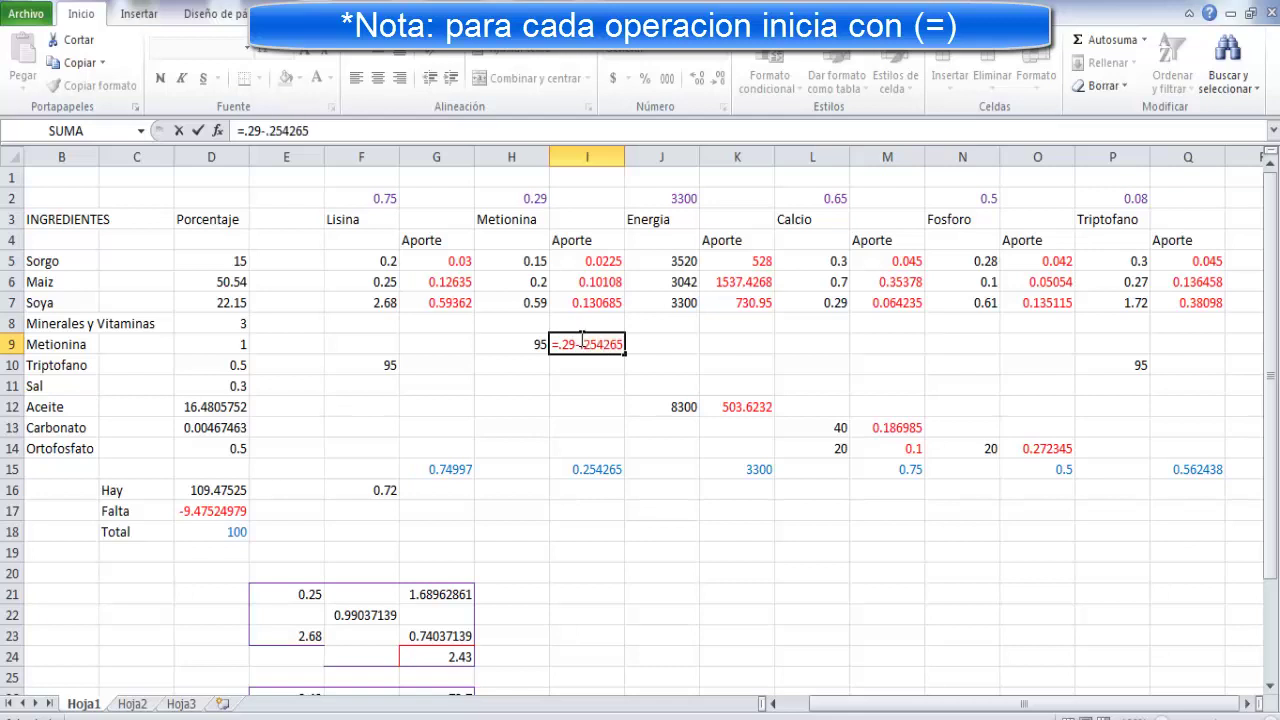
key("Return")
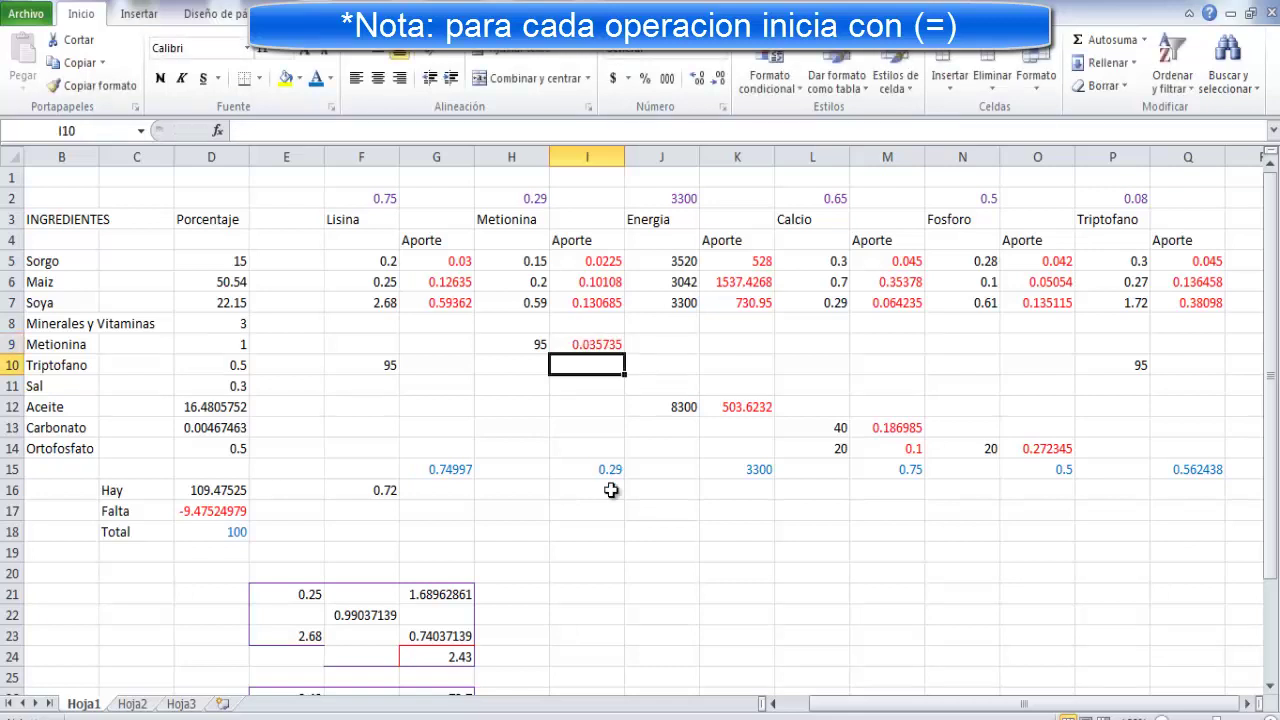
Replace Metionina's percentage of 1 in D9 with =I9/H9, giving 0.00037616.
left_click(229, 345)
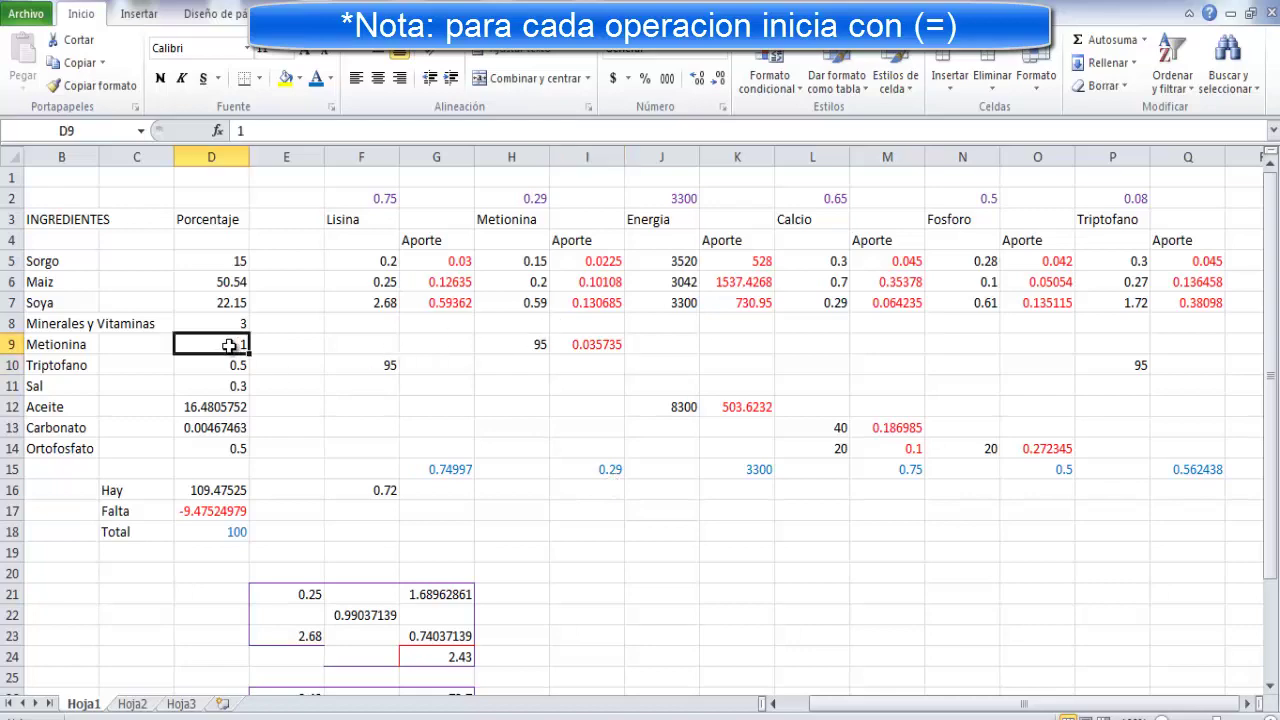
key("BackSpace")
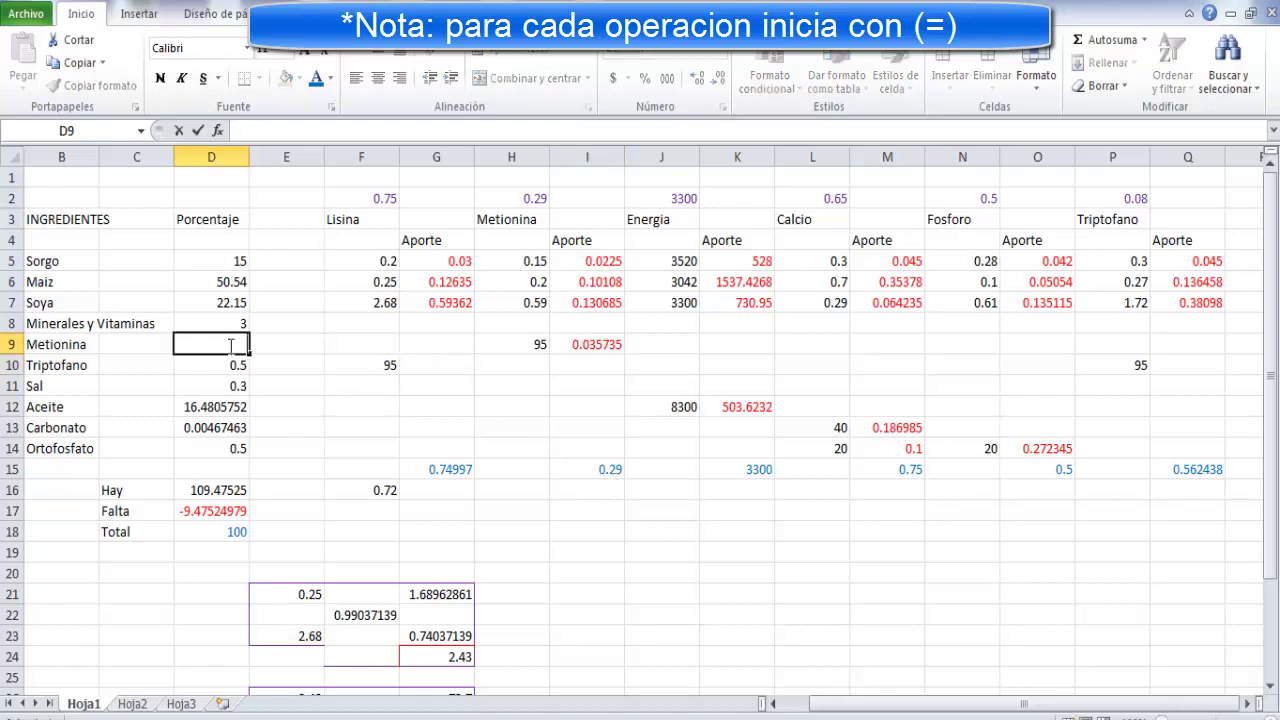
type("=")
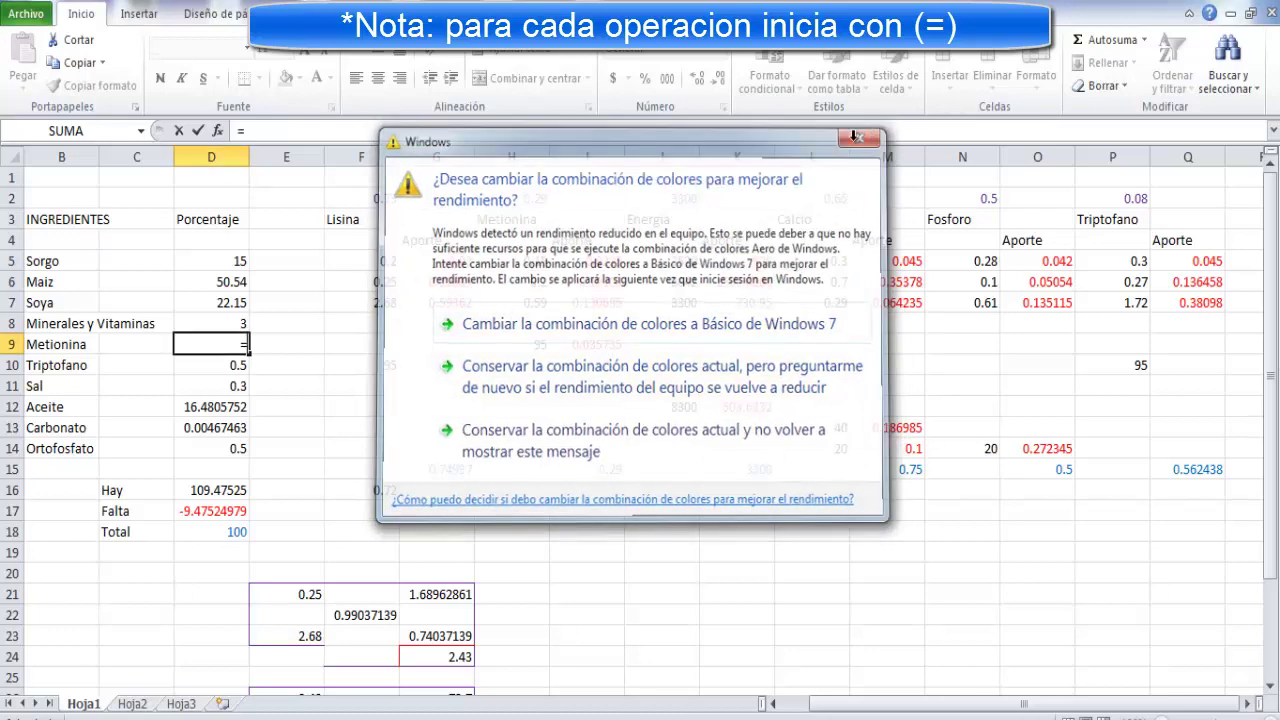
left_click(855, 135)
left_click(609, 342)
type("/")
left_click(537, 342)
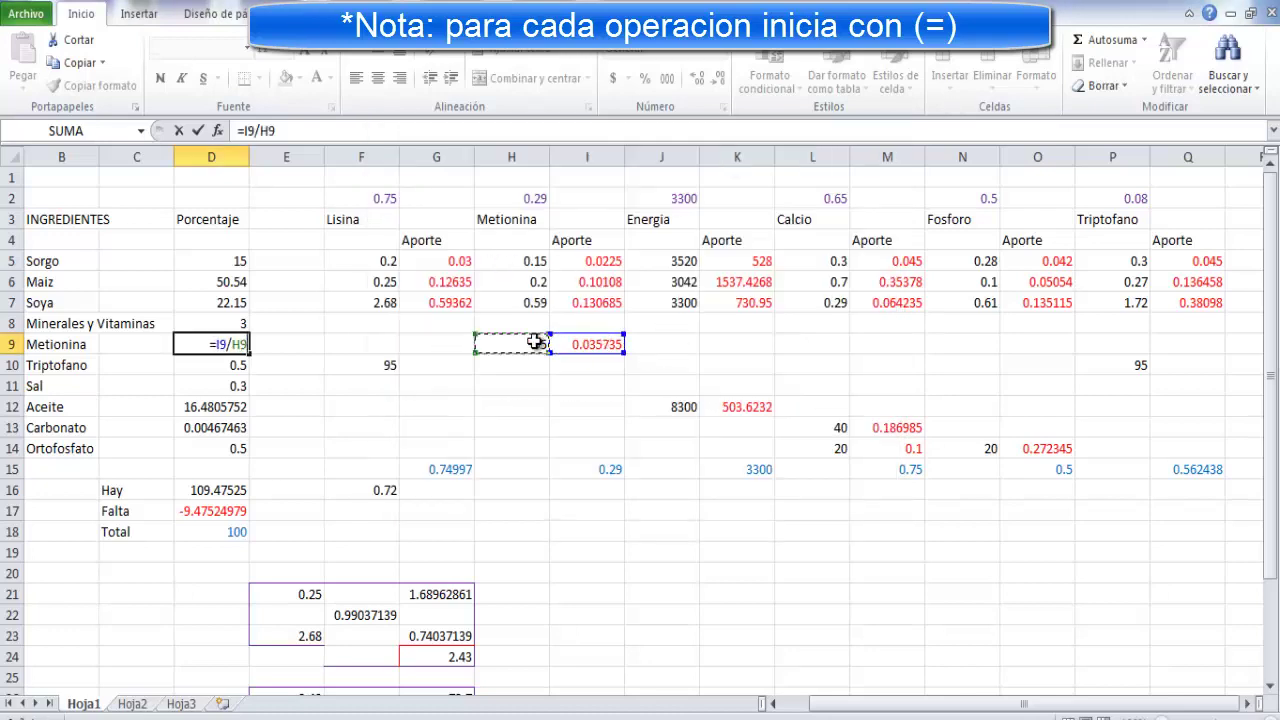
key("Return")
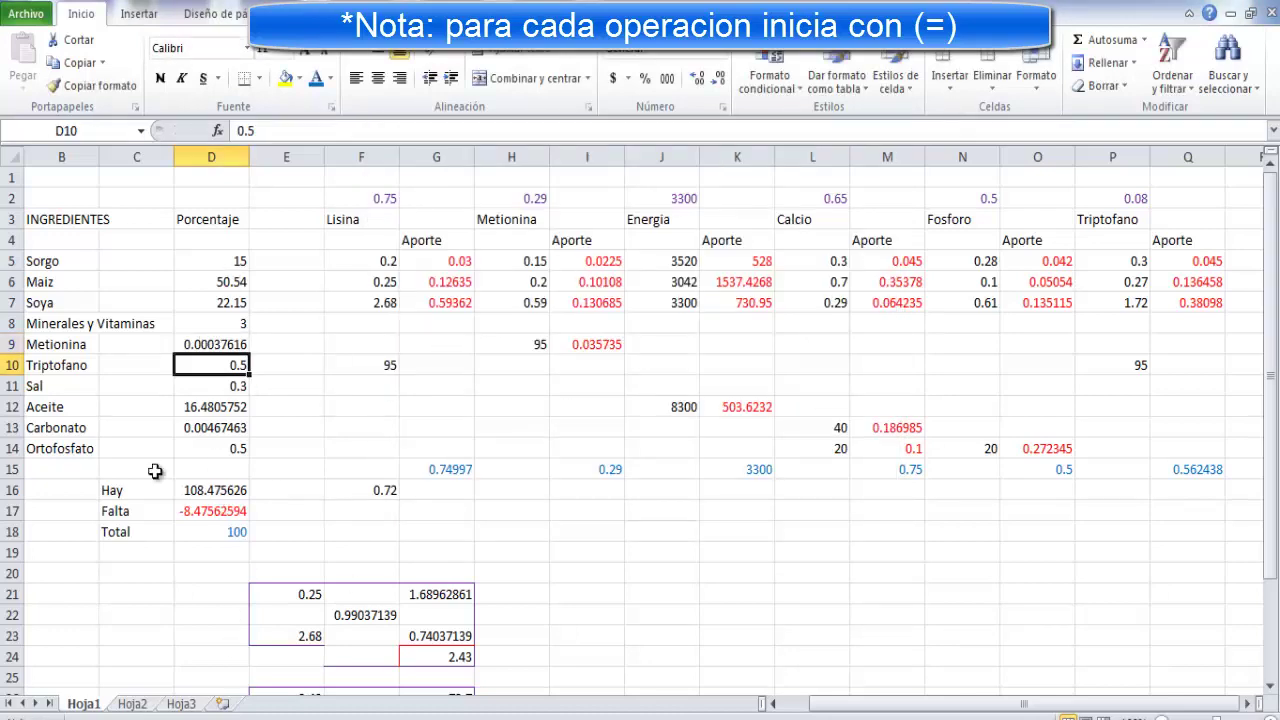
Rewrite M13 as =0.65-0.46265 for 0.187343 calcium, then check the Calcio total and D13.
left_click(466, 469)
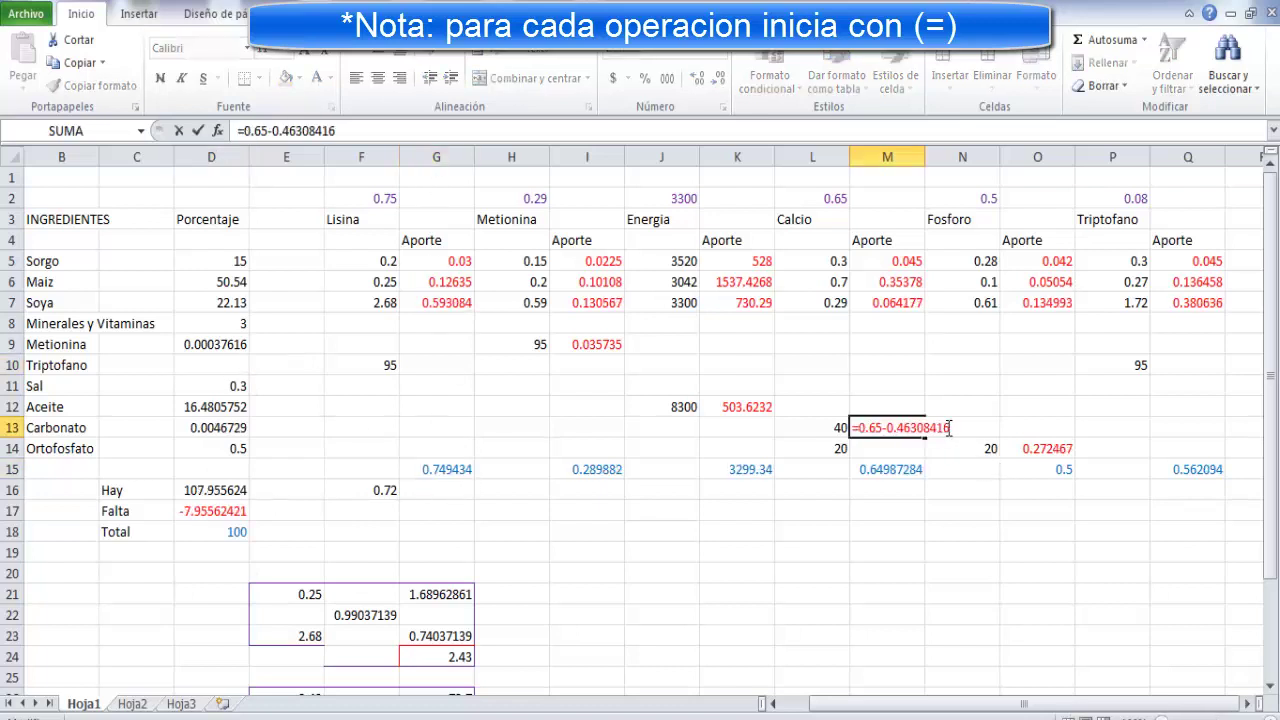
left_click_drag(948, 428, 852, 428)
key("Delete")
left_click(940, 530)
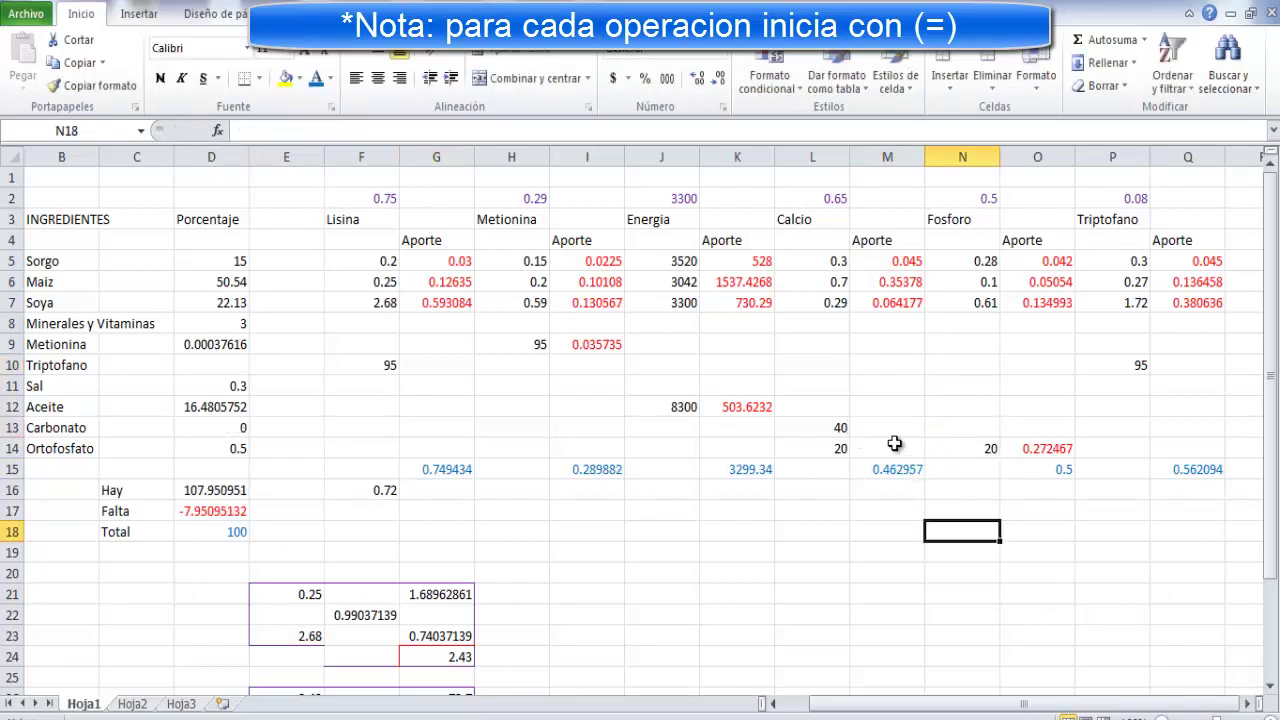
left_click(886, 427)
type("=0.65-0.4626")
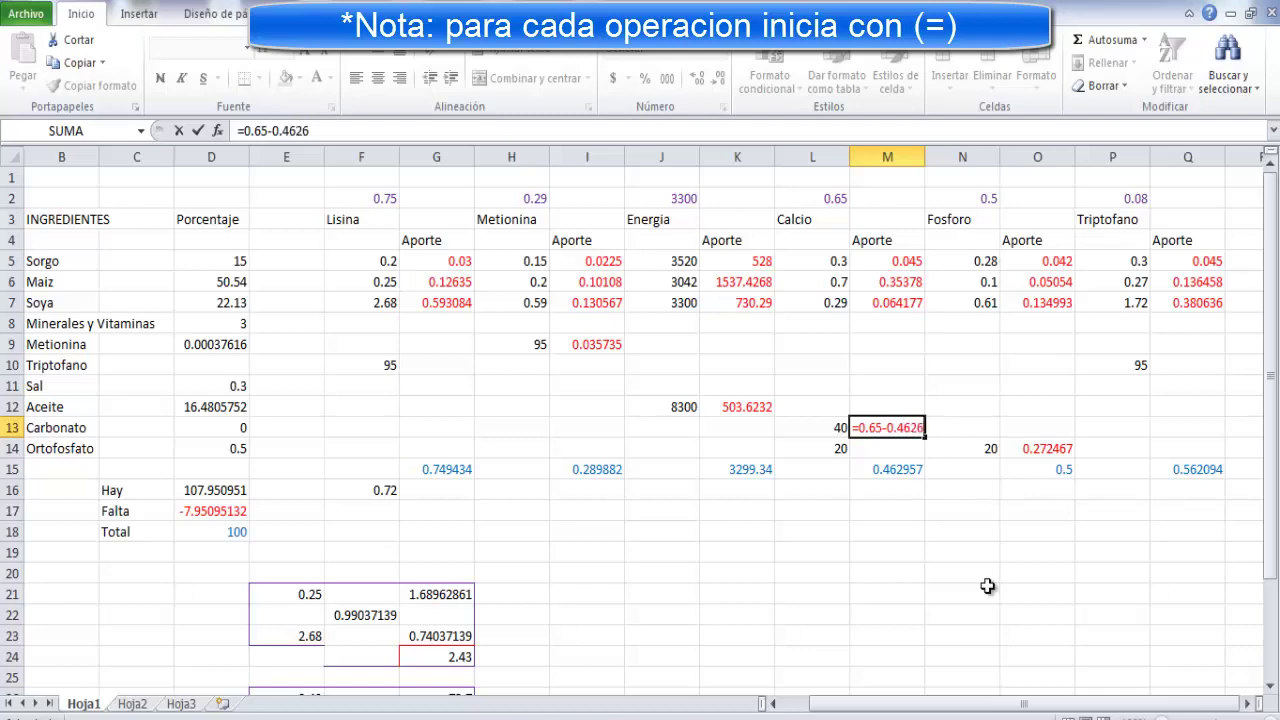
type("5")
key("Return")
left_click(908, 470)
left_click(818, 202)
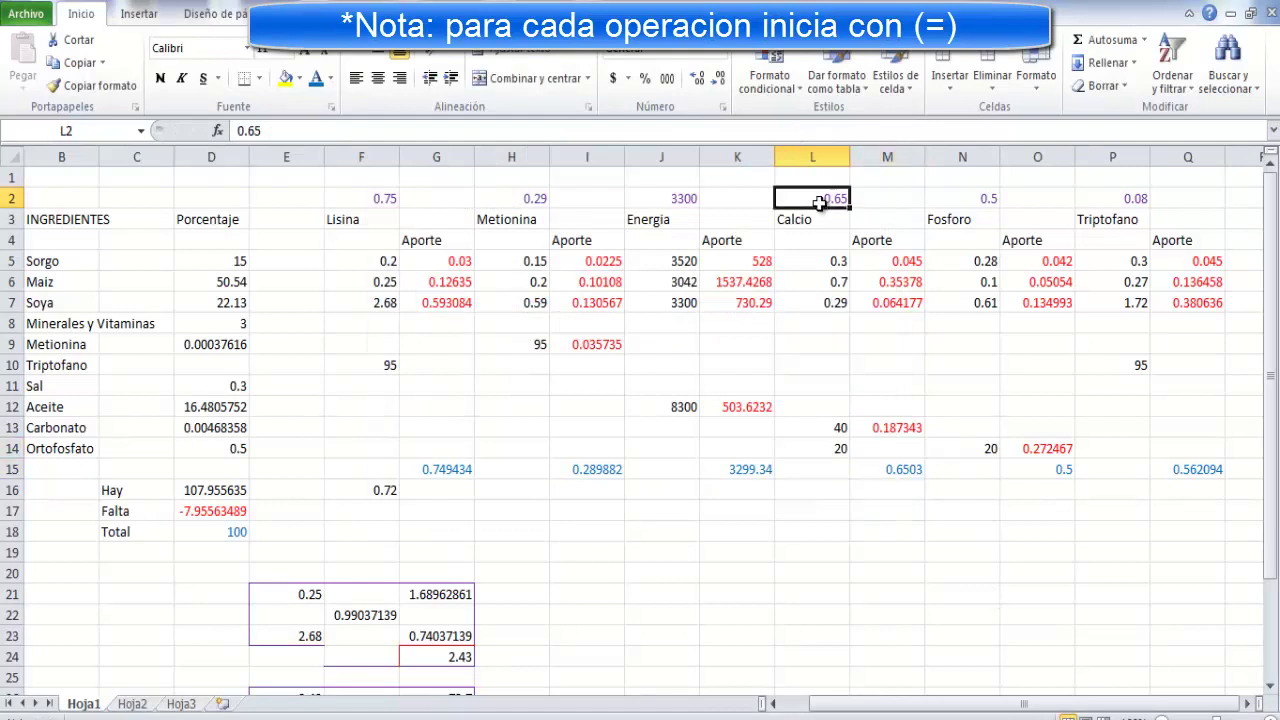
left_click(212, 430)
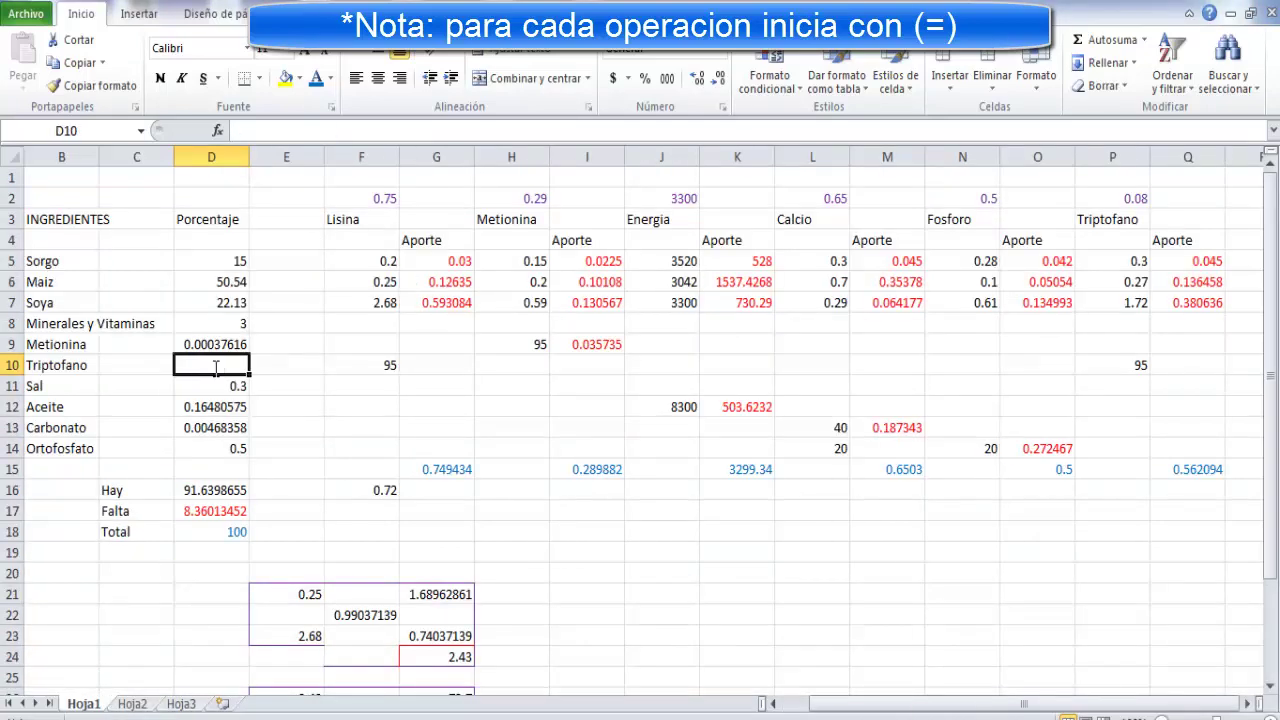
Set Triptofano's percentage in D10 to 0.5, then check Falta (7.86013452) and Hay (92.1398655).
type("0.6")
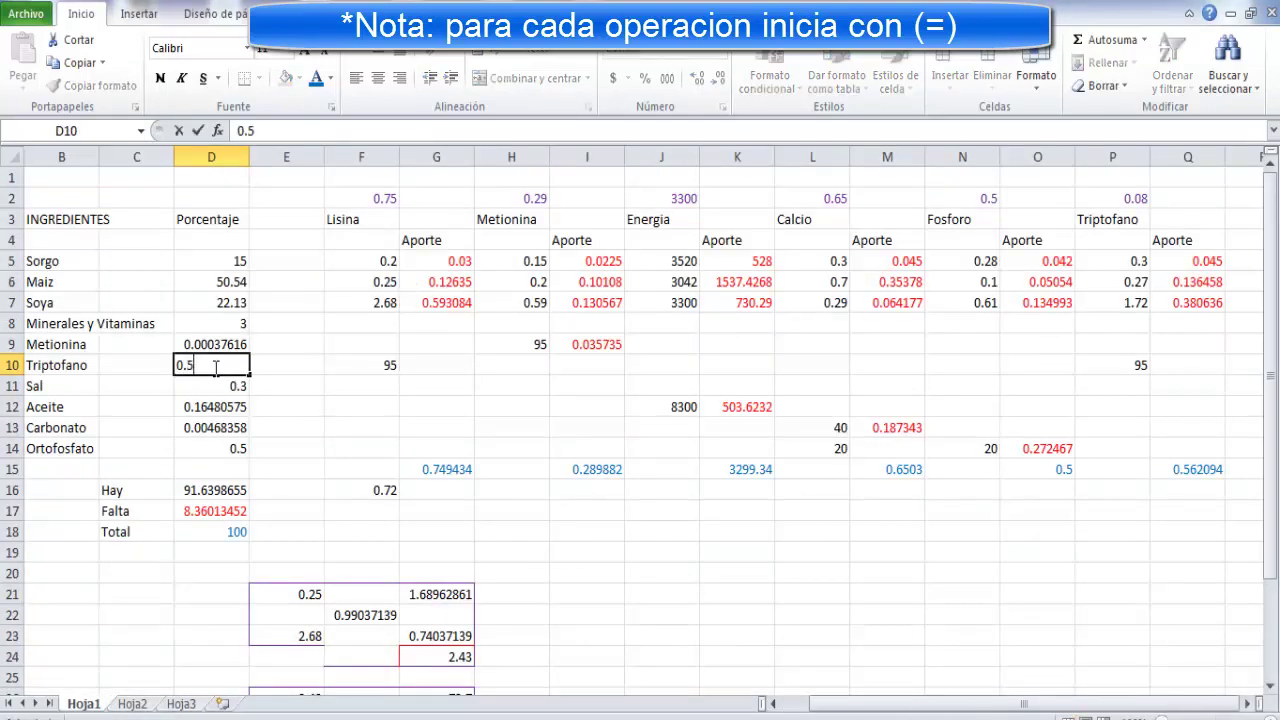
key("Return")
left_click(259, 388)
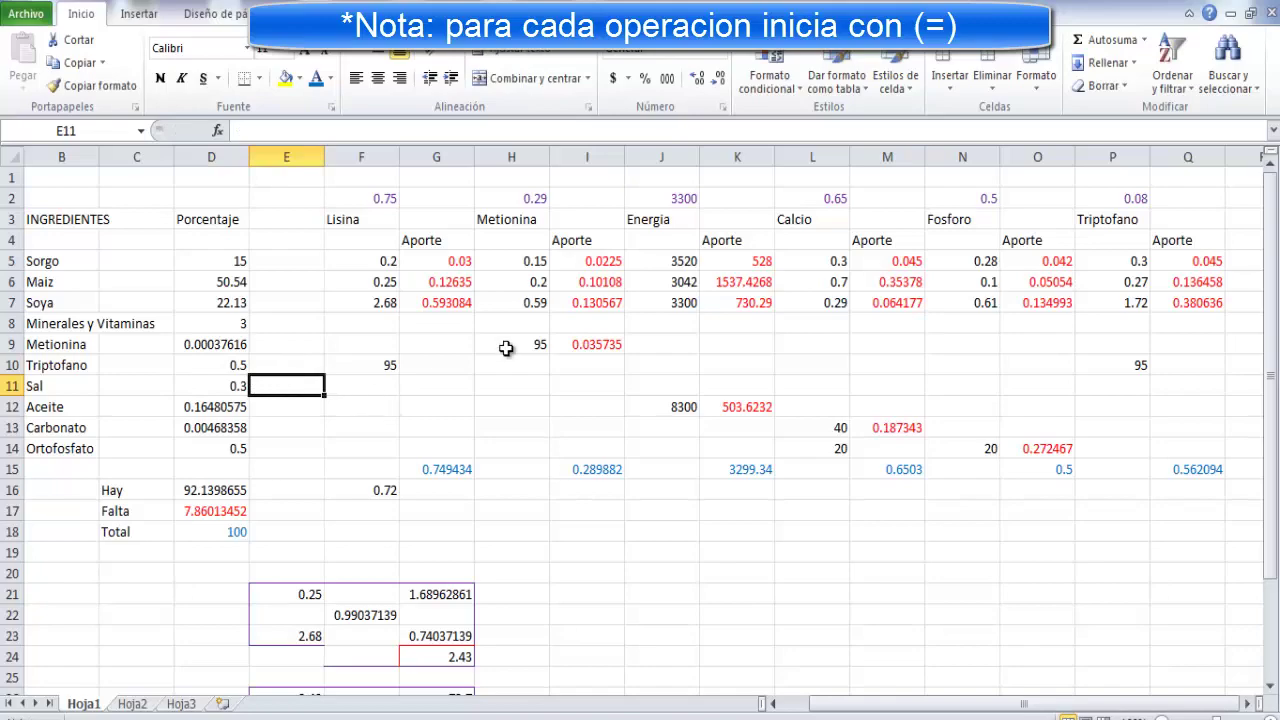
left_click(889, 454)
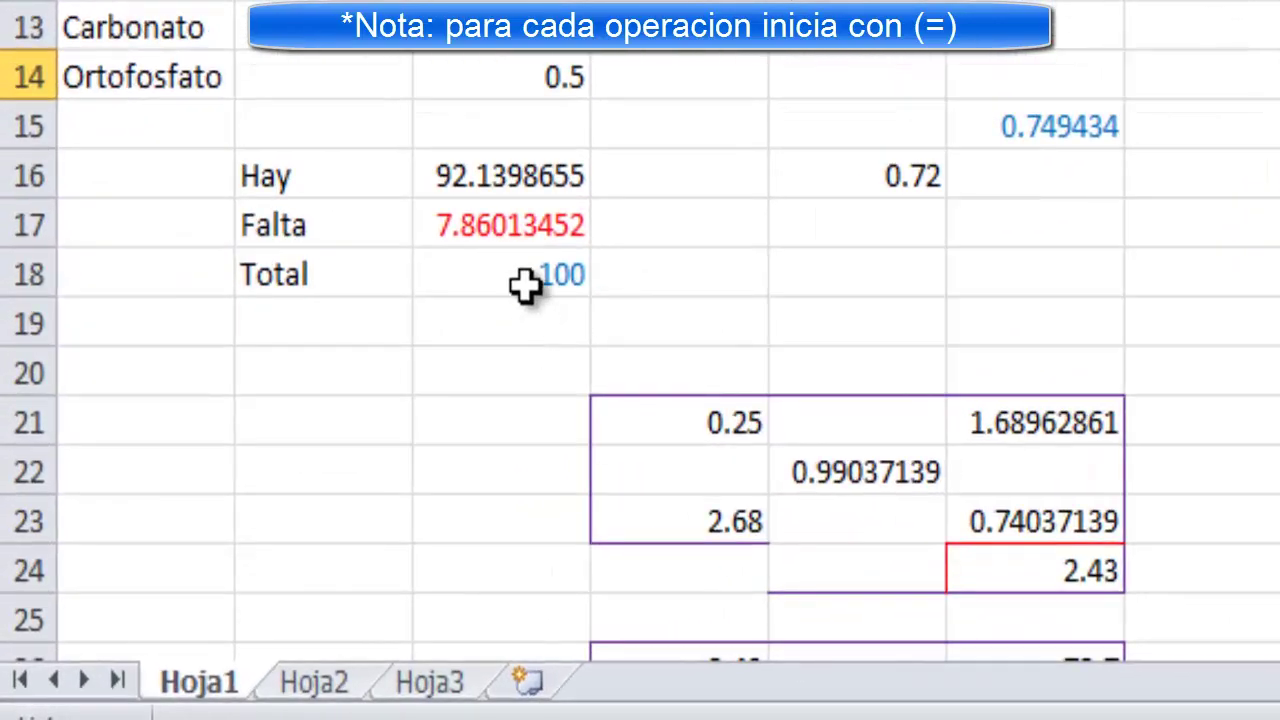
left_click(514, 228)
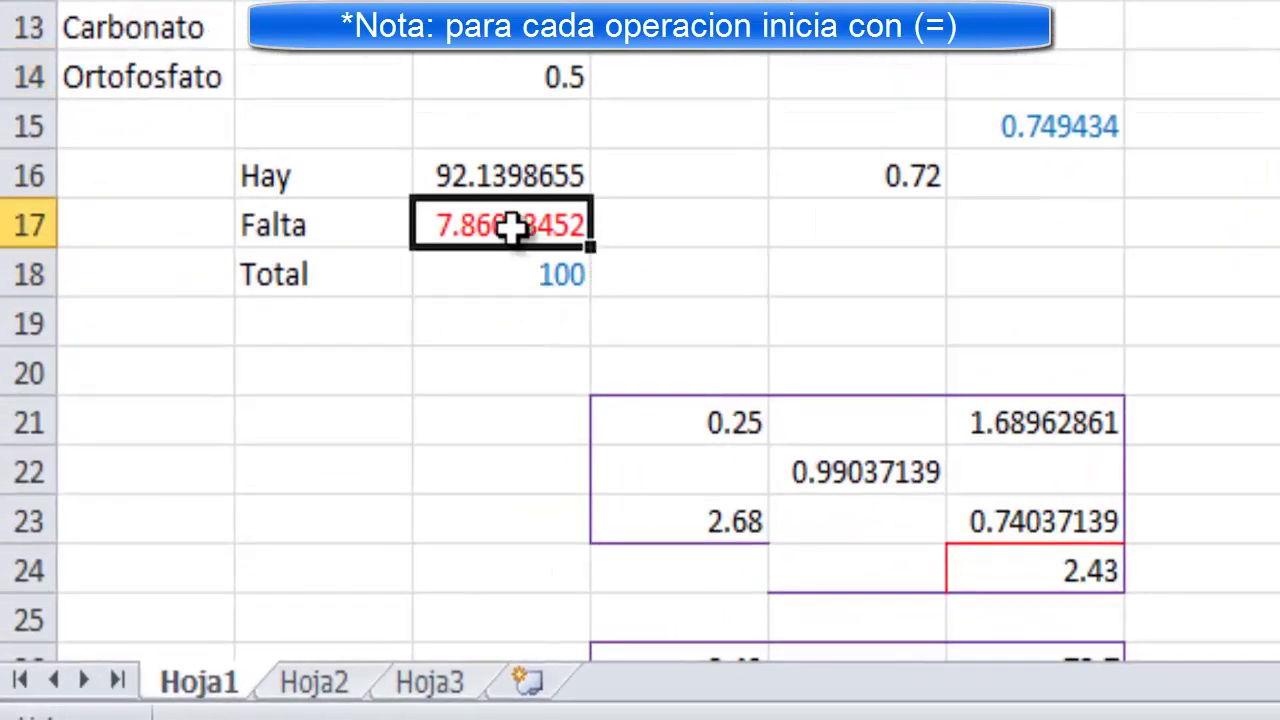
left_click(505, 176)
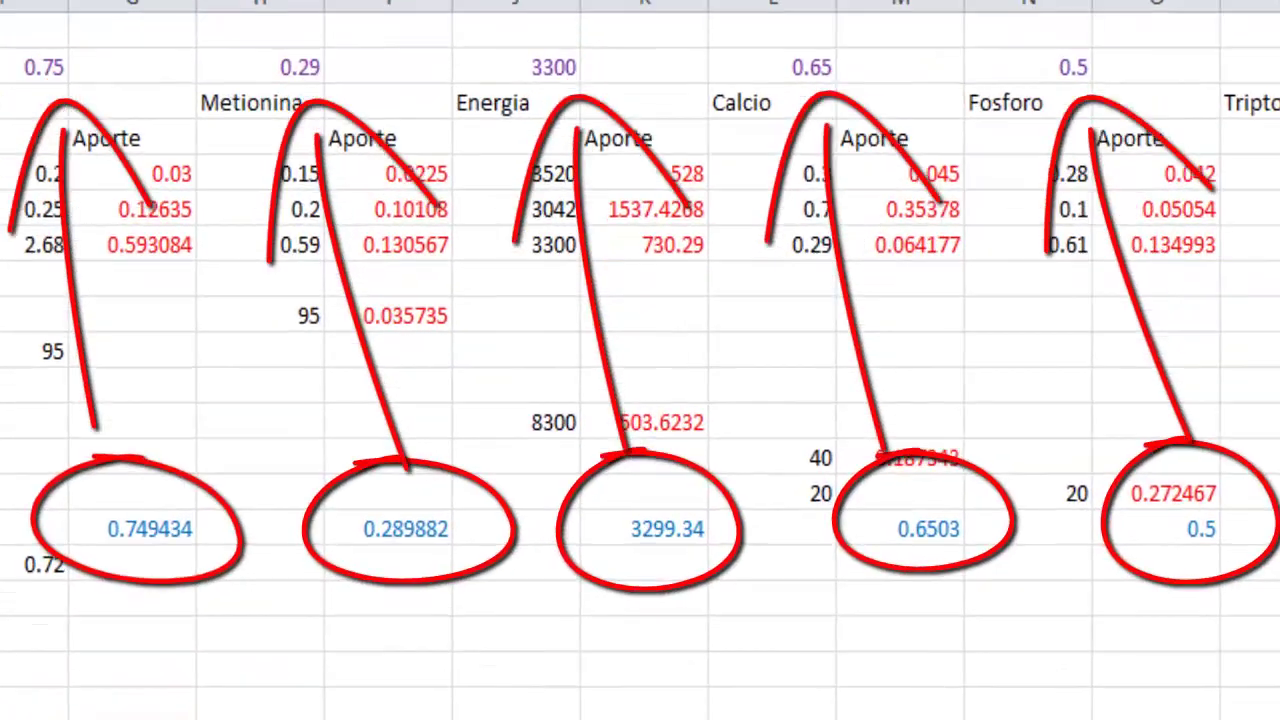
scroll(640, 400, "up", 2)
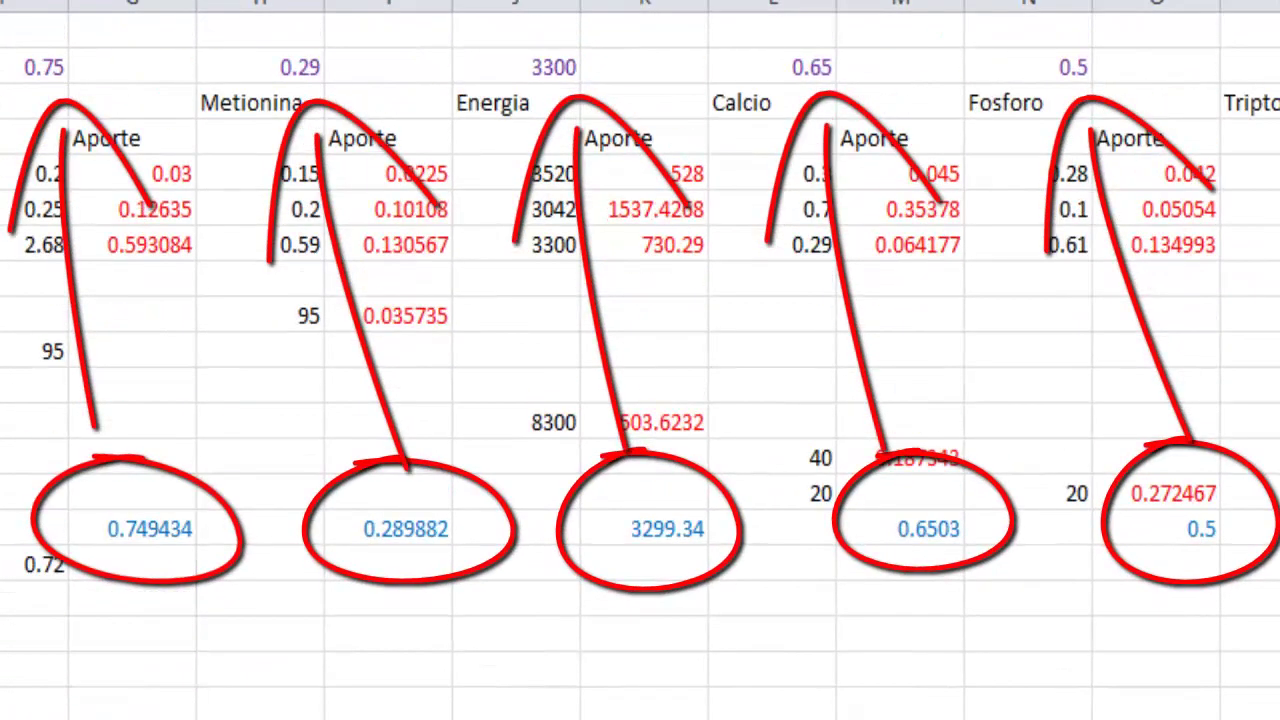